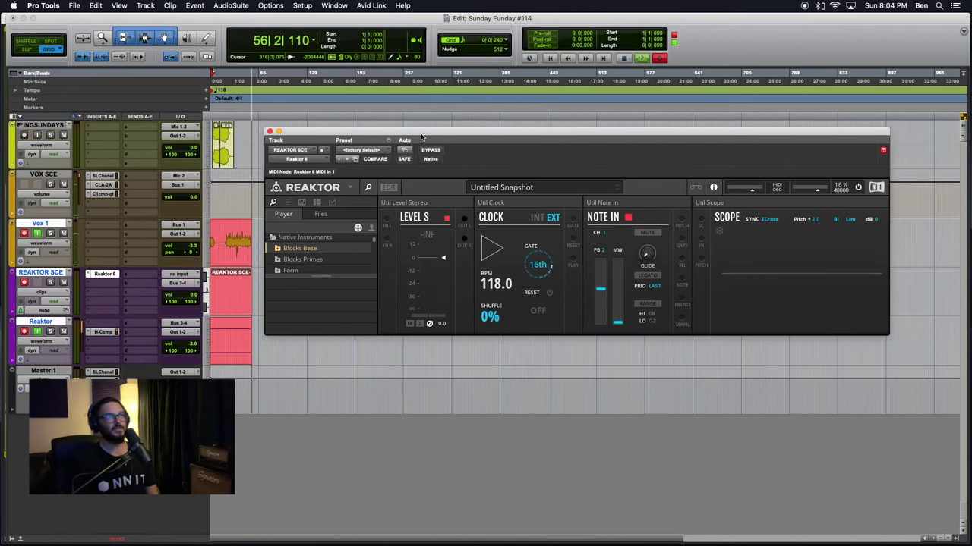
Step: Switch Reaktor to edit mode, and enlarge its plugin window and the browser's folder area
{"action": "left_click_drag", "start_coordinate": [405, 139], "coordinate": [354, 196]}
{"action": "left_click", "coordinate": [339, 244]}
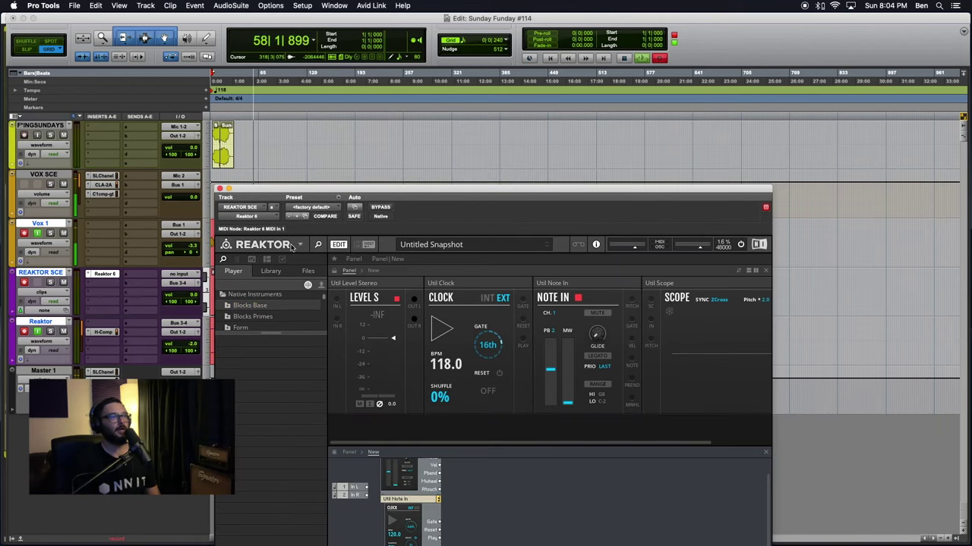
{"action": "left_click_drag", "start_coordinate": [408, 188], "coordinate": [416, 70]}
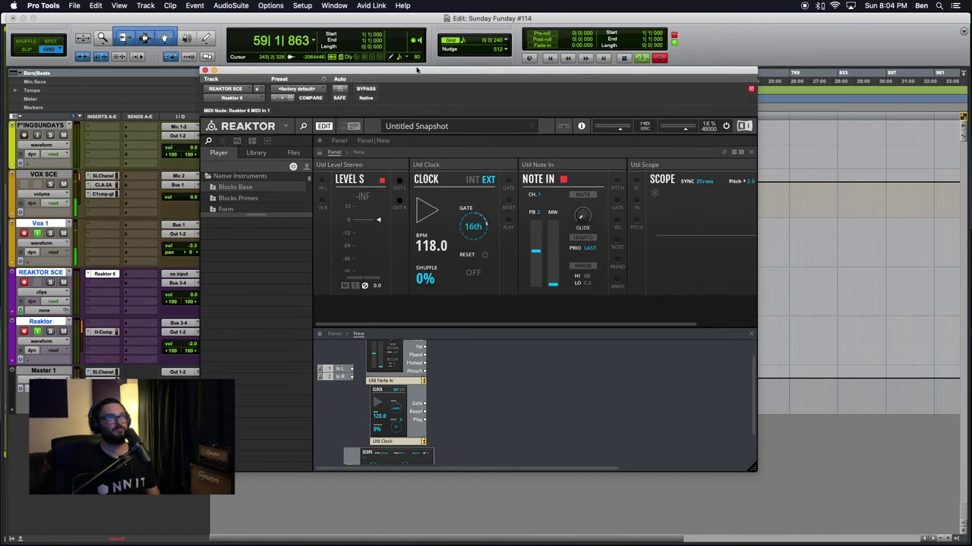
{"action": "left_click_drag", "start_coordinate": [748, 469], "coordinate": [873, 498]}
{"action": "left_click_drag", "start_coordinate": [256, 215], "coordinate": [256, 296]}
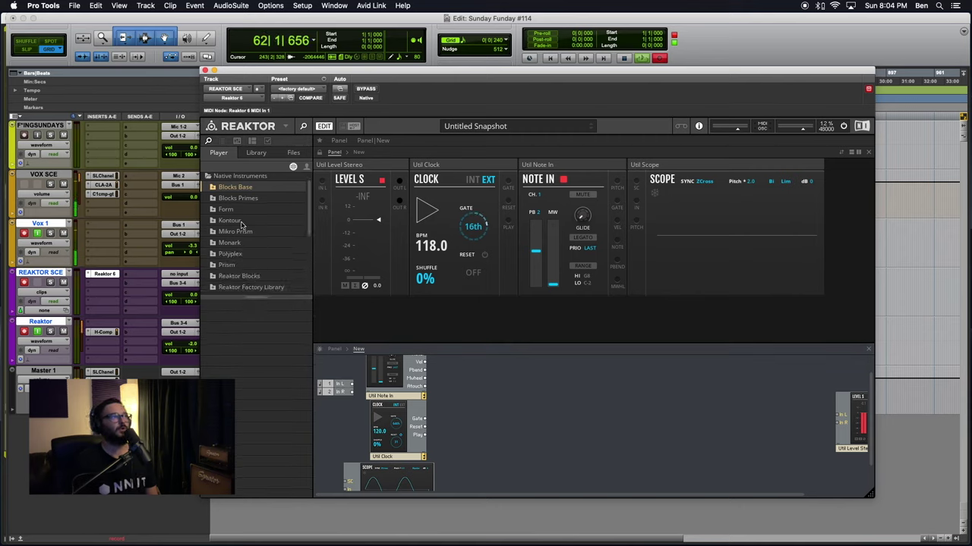
{"action": "scroll", "coordinate": [246, 184], "scroll_direction": "up", "scroll_amount": 1}
Step: Browse the Blocks and Primary folders of the factory library
{"action": "left_click", "coordinate": [256, 153]}
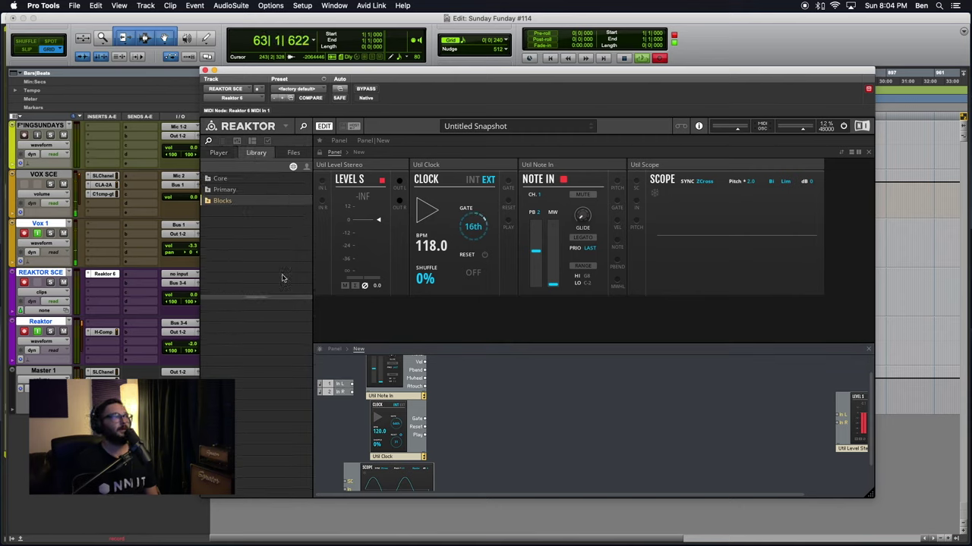
{"action": "left_click", "coordinate": [207, 201]}
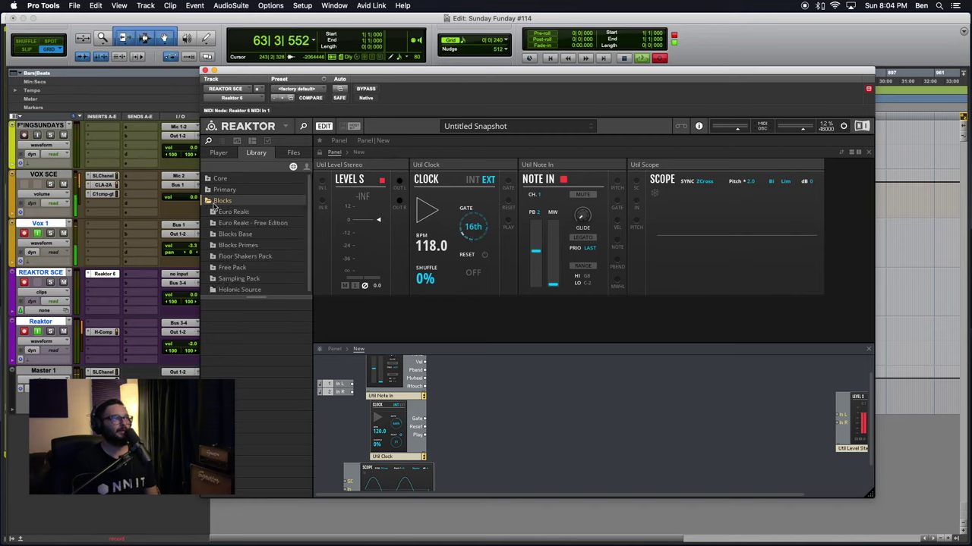
{"action": "left_click", "coordinate": [209, 190]}
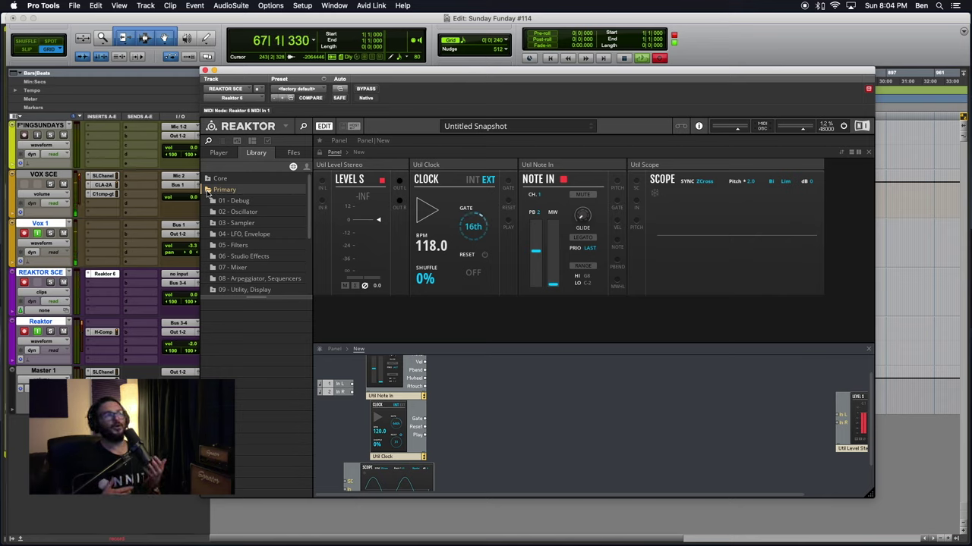
{"action": "left_click", "coordinate": [208, 191]}
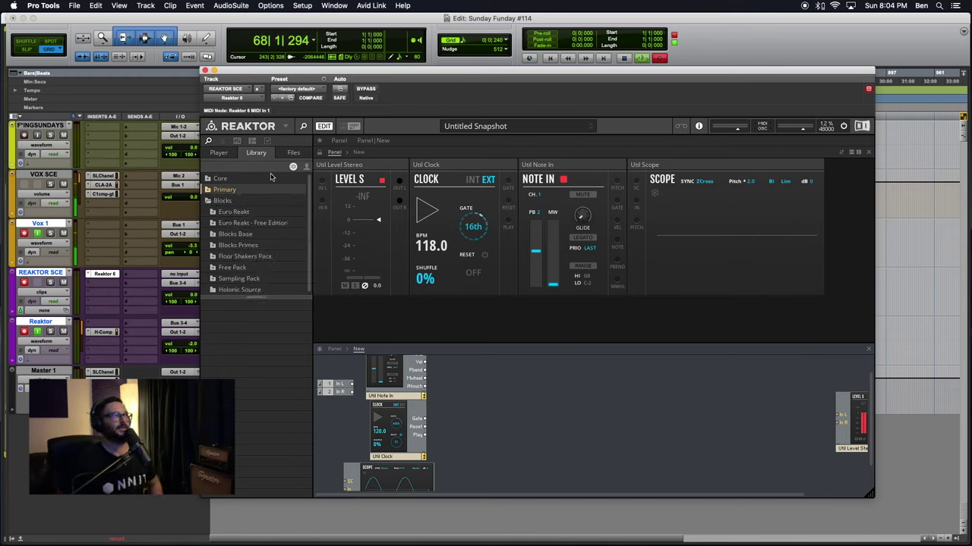
Step: Show the user library with its Community folder collapsed, and view the contents of the Ensembles folder
{"action": "left_click", "coordinate": [307, 168]}
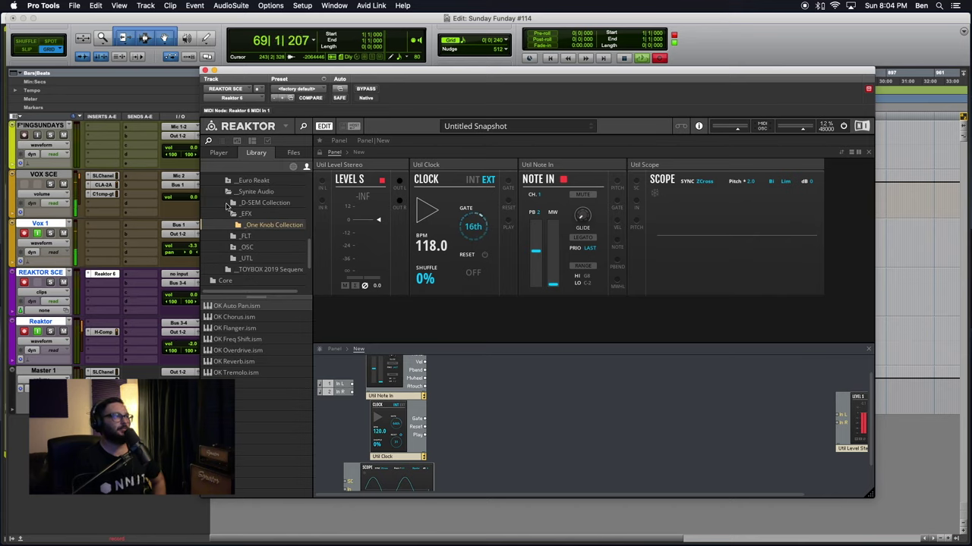
{"action": "scroll", "coordinate": [236, 253], "scroll_direction": "up", "scroll_amount": 5}
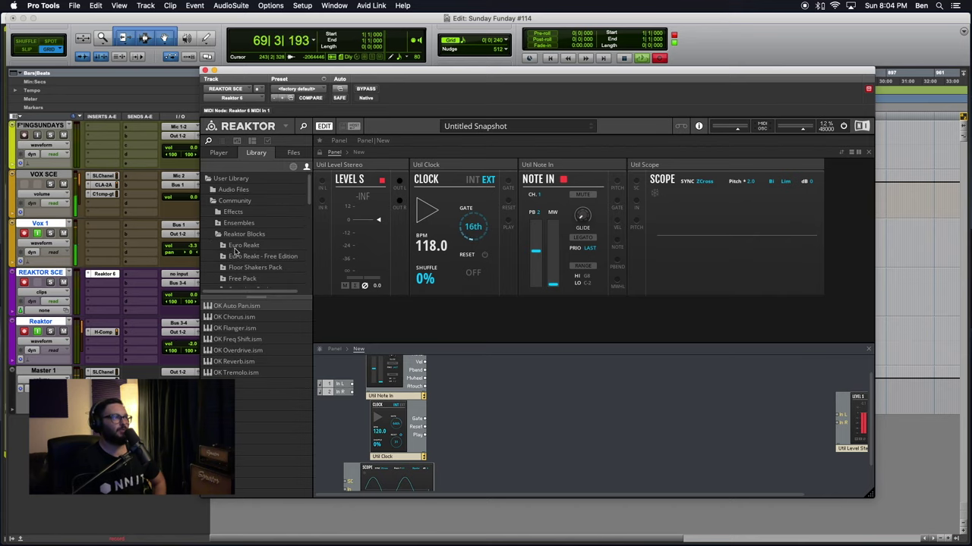
{"action": "left_click", "coordinate": [250, 199]}
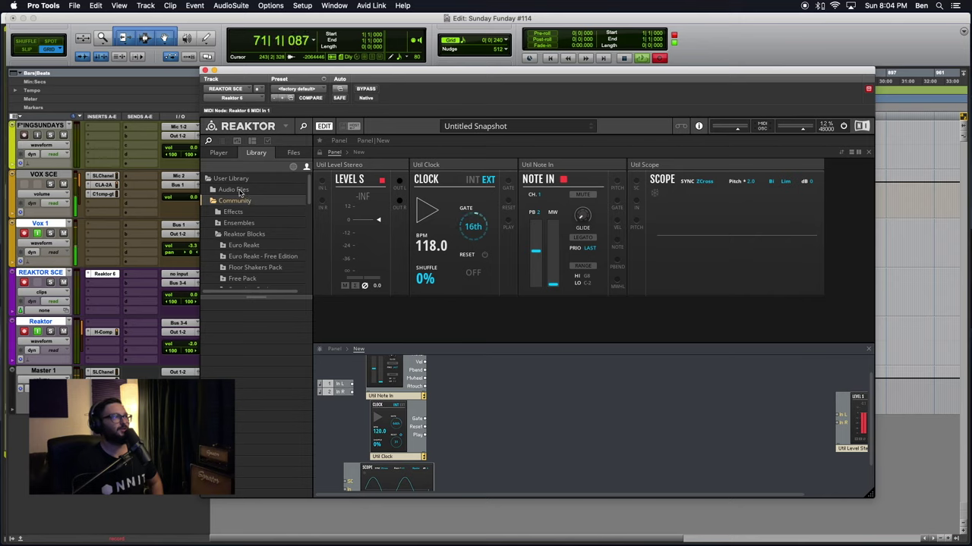
{"action": "left_click", "coordinate": [217, 202]}
{"action": "left_click", "coordinate": [223, 224]}
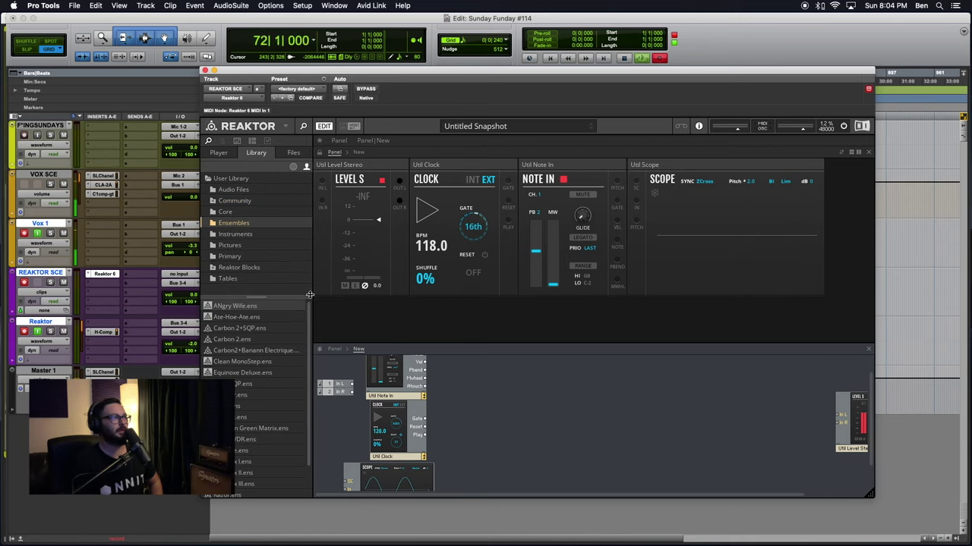
Step: Load _New Blocks Ensemble.ens from the user library's Reaktor Blocks > My Blocks Ensembles folder and reopen it in edit mode
{"action": "left_click", "coordinate": [227, 268]}
{"action": "left_click", "coordinate": [211, 268]}
{"action": "scroll", "coordinate": [242, 275], "scroll_direction": "down", "scroll_amount": 3}
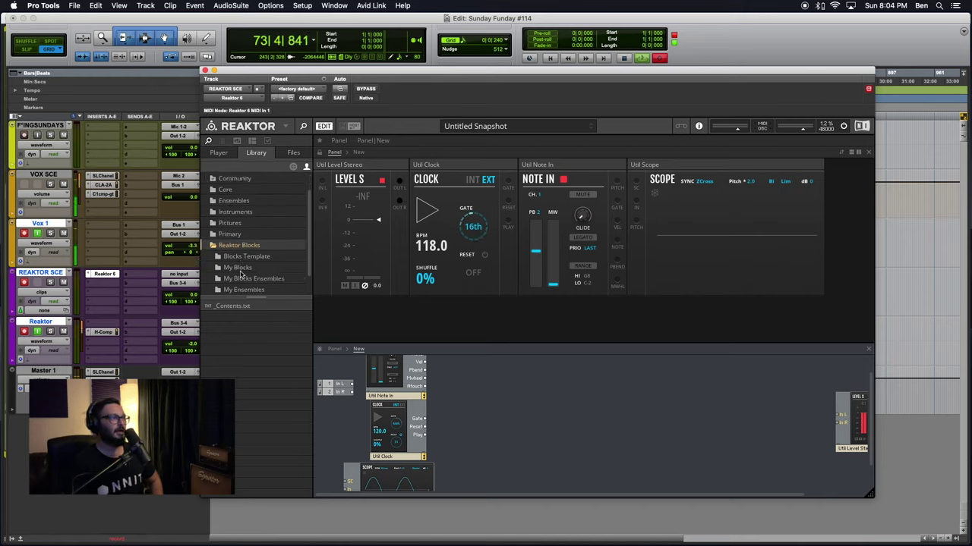
{"action": "left_click", "coordinate": [249, 257]}
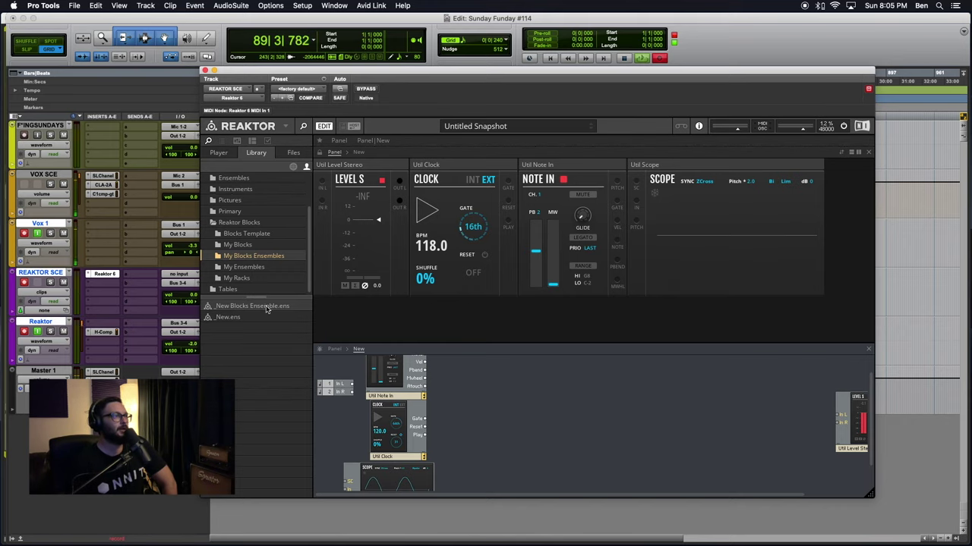
{"action": "double_click", "coordinate": [267, 306]}
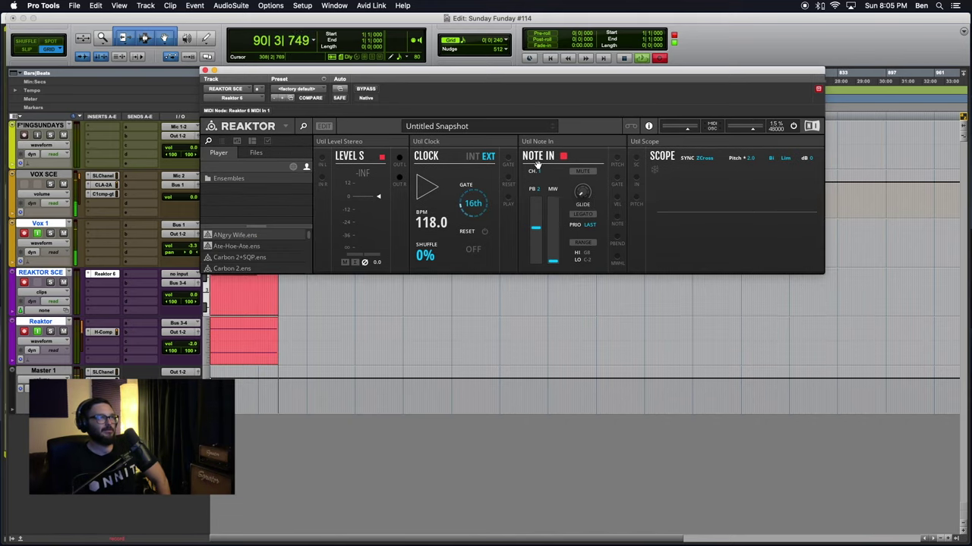
{"action": "left_click", "coordinate": [326, 126]}
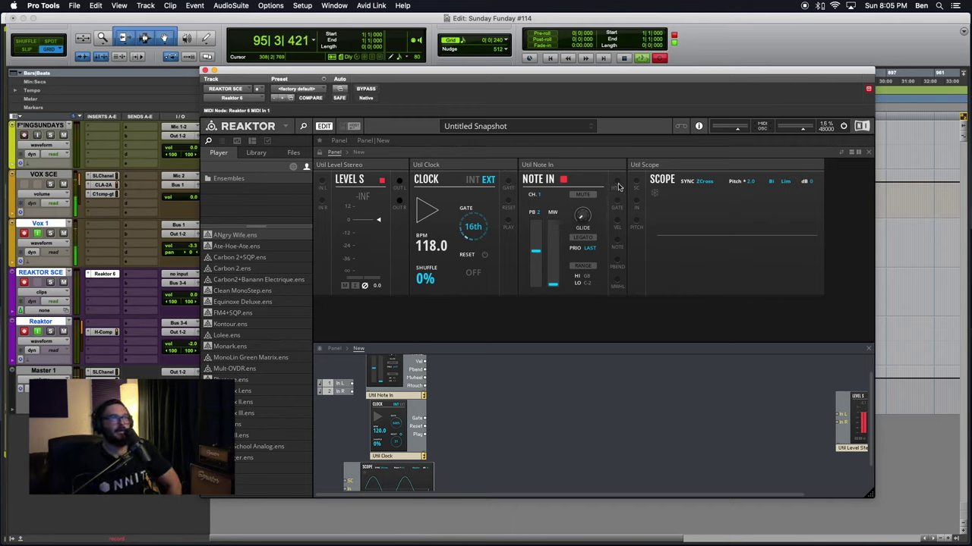
Step: Connect the Note In block's Pitch output to the Scope block's In port, and delete that wire
{"action": "left_click_drag", "start_coordinate": [617, 184], "coordinate": [636, 202]}
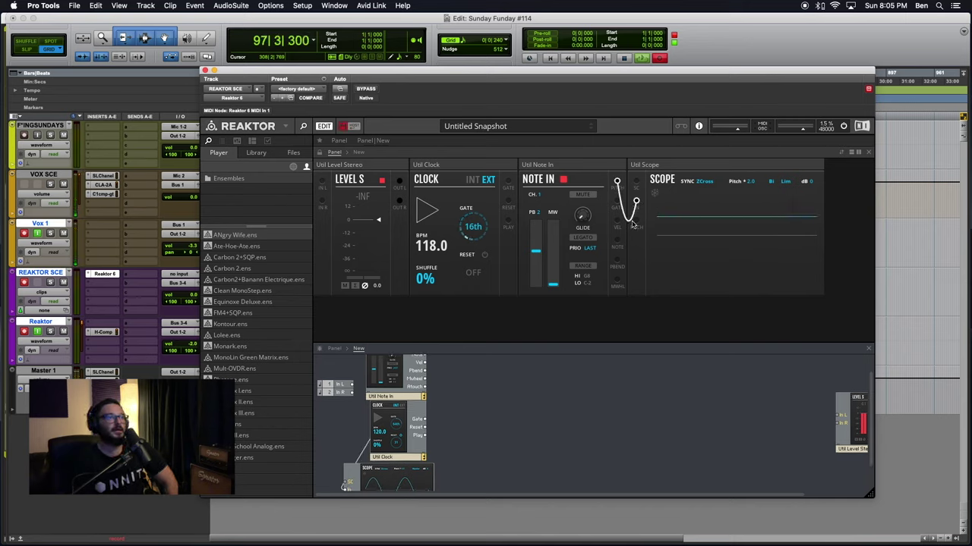
{"action": "right_click", "coordinate": [636, 213]}
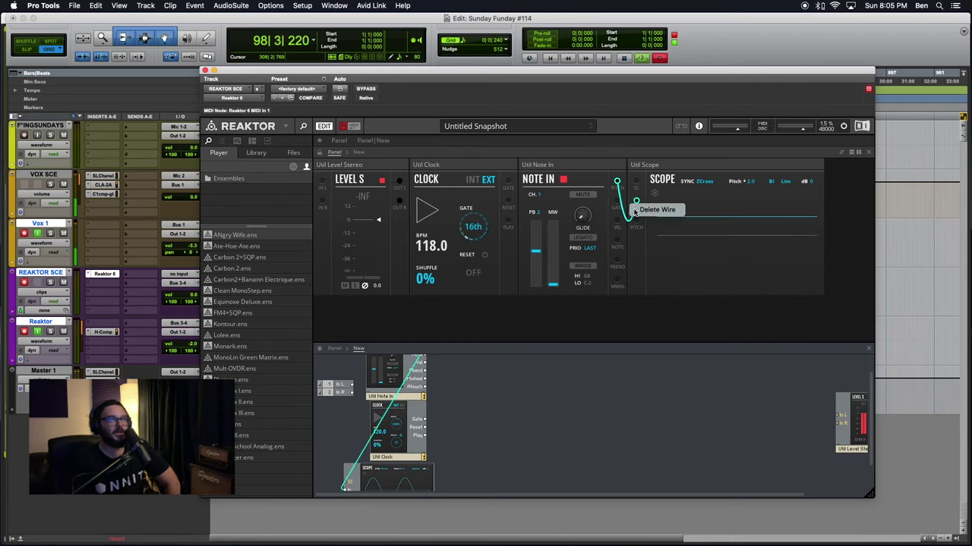
{"action": "left_click", "coordinate": [646, 210]}
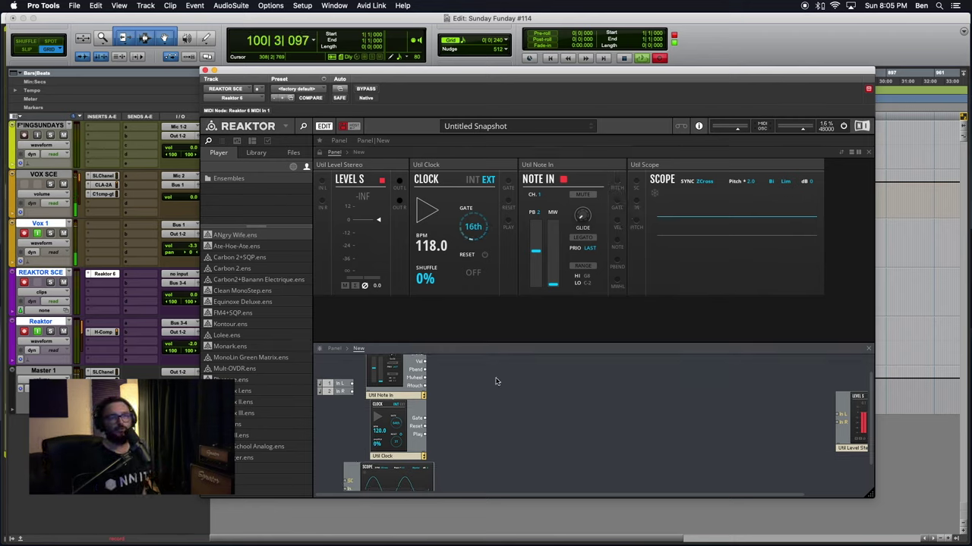
Step: Widen the Reaktor plugin window so the structure's output terminals fit, and reposition it on the screen
{"action": "left_click_drag", "start_coordinate": [869, 501], "coordinate": [936, 514]}
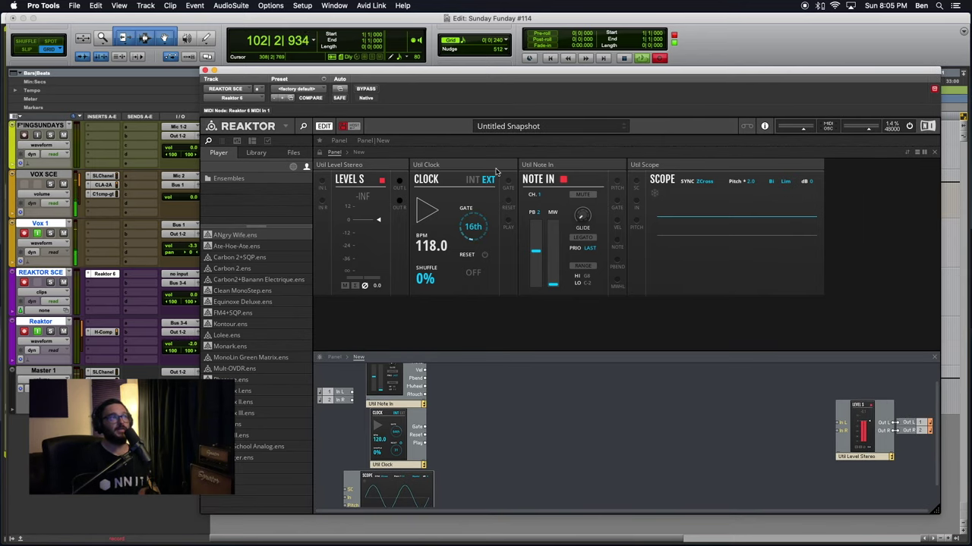
{"action": "left_click_drag", "start_coordinate": [372, 78], "coordinate": [290, 58]}
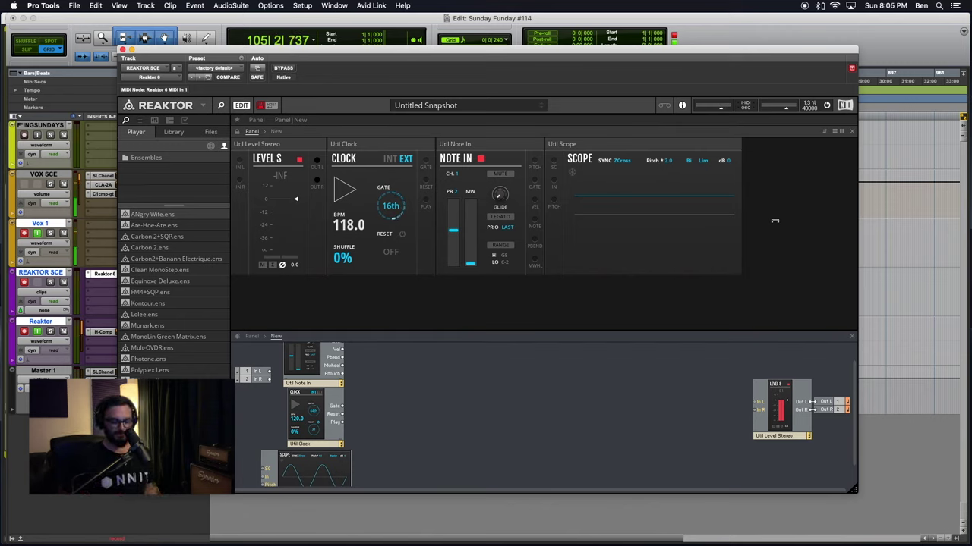
{"action": "left_click_drag", "start_coordinate": [538, 50], "coordinate": [535, 75]}
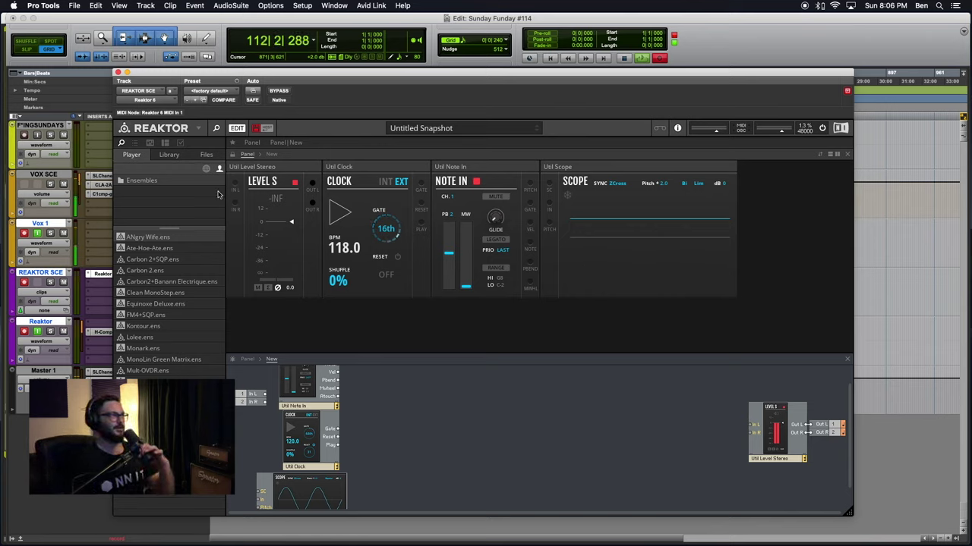
Step: Enlarge the user library's folder list and expand Community > Reaktor Blocks, collapsing the top-level Reaktor Blocks folder
{"action": "left_click", "coordinate": [171, 154]}
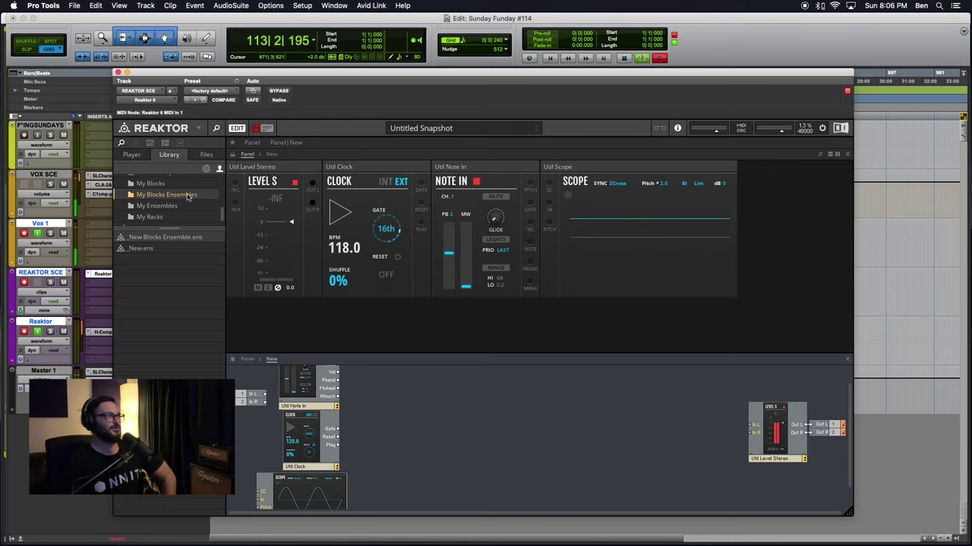
{"action": "left_click_drag", "start_coordinate": [175, 229], "coordinate": [179, 317]}
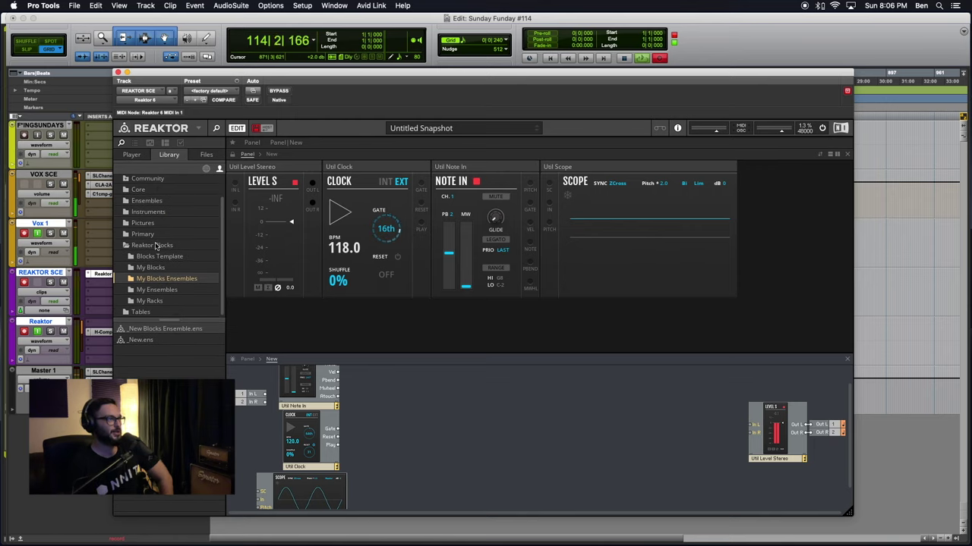
{"action": "left_click", "coordinate": [125, 245]}
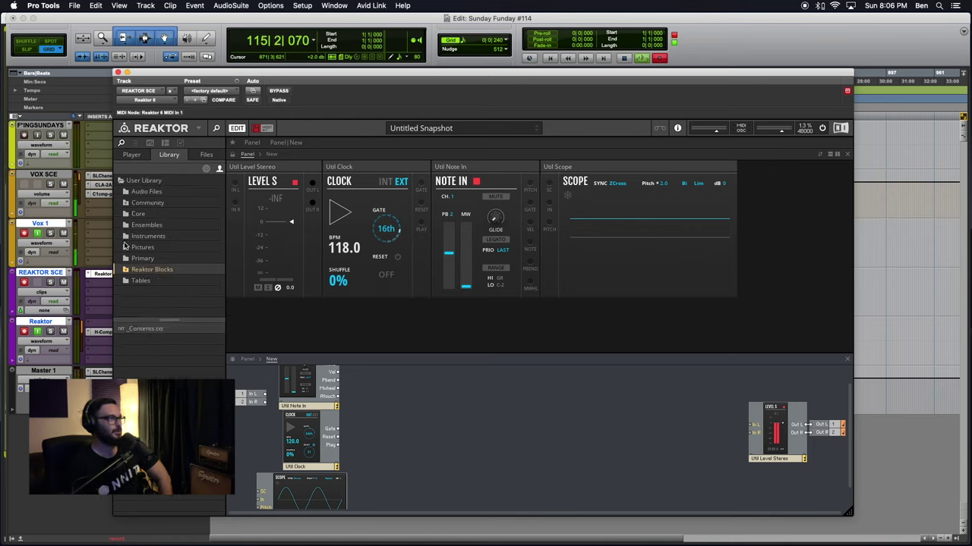
{"action": "left_click", "coordinate": [129, 203]}
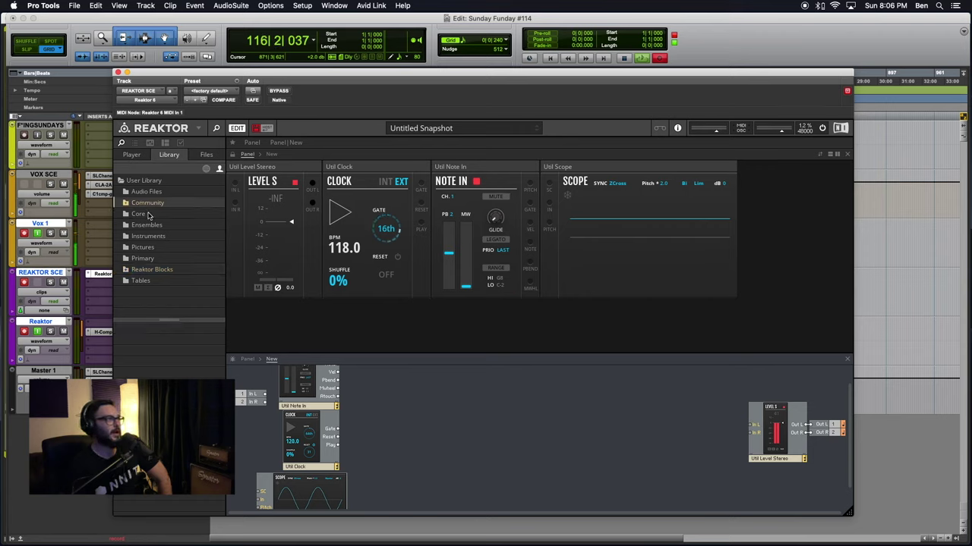
{"action": "left_click", "coordinate": [126, 203]}
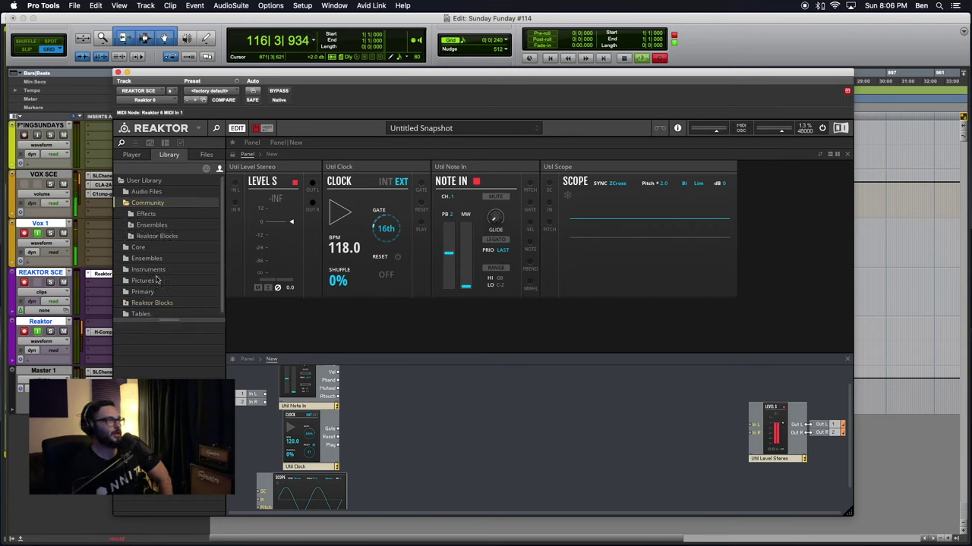
{"action": "left_click", "coordinate": [130, 236]}
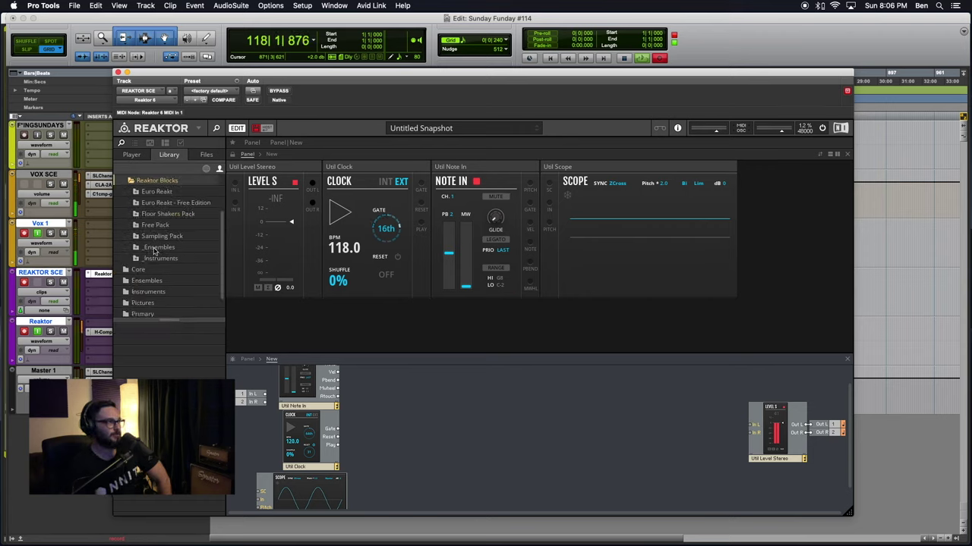
Step: Add NHT OSC.ism to the ensemble from the community _Instruments > _6.3 Blocks > _Synite Audio folder
{"action": "left_click", "coordinate": [139, 258]}
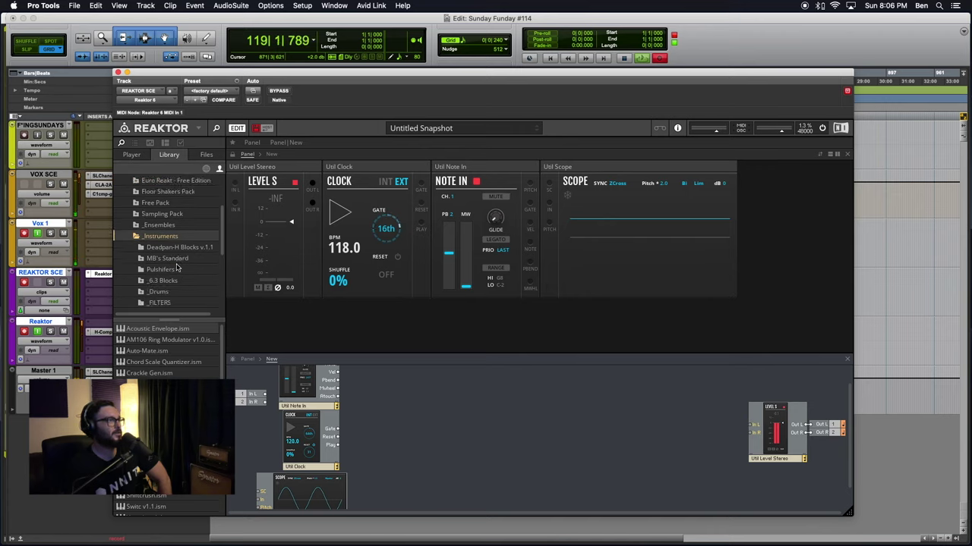
{"action": "left_click", "coordinate": [154, 270]}
{"action": "left_click", "coordinate": [141, 270]}
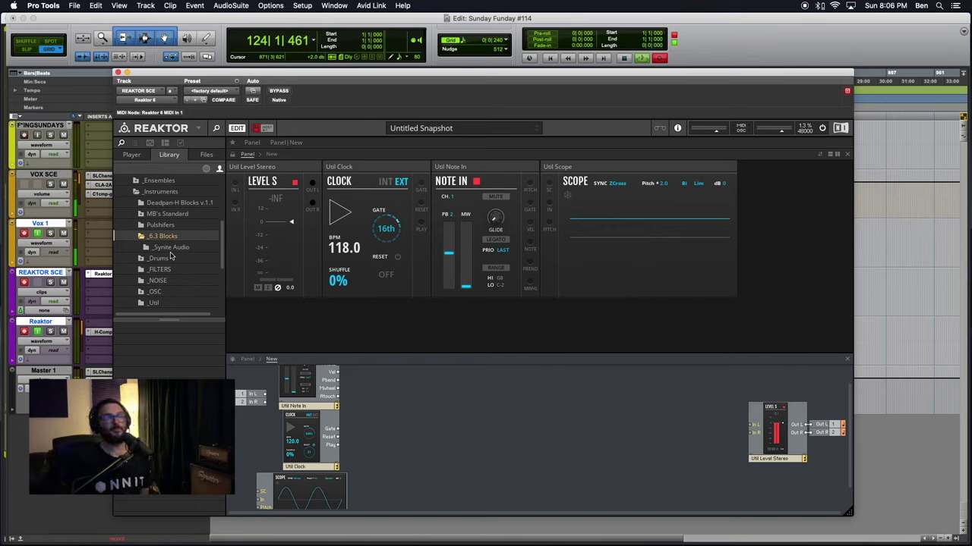
{"action": "left_click", "coordinate": [170, 258]}
{"action": "left_click", "coordinate": [168, 249]}
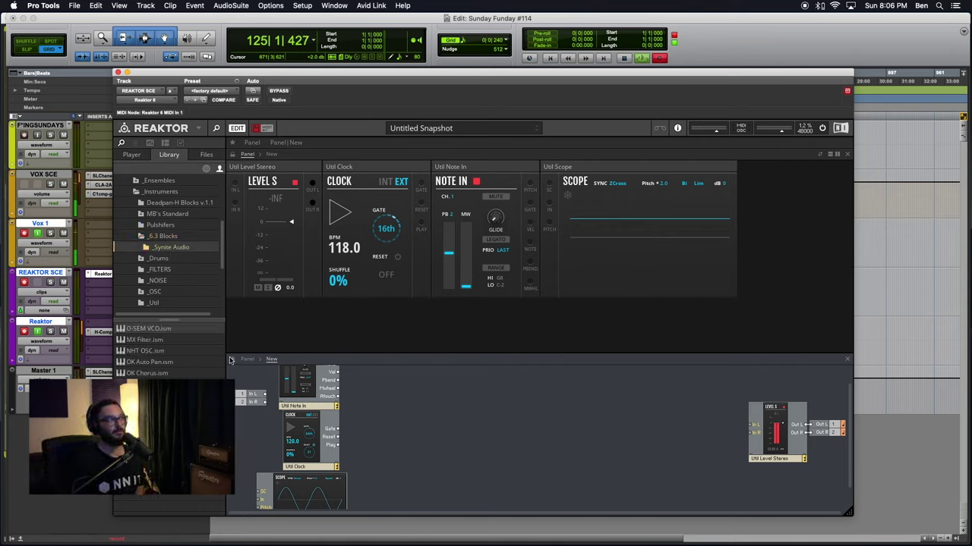
{"action": "left_click", "coordinate": [144, 351]}
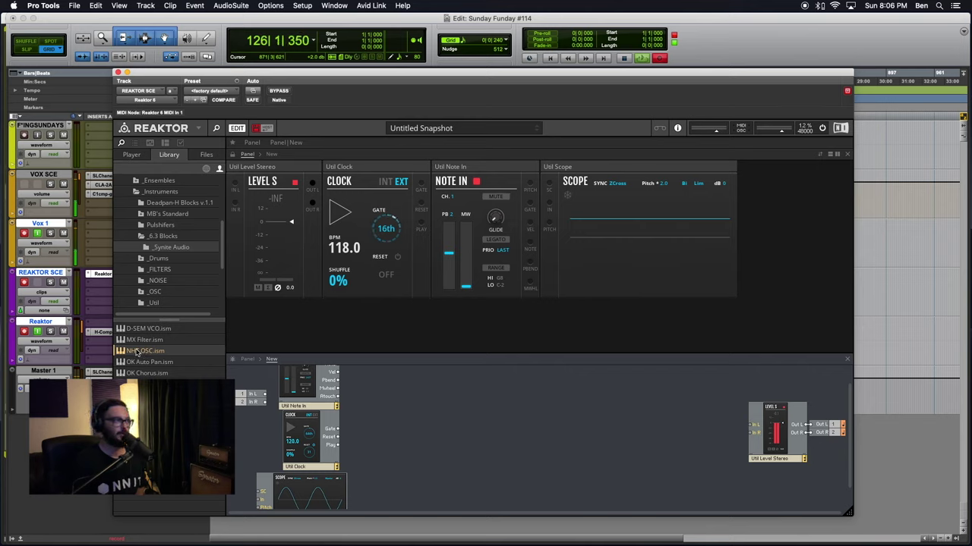
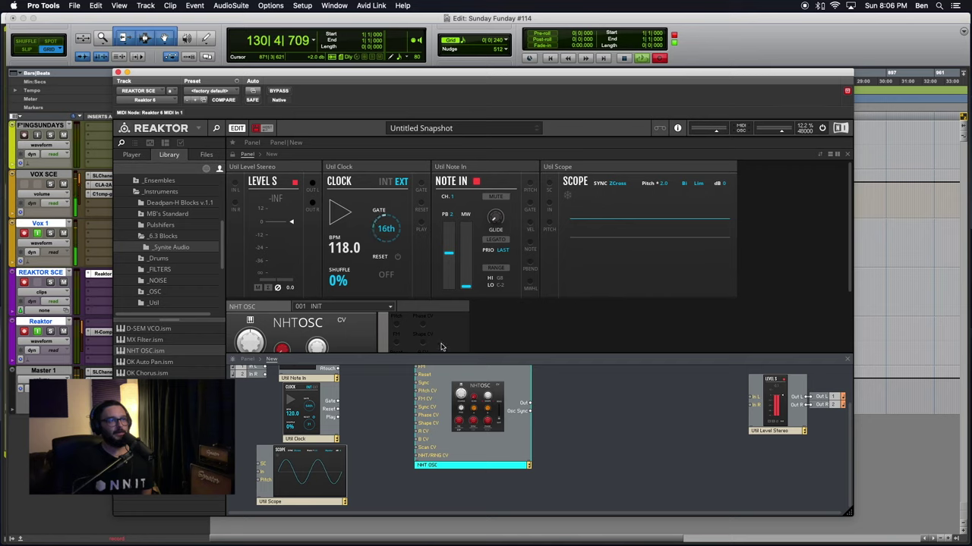
Step: Rearrange the panel so Level Stereo sits between Note In and Scope, and NHT OSC between Clock and Note In
{"action": "left_click", "coordinate": [258, 309]}
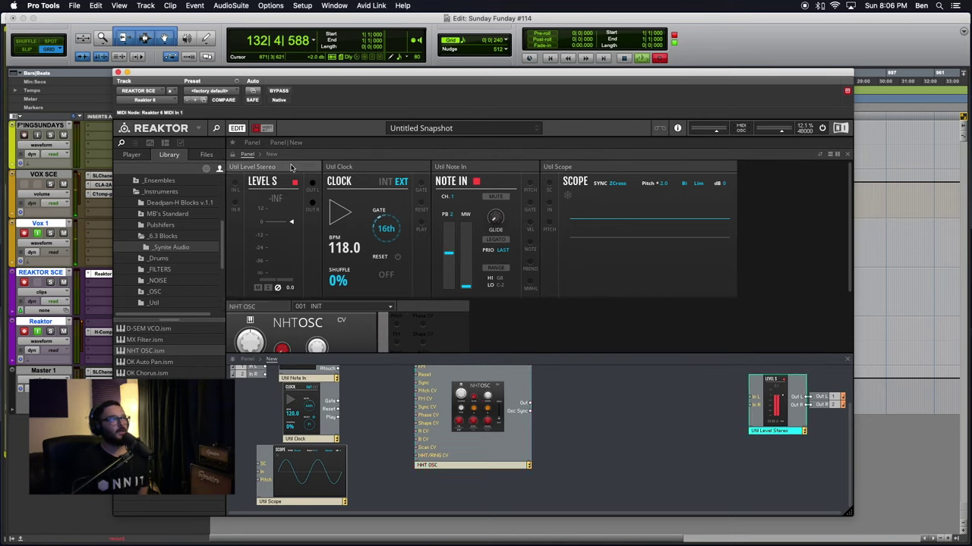
{"action": "left_click_drag", "start_coordinate": [300, 175], "coordinate": [576, 179]}
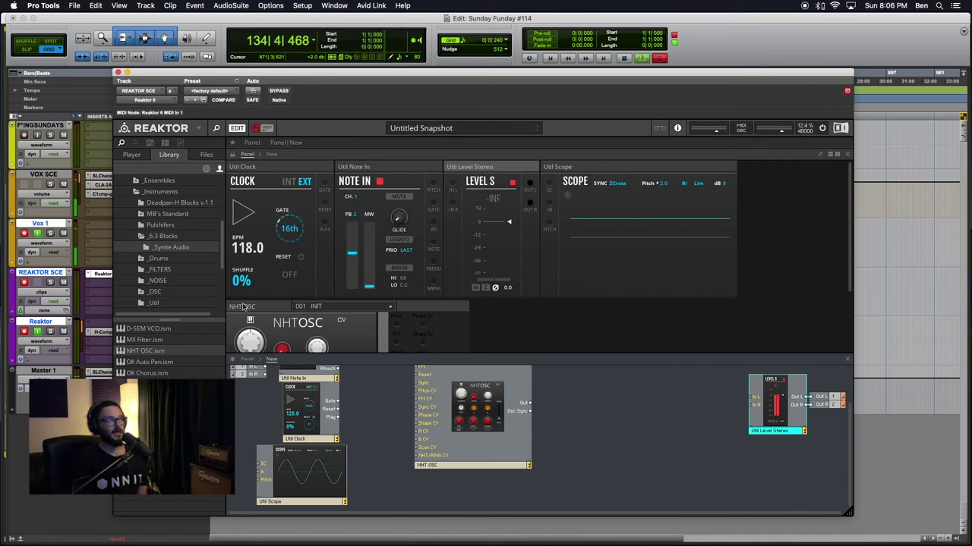
{"action": "left_click_drag", "start_coordinate": [256, 308], "coordinate": [396, 178]}
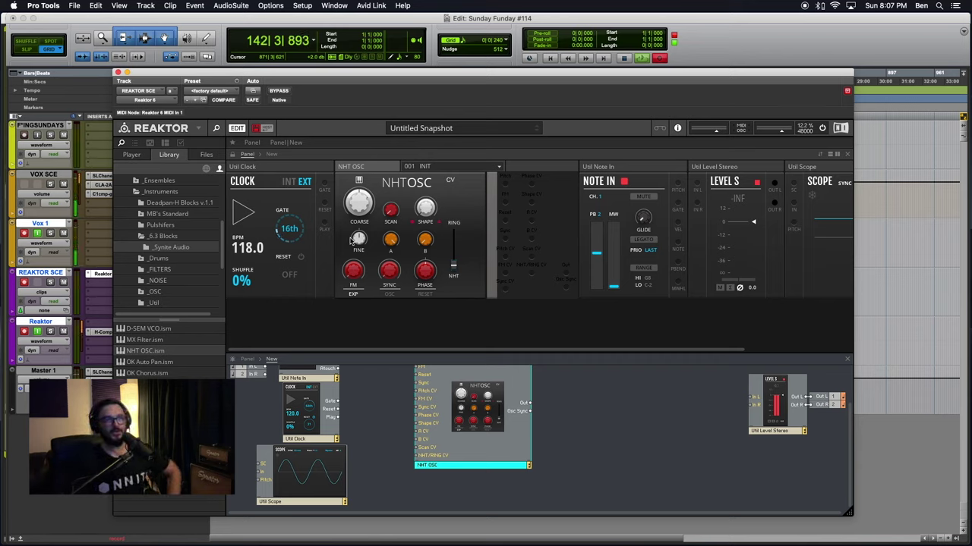
Step: Move Note In between Clock and NHT OSC on the panel, and wire its Pitch output to NHT OSC's Pitch input
{"action": "scroll", "coordinate": [524, 185], "scroll_direction": "right", "scroll_amount": 2}
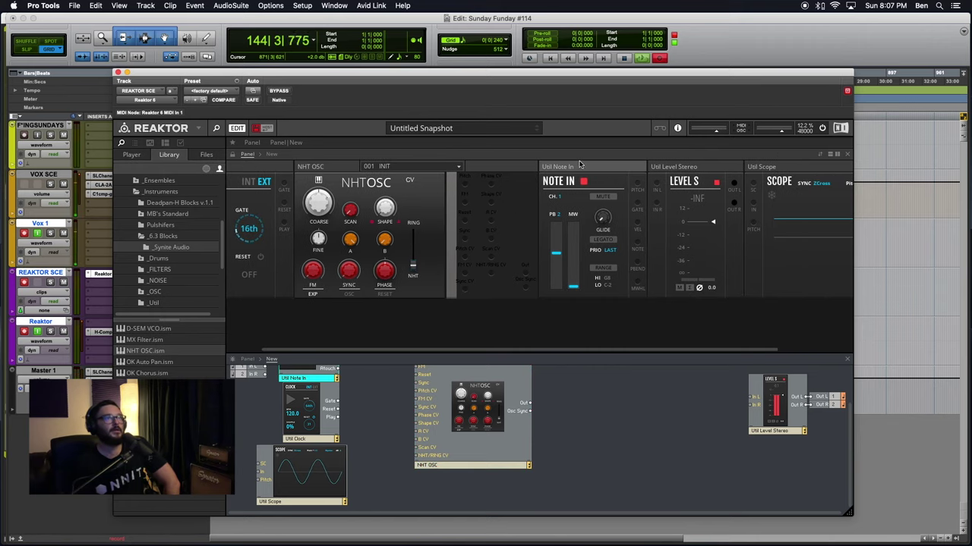
{"action": "left_click_drag", "start_coordinate": [590, 166], "coordinate": [575, 186]}
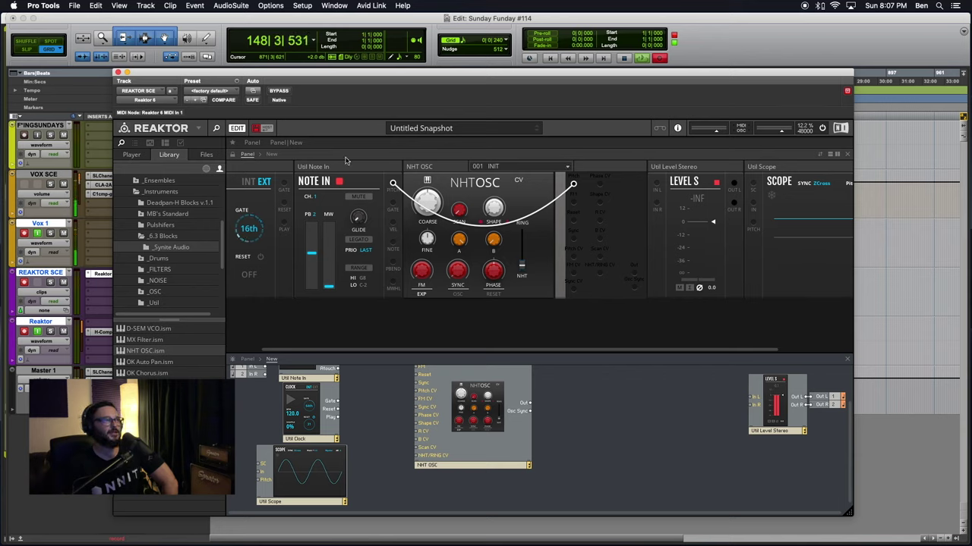
{"action": "left_click", "coordinate": [436, 165]}
{"action": "right_click", "coordinate": [437, 167]}
{"action": "left_click", "coordinate": [437, 170]}
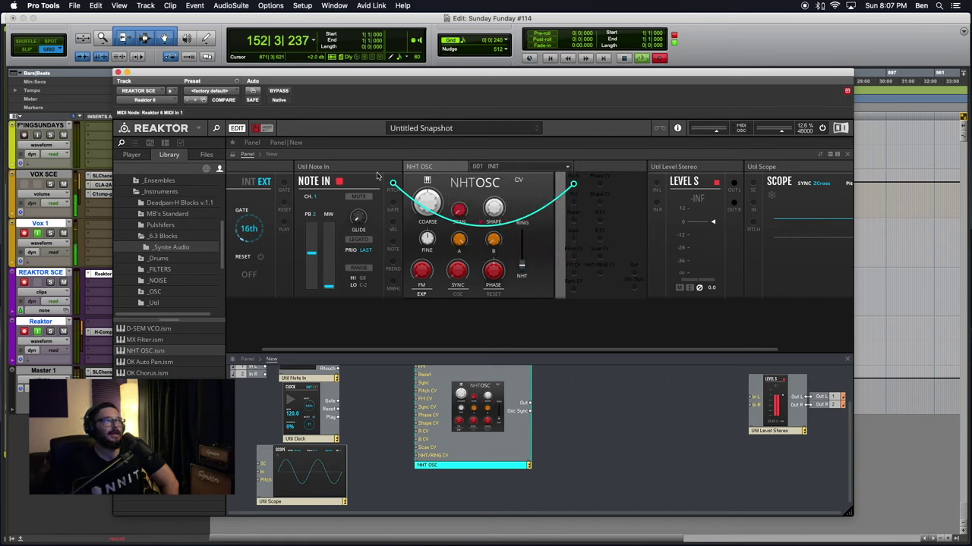
Step: Switch the Note In block to View A and back to View B to compare its port display
{"action": "right_click", "coordinate": [354, 166]}
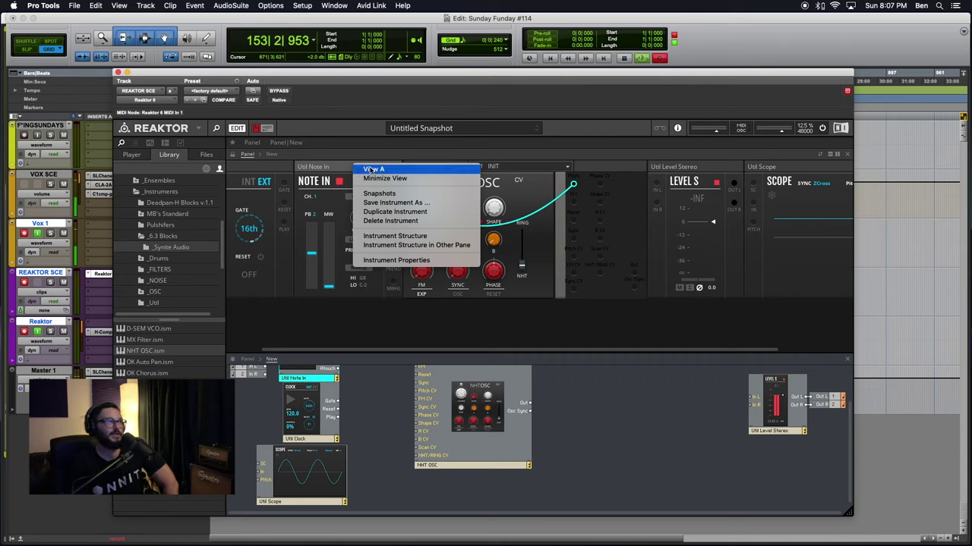
{"action": "left_click", "coordinate": [372, 170]}
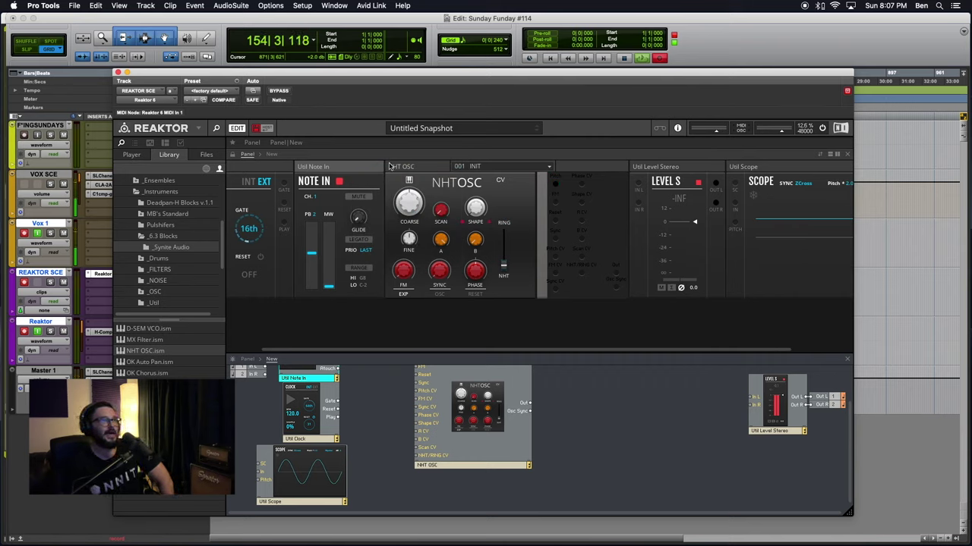
{"action": "right_click", "coordinate": [360, 166]}
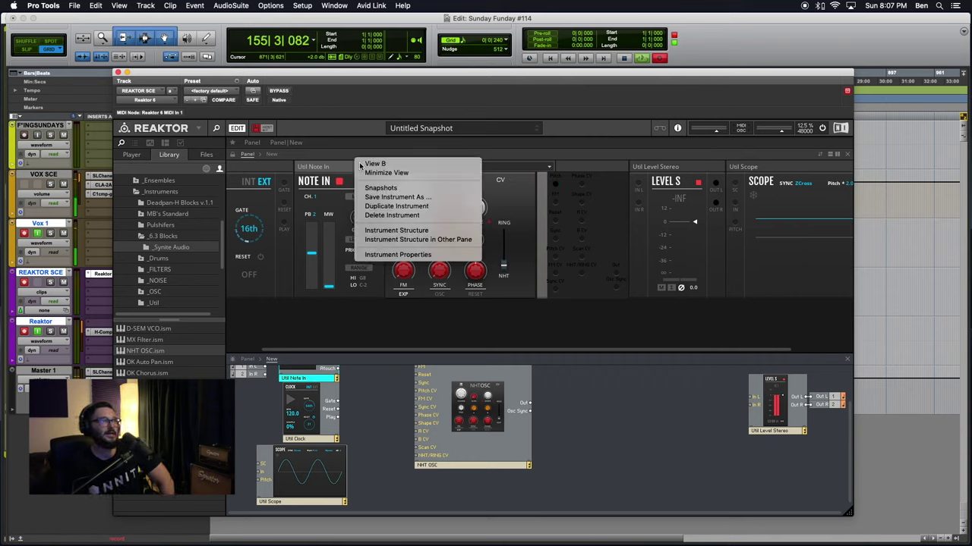
{"action": "left_click", "coordinate": [371, 169]}
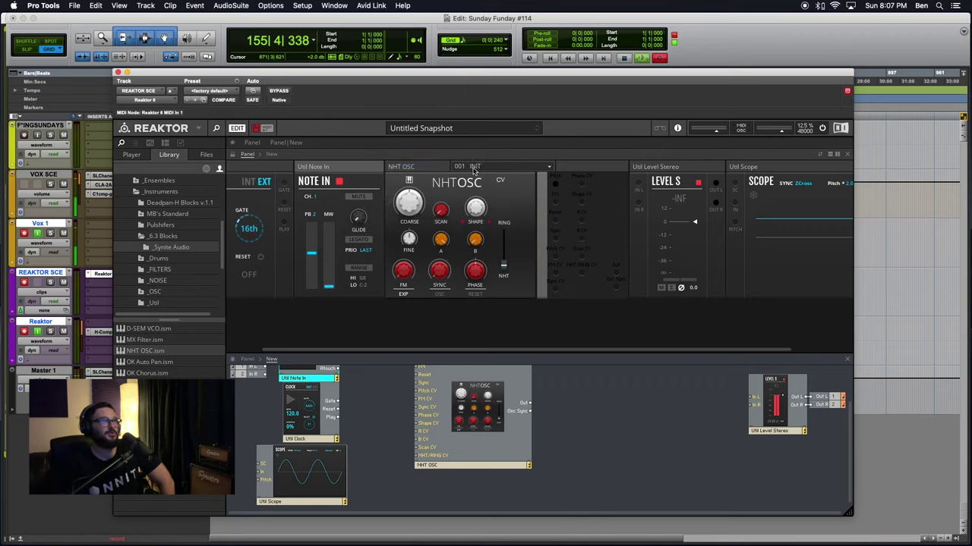
Step: Deselect the blocks and widen the Reaktor plugin window to fit more of the Scope block
{"action": "left_click", "coordinate": [528, 317]}
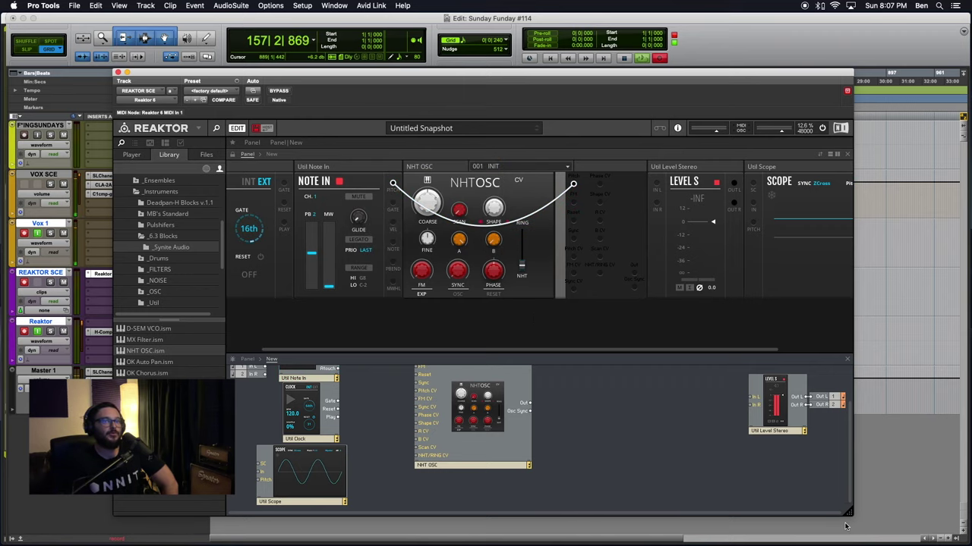
{"action": "left_click_drag", "start_coordinate": [847, 513], "coordinate": [933, 507]}
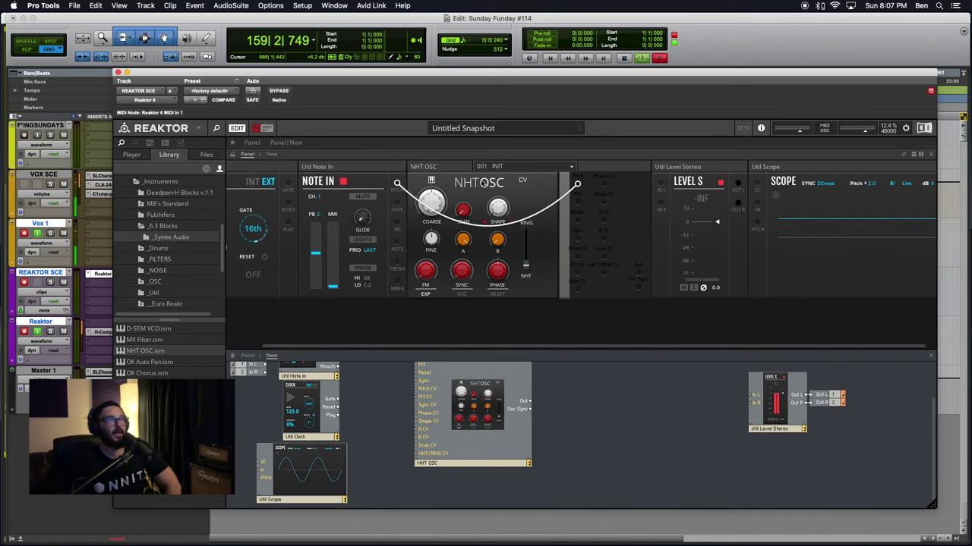
Step: Select and deselect NHT OSC on the panel repeatedly to examine how its connected pitch cable is highlighted
{"action": "left_click", "coordinate": [454, 167]}
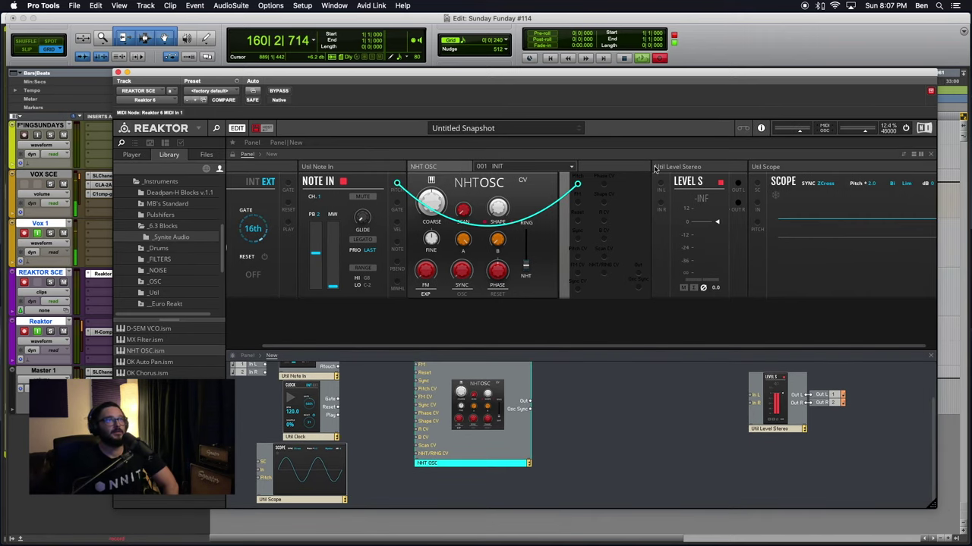
{"action": "left_click", "coordinate": [611, 326]}
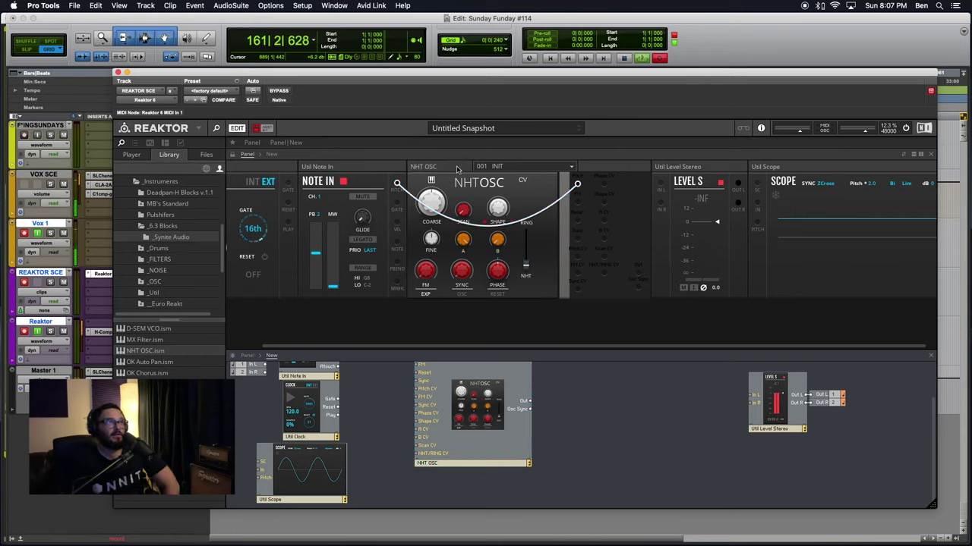
{"action": "left_click", "coordinate": [457, 169]}
{"action": "left_click", "coordinate": [564, 307]}
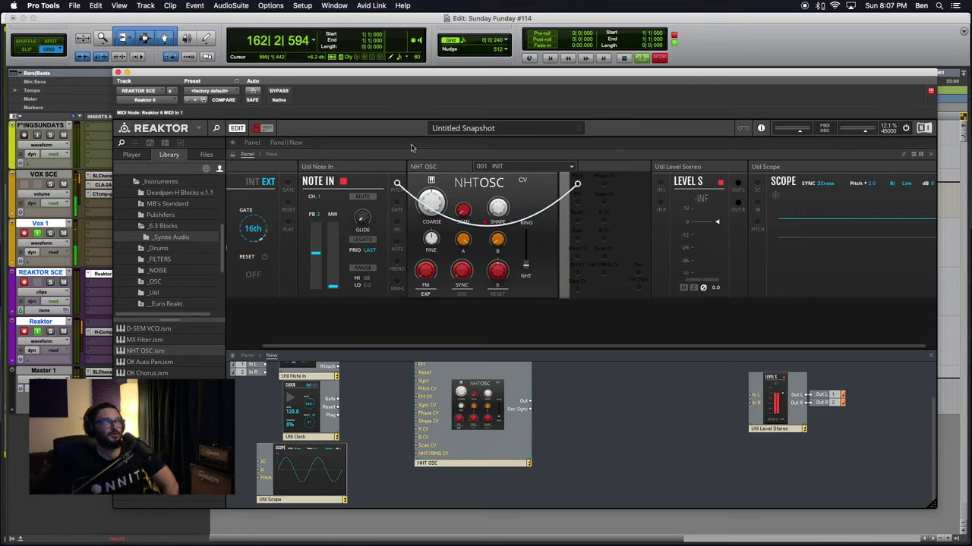
{"action": "left_click", "coordinate": [450, 164]}
{"action": "mouse_move", "coordinate": [3, 179]}
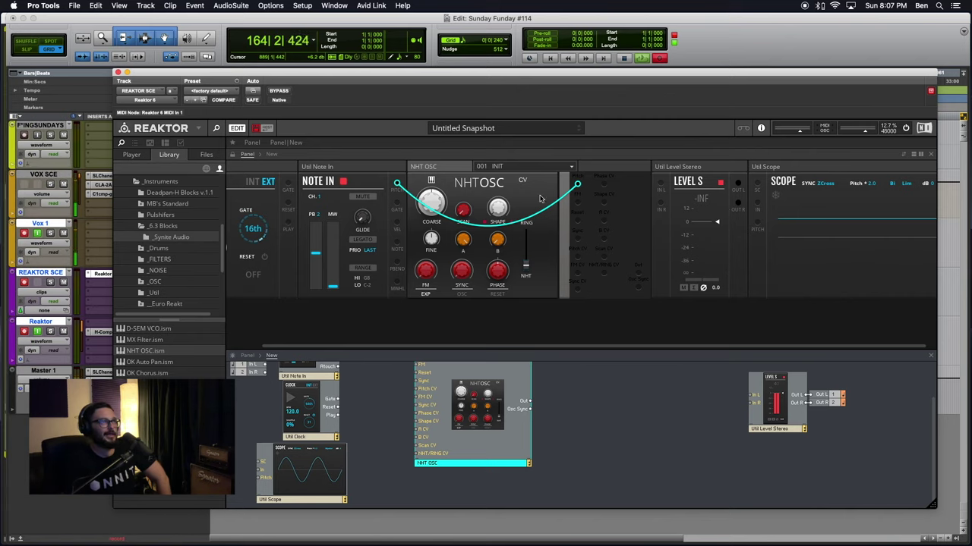
{"action": "left_click", "coordinate": [466, 320]}
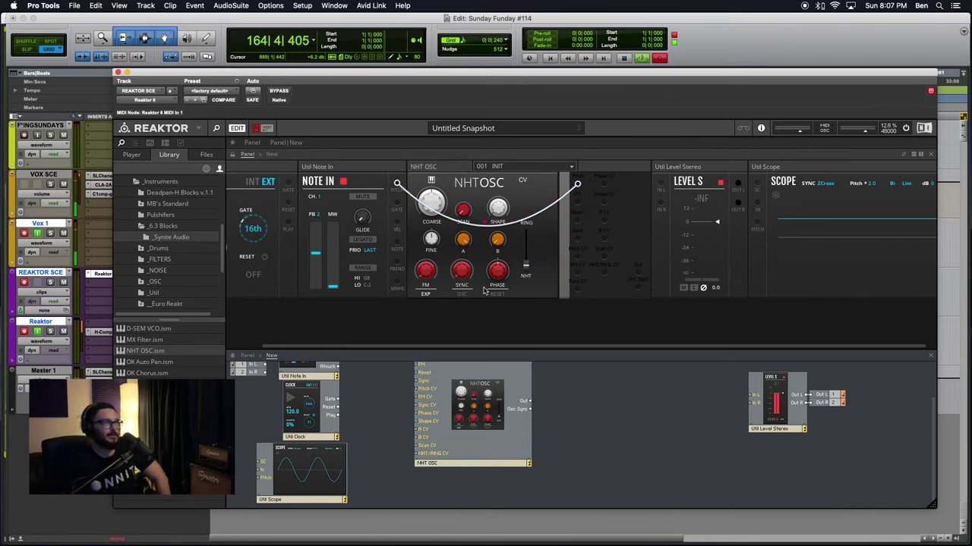
{"action": "left_click", "coordinate": [446, 164]}
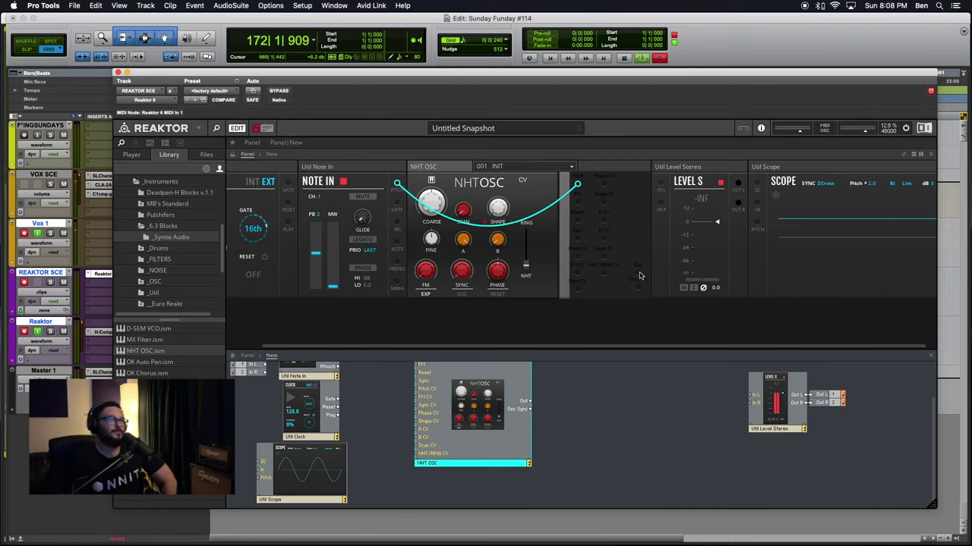
{"action": "scroll", "coordinate": [640, 276], "scroll_direction": "right", "scroll_amount": 1}
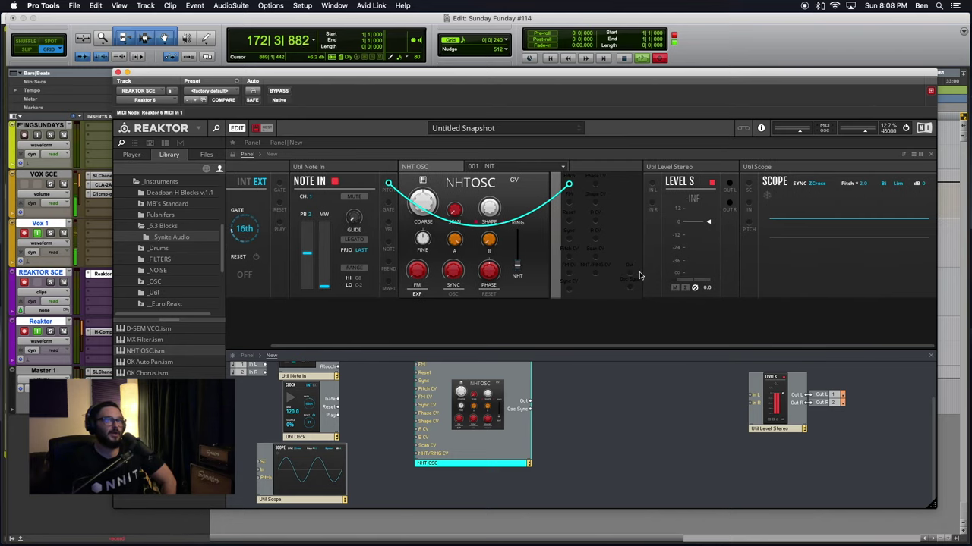
{"action": "left_click", "coordinate": [585, 341]}
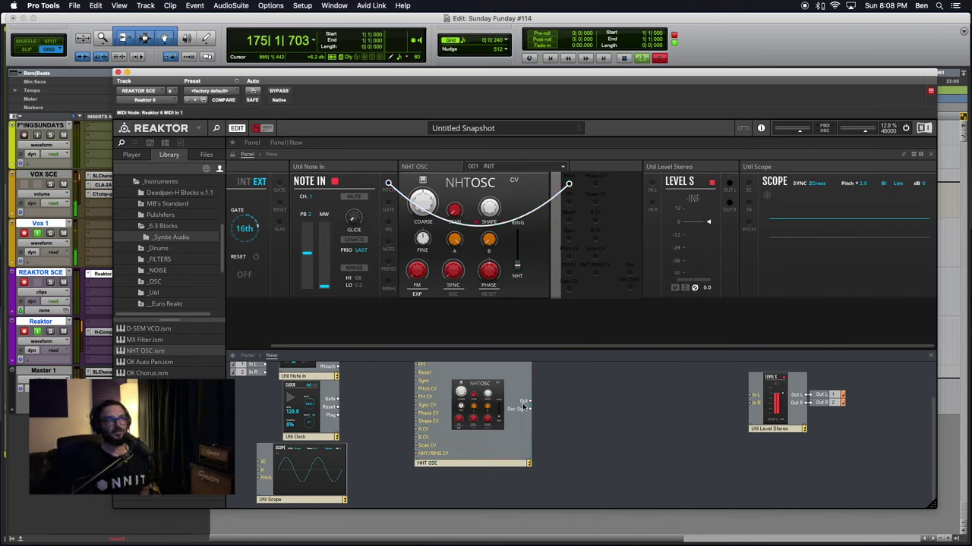
Step: Move the NHT OSC block slightly higher in the structure view and enlarge the structure pane
{"action": "scroll", "coordinate": [372, 395], "scroll_direction": "up", "scroll_amount": 3}
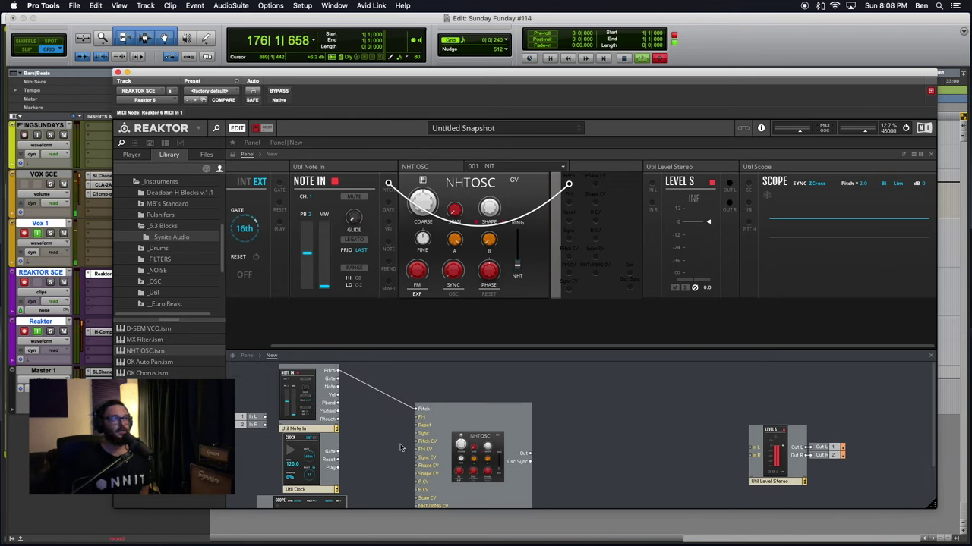
{"action": "left_click", "coordinate": [354, 379]}
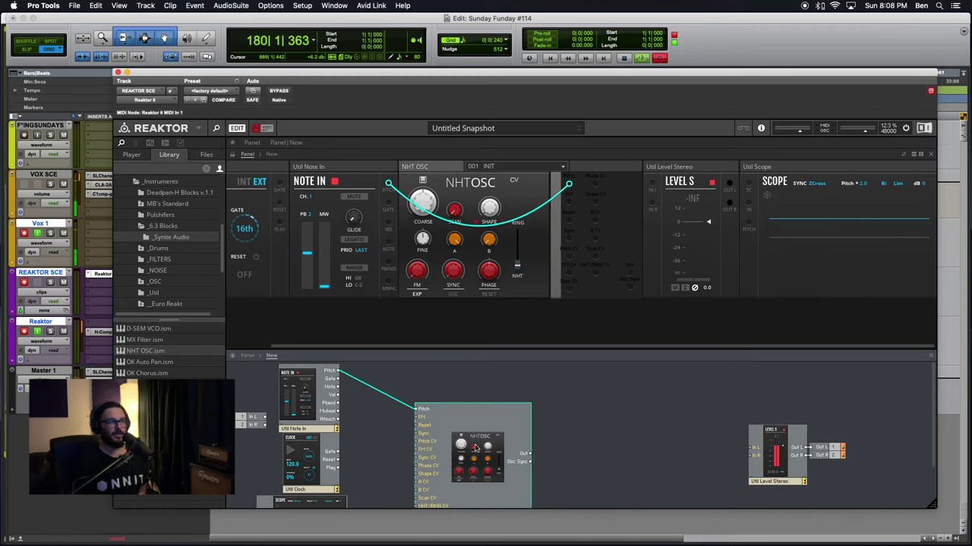
{"action": "left_click_drag", "start_coordinate": [470, 449], "coordinate": [476, 425]}
{"action": "left_click", "coordinate": [388, 416]}
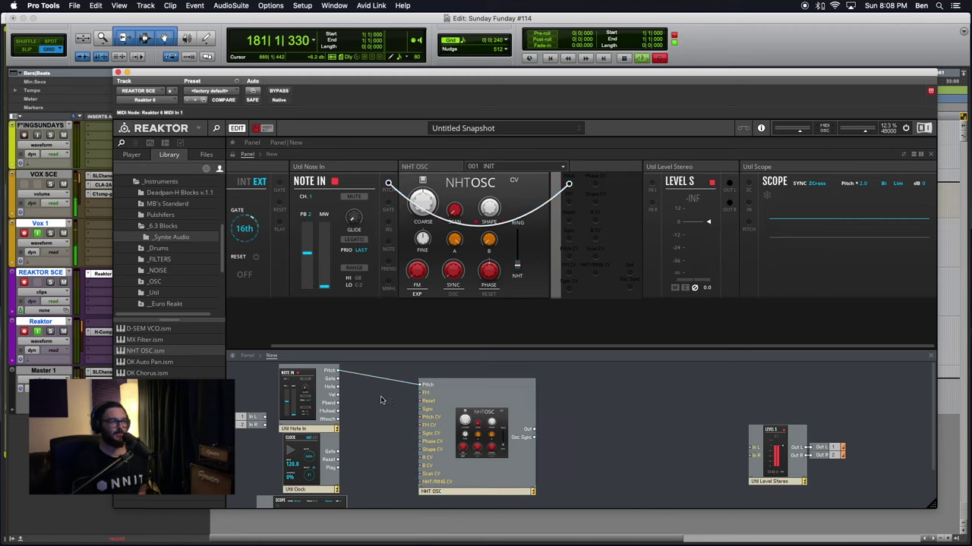
{"action": "left_click_drag", "start_coordinate": [338, 351], "coordinate": [339, 334]}
{"action": "left_click", "coordinate": [439, 168]}
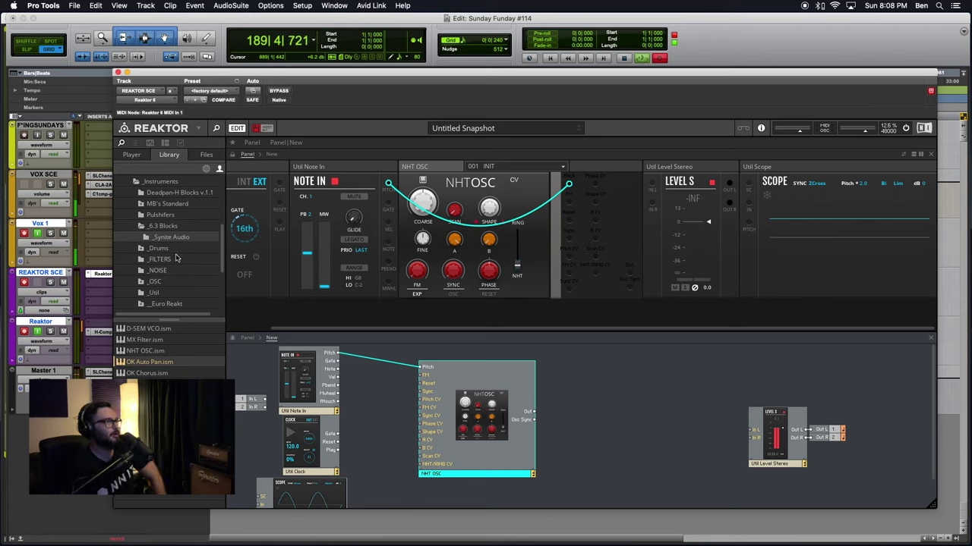
{"action": "left_click", "coordinate": [169, 227]}
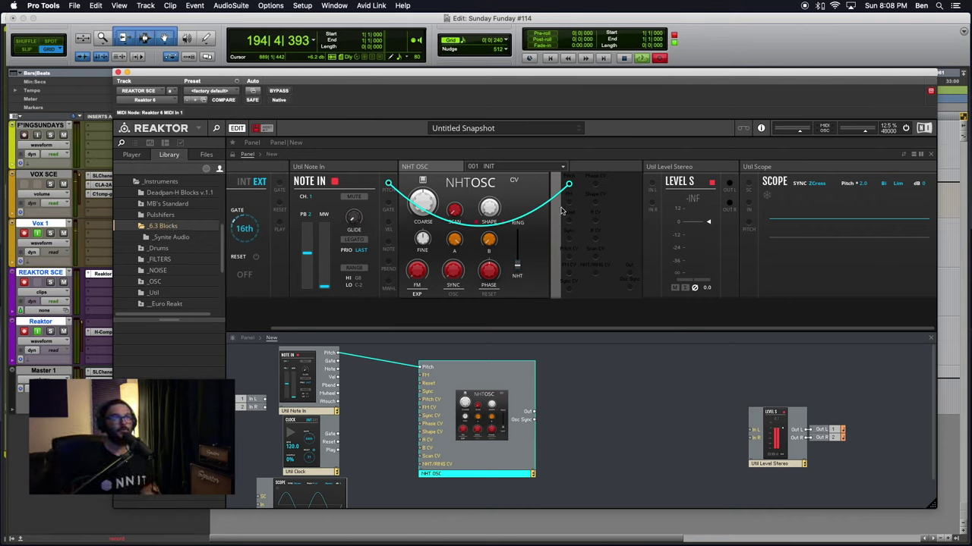
{"action": "right_click", "coordinate": [421, 377]}
{"action": "mouse_move", "coordinate": [448, 432]}
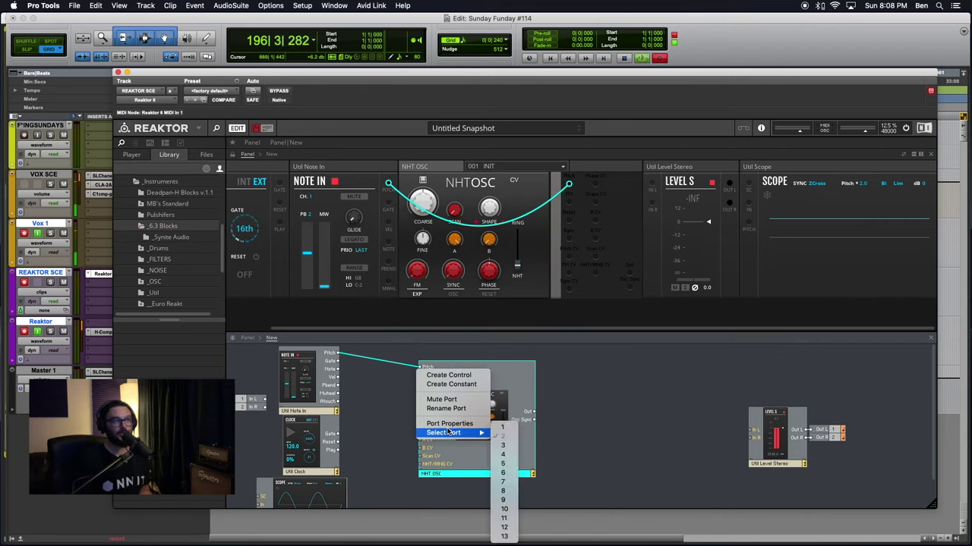
{"action": "left_click", "coordinate": [591, 405]}
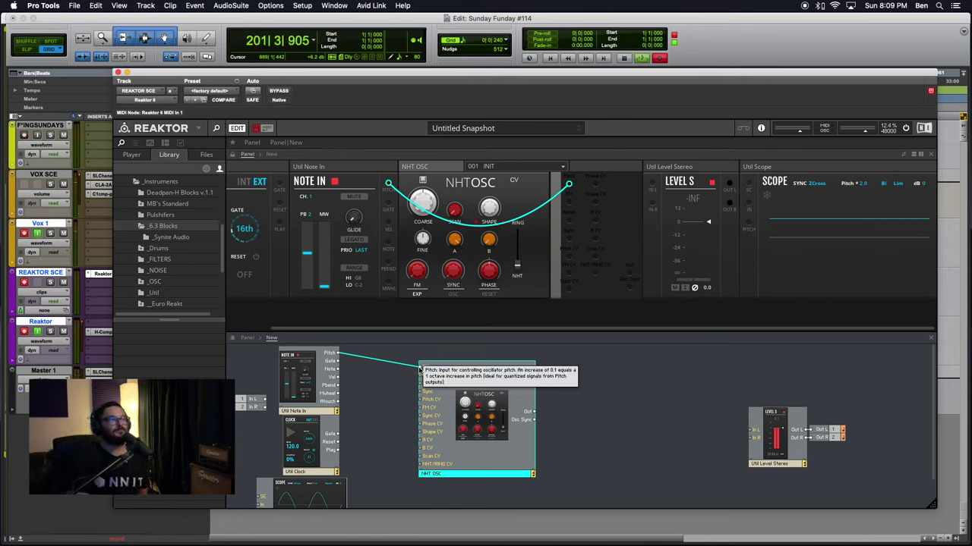
{"action": "right_click", "coordinate": [421, 369]}
{"action": "left_click", "coordinate": [384, 372]}
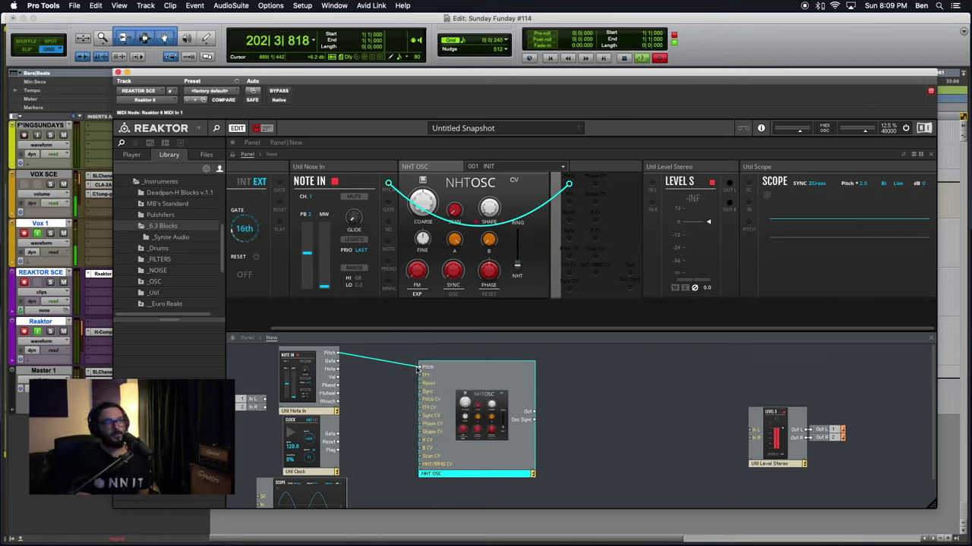
Step: Open the properties of NHT OSC's Pitch input port and show its view settings
{"action": "right_click", "coordinate": [421, 369]}
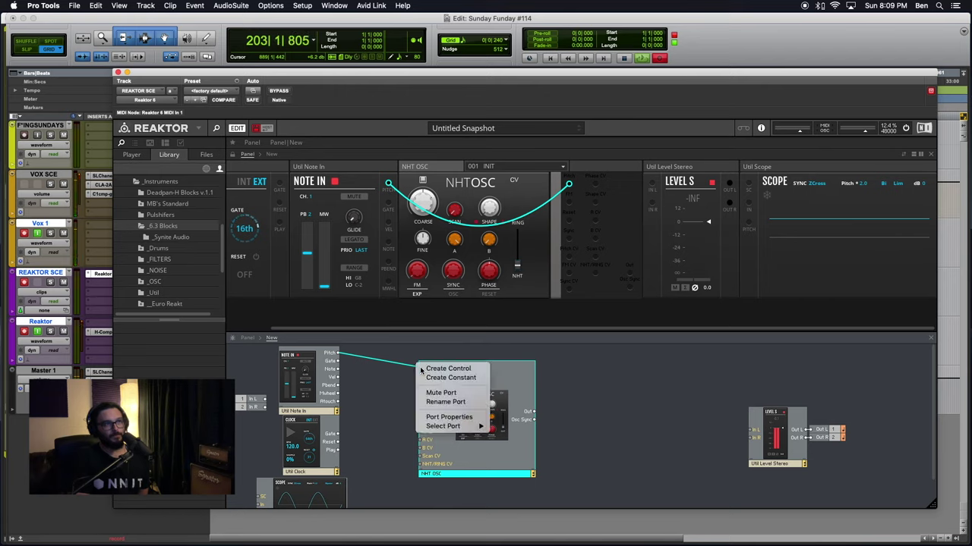
{"action": "left_click", "coordinate": [457, 416]}
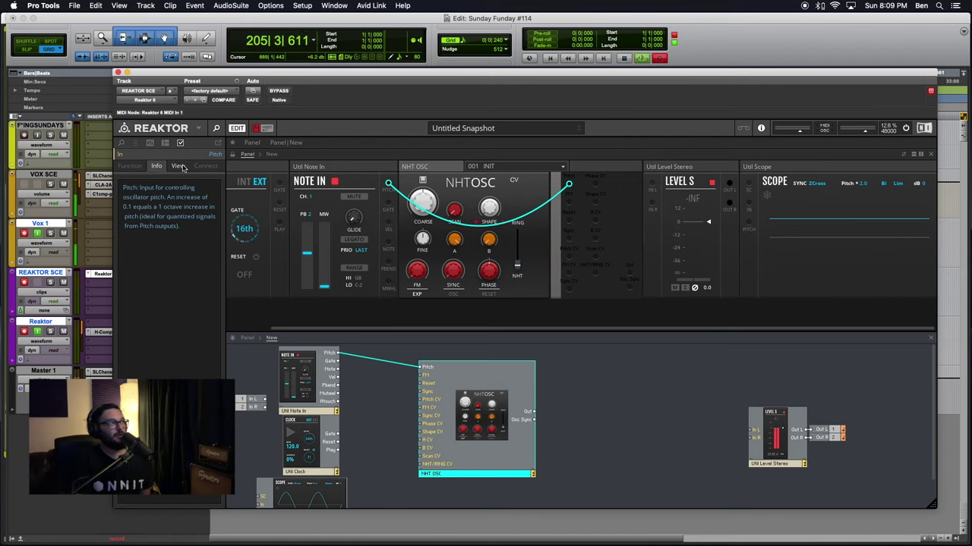
{"action": "left_click", "coordinate": [178, 166]}
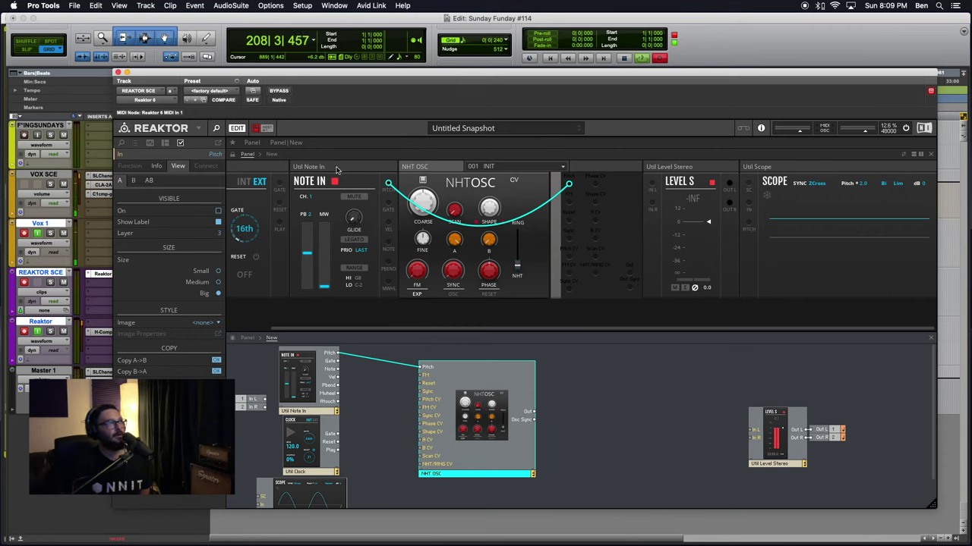
Step: Open the properties of Note In's Pitch output port and examine its visibility settings for View B
{"action": "mouse_move", "coordinate": [312, 167]}
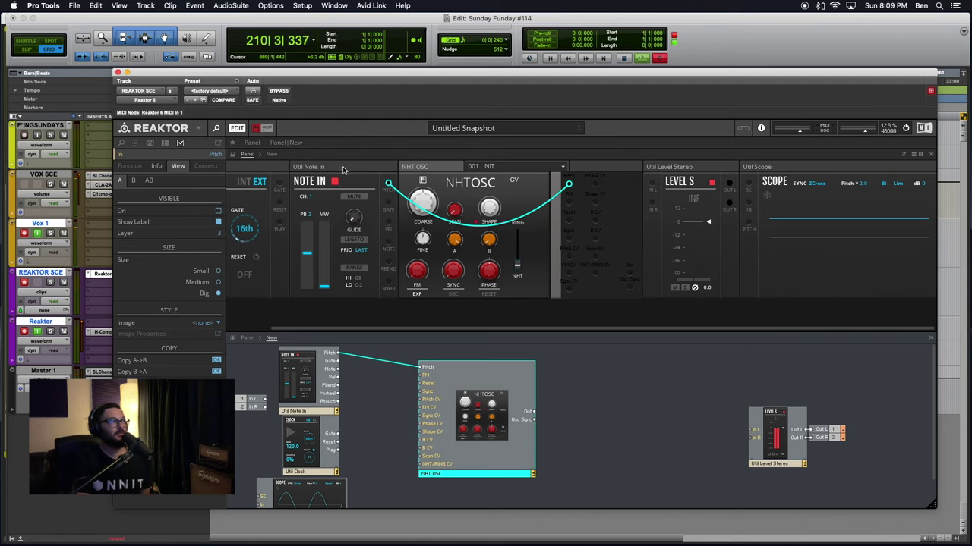
{"action": "left_click", "coordinate": [343, 170]}
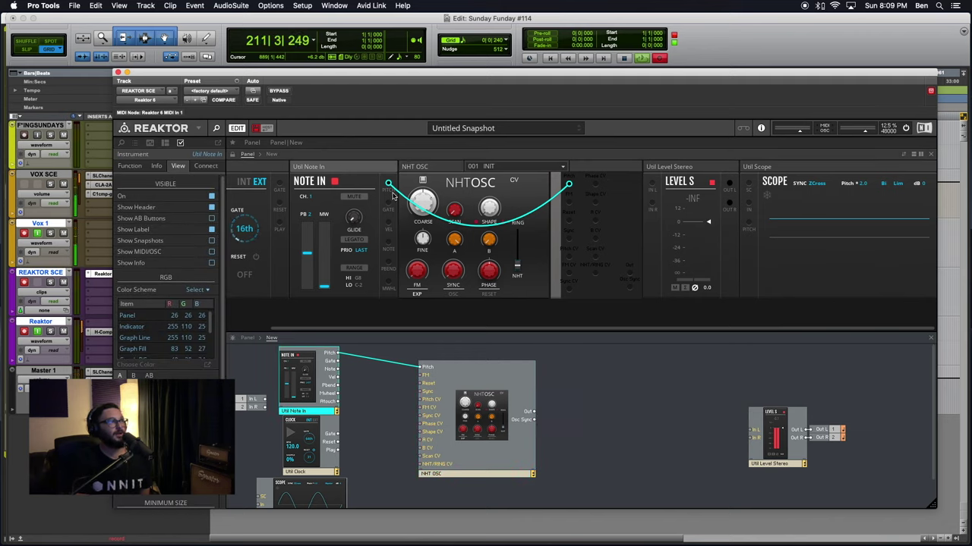
{"action": "right_click", "coordinate": [339, 356]}
{"action": "left_click", "coordinate": [368, 378]}
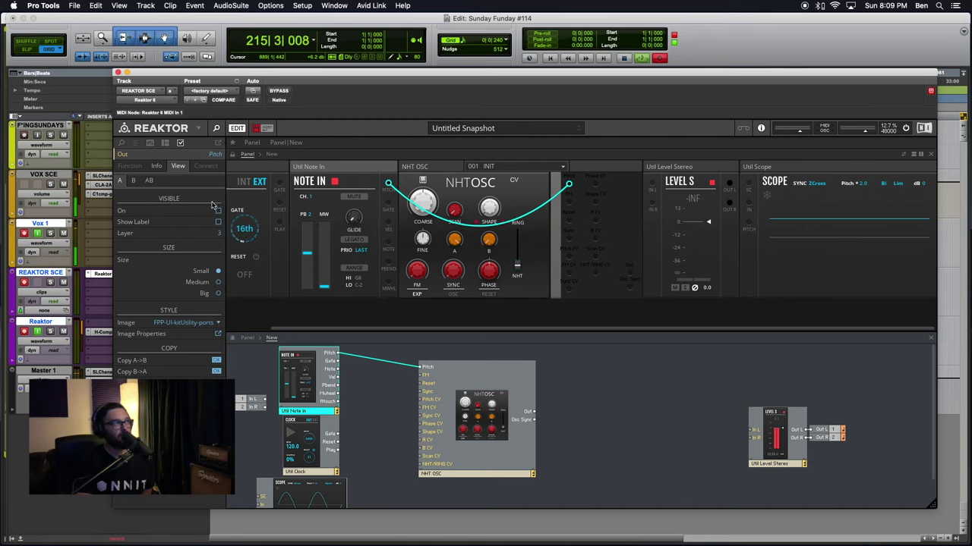
{"action": "left_click", "coordinate": [134, 181]}
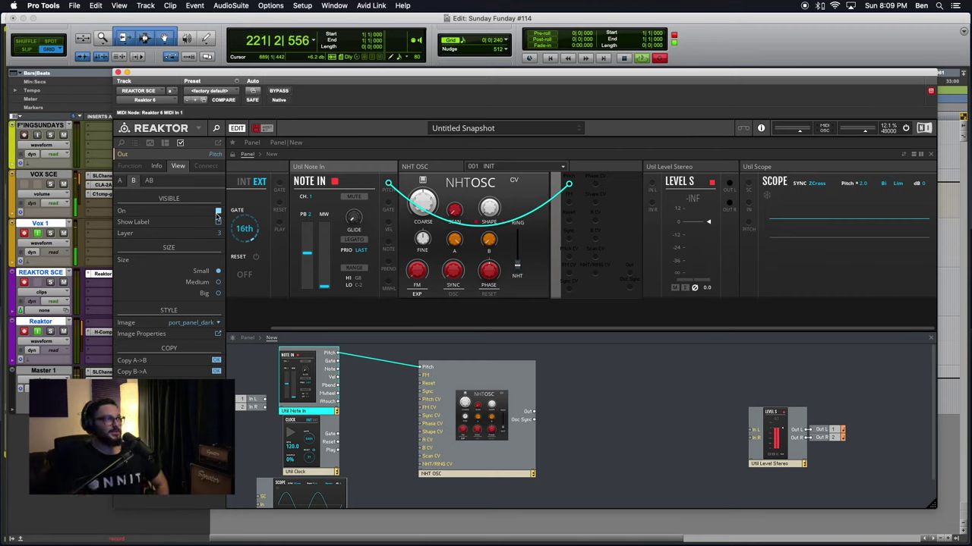
Step: Open the properties of NHT OSC's Pitch input port and examine its visibility settings for View B
{"action": "left_click", "coordinate": [447, 166]}
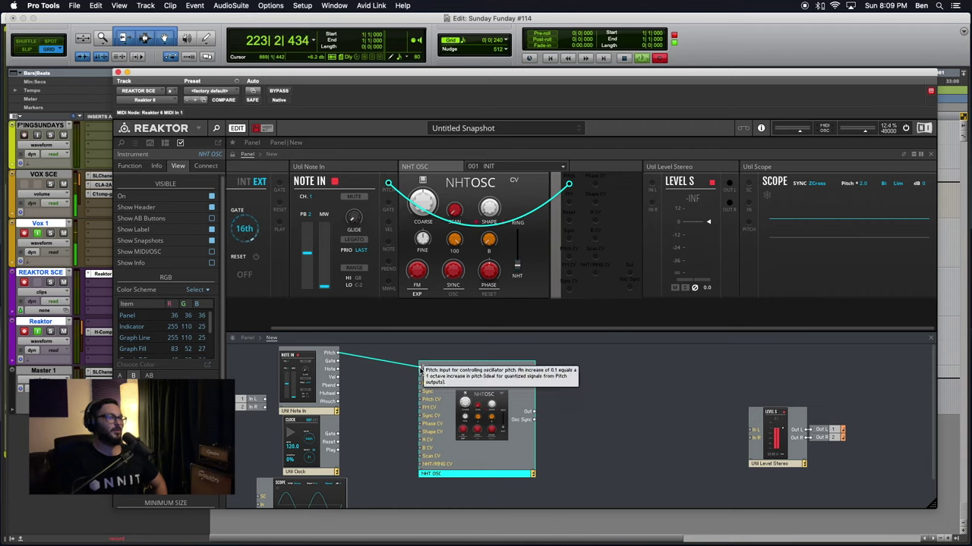
{"action": "right_click", "coordinate": [421, 370]}
{"action": "left_click", "coordinate": [449, 417]}
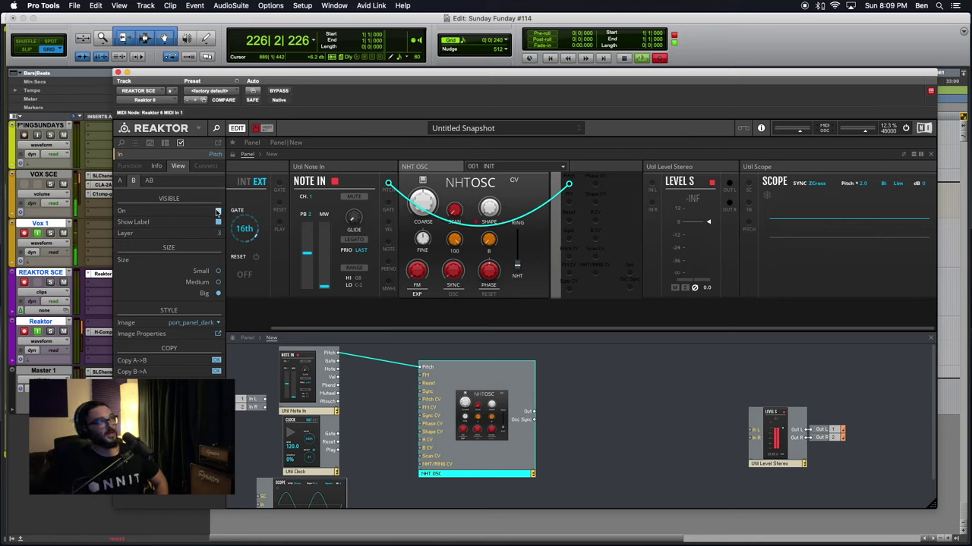
Step: Switch the NHT OSC panel back and forth between View A and View B to compare them, ending on View B
{"action": "right_click", "coordinate": [443, 168]}
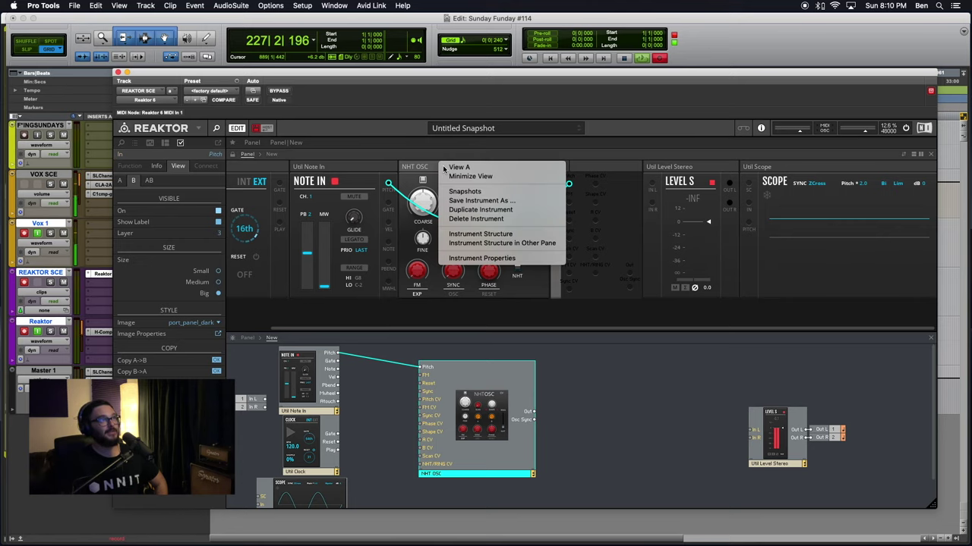
{"action": "left_click", "coordinate": [466, 173]}
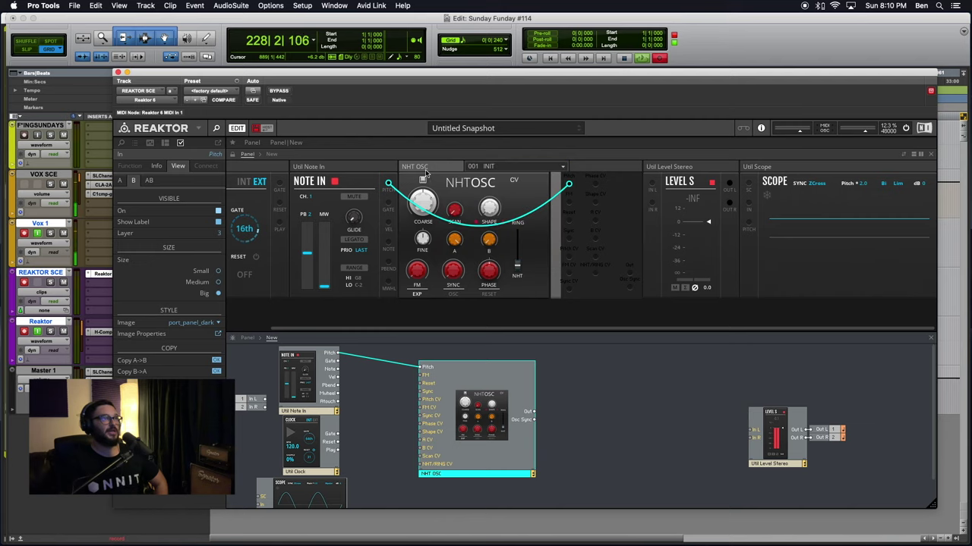
{"action": "left_click", "coordinate": [444, 168]}
{"action": "right_click", "coordinate": [445, 171]}
{"action": "left_click", "coordinate": [458, 171]}
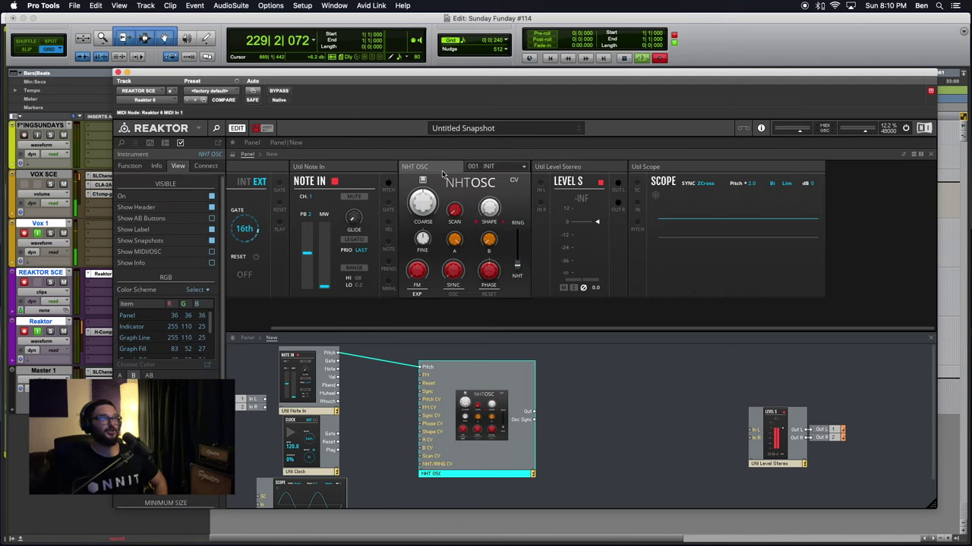
{"action": "right_click", "coordinate": [414, 166]}
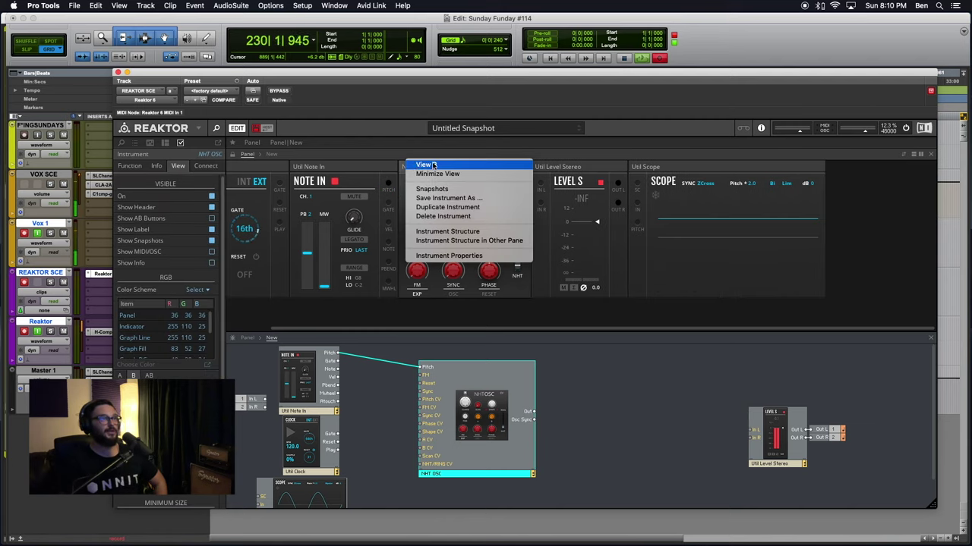
{"action": "left_click", "coordinate": [480, 163]}
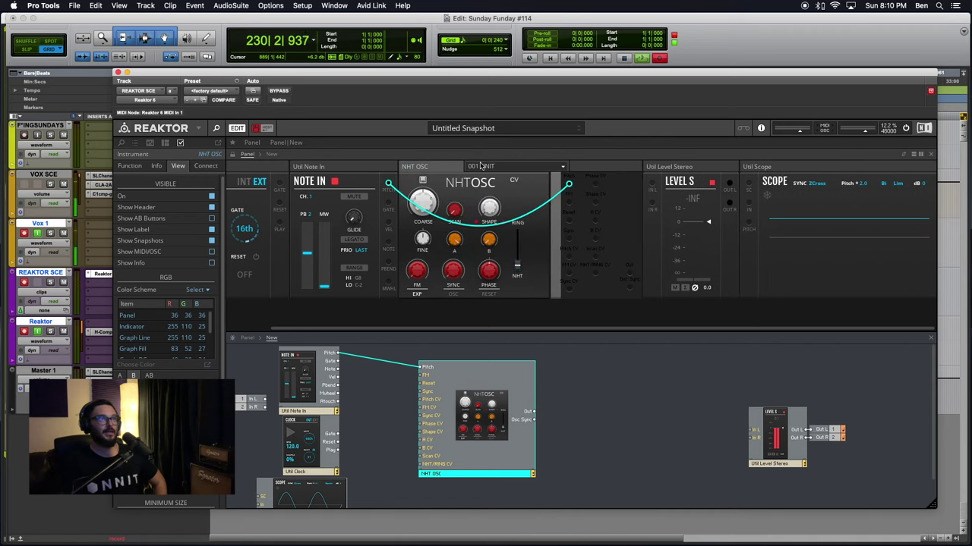
{"action": "right_click", "coordinate": [423, 166]}
{"action": "left_click", "coordinate": [427, 167]}
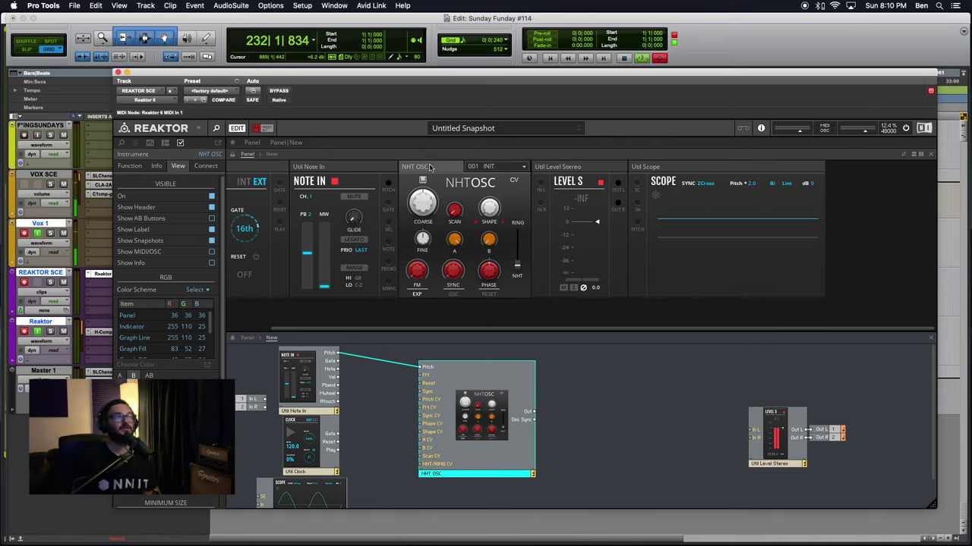
{"action": "right_click", "coordinate": [423, 167]}
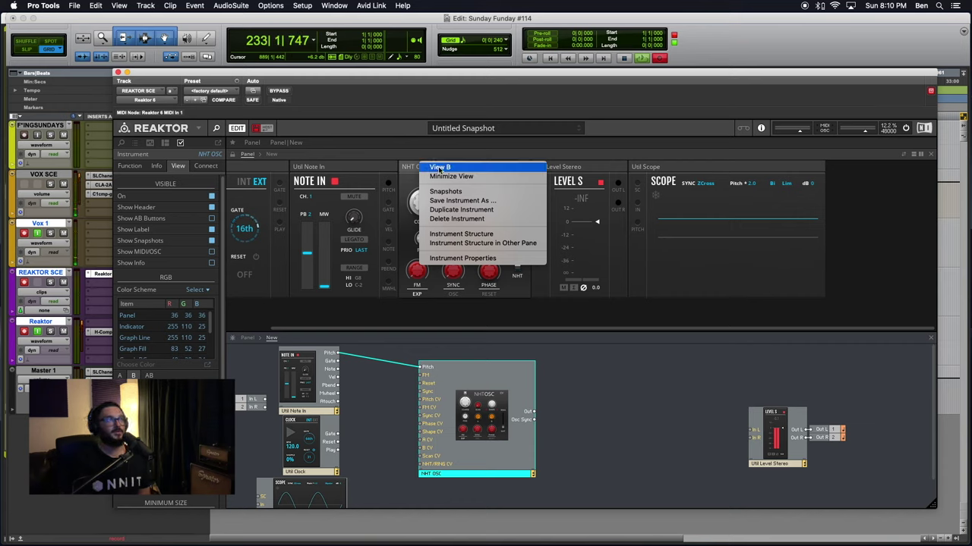
{"action": "left_click", "coordinate": [459, 167]}
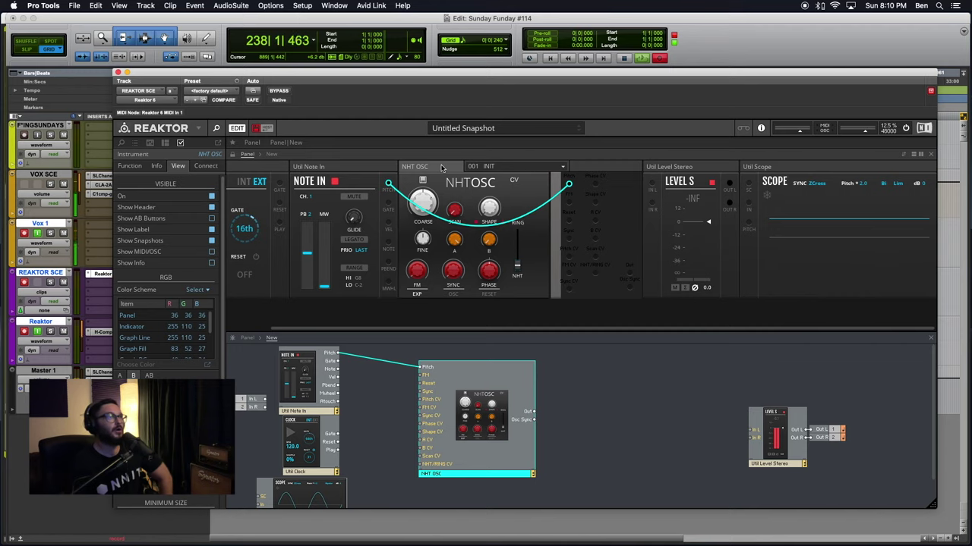
Step: Alternate the panel selection between Note In and NHT OSC to examine how the blocks and their shared pitch cable are highlighted
{"action": "left_click", "coordinate": [367, 167]}
{"action": "left_click", "coordinate": [429, 170]}
{"action": "left_click", "coordinate": [356, 168]}
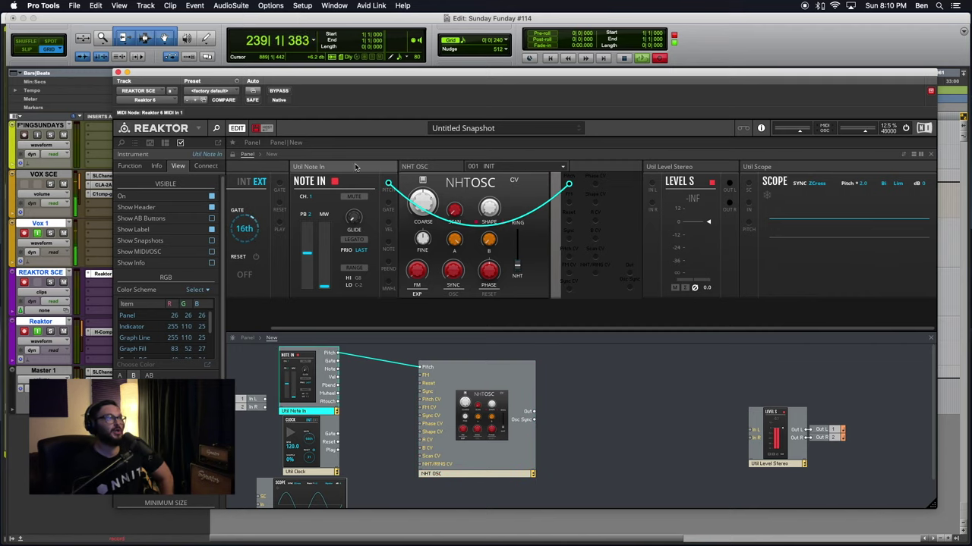
{"action": "left_click", "coordinate": [431, 170]}
{"action": "left_click", "coordinate": [347, 174]}
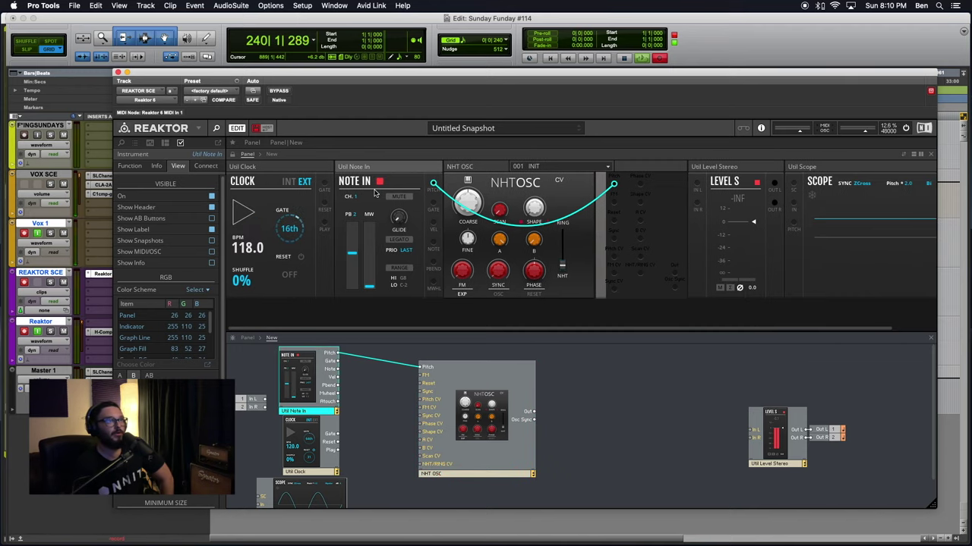
{"action": "left_click", "coordinate": [419, 169]}
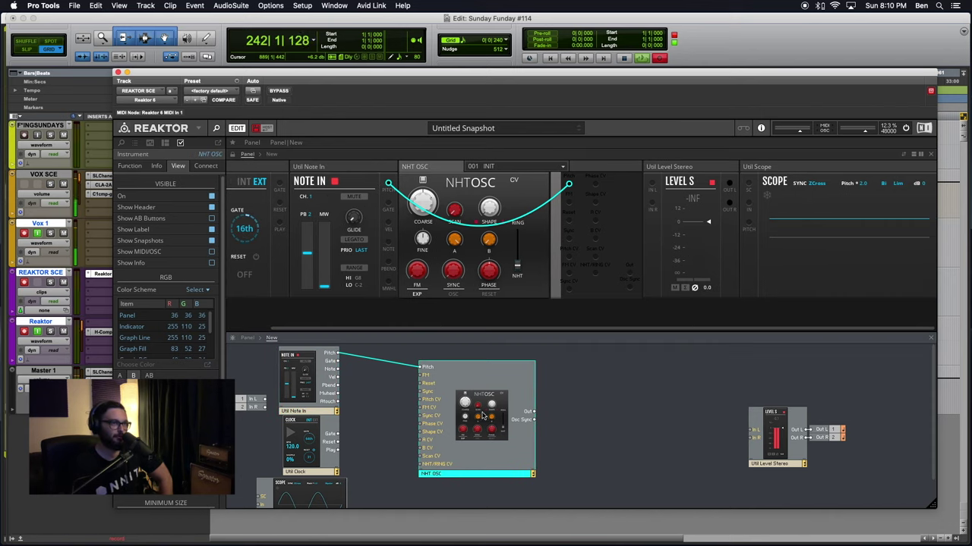
Step: Move NHT OSC slightly up and closer to Note In in the structure, and leave NHT OSC selected
{"action": "left_click_drag", "start_coordinate": [483, 420], "coordinate": [470, 412]}
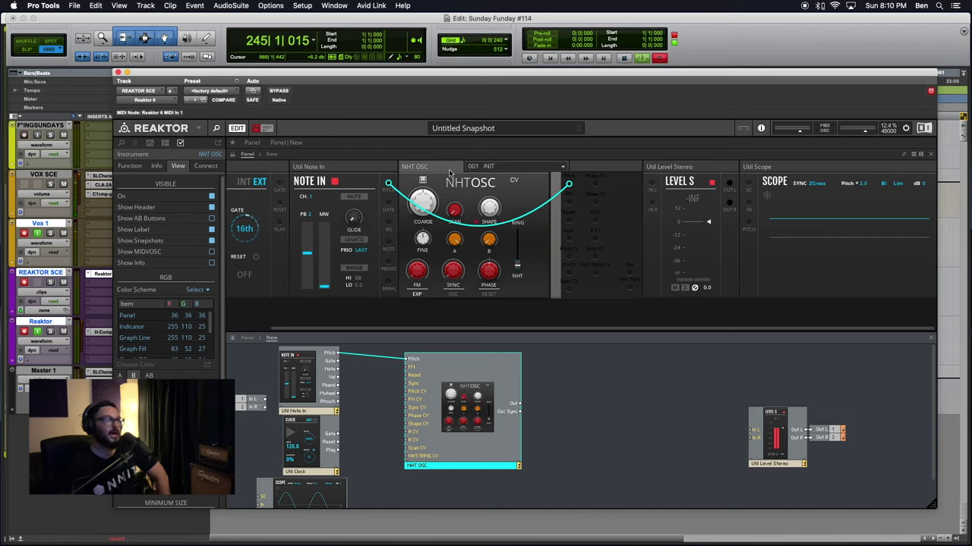
{"action": "left_click", "coordinate": [374, 165]}
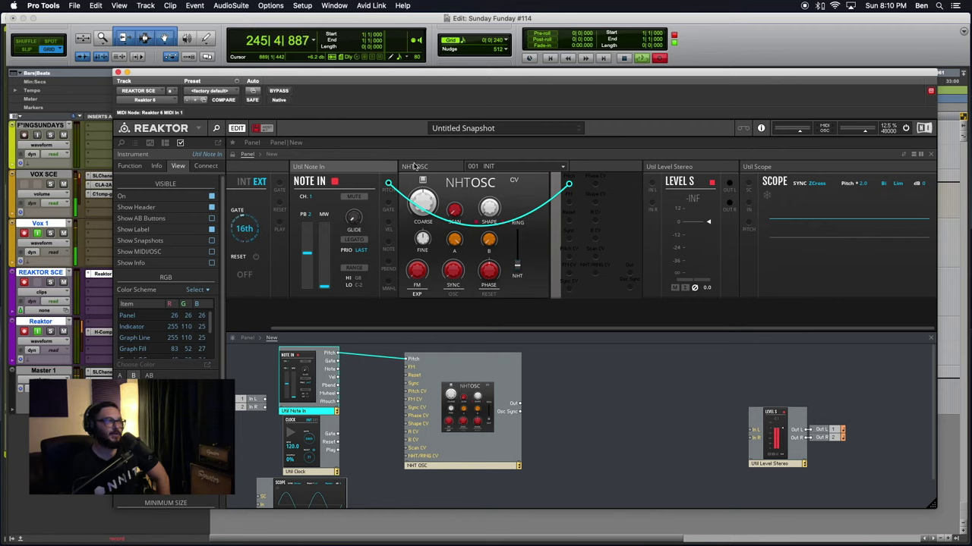
{"action": "mouse_move", "coordinate": [414, 163]}
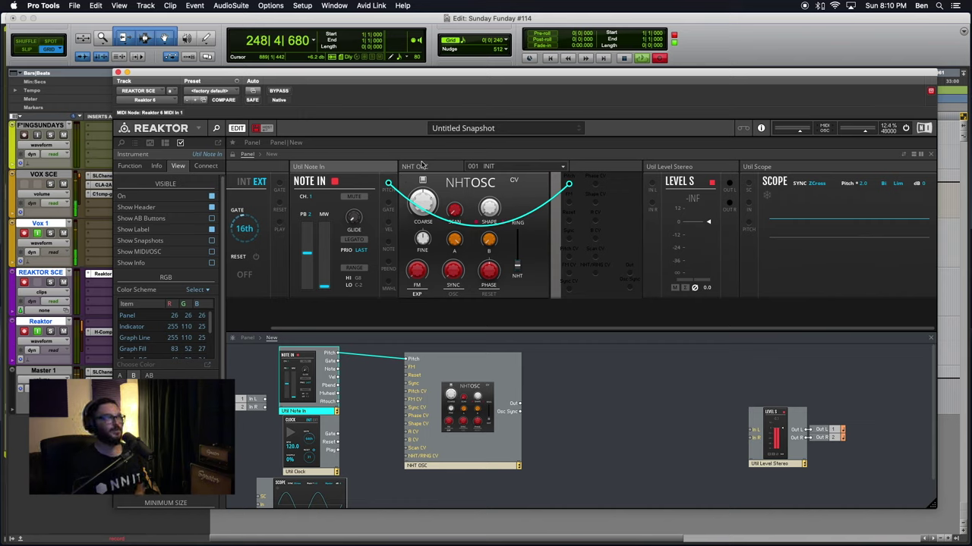
{"action": "left_click", "coordinate": [423, 165]}
Step: Open the user library browser and show the contents of the _Synite Audio folder under _6.3 Blocks
{"action": "left_click", "coordinate": [121, 143]}
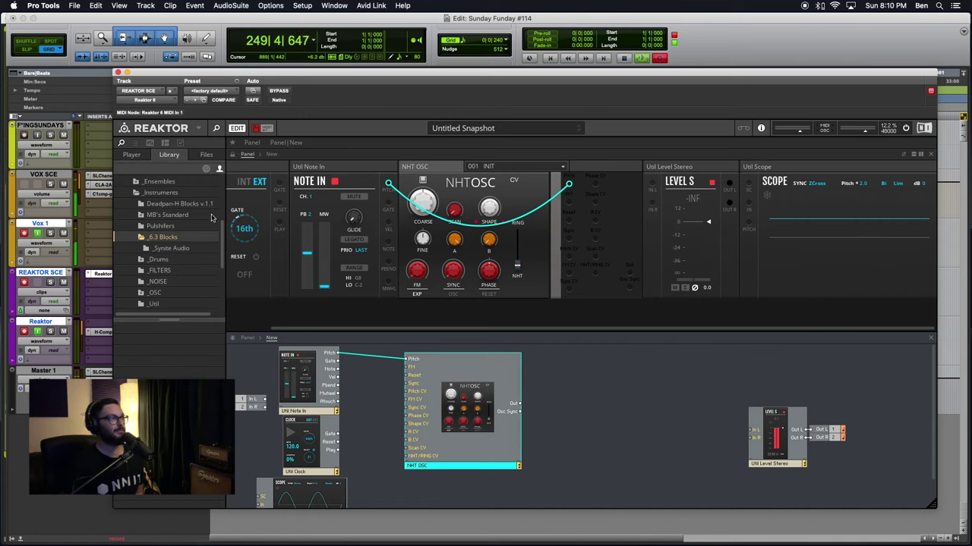
{"action": "scroll", "coordinate": [150, 261], "scroll_direction": "down", "scroll_amount": 3}
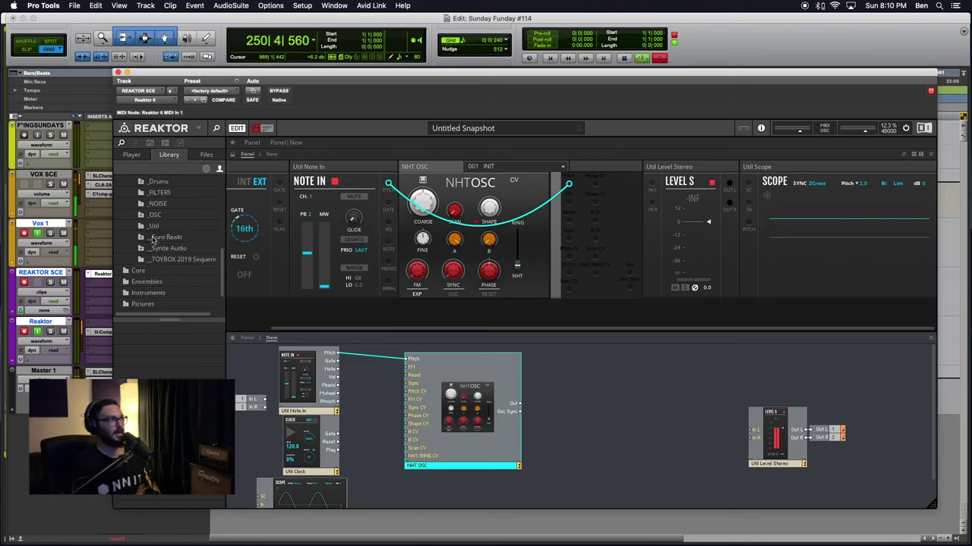
{"action": "left_click", "coordinate": [163, 216]}
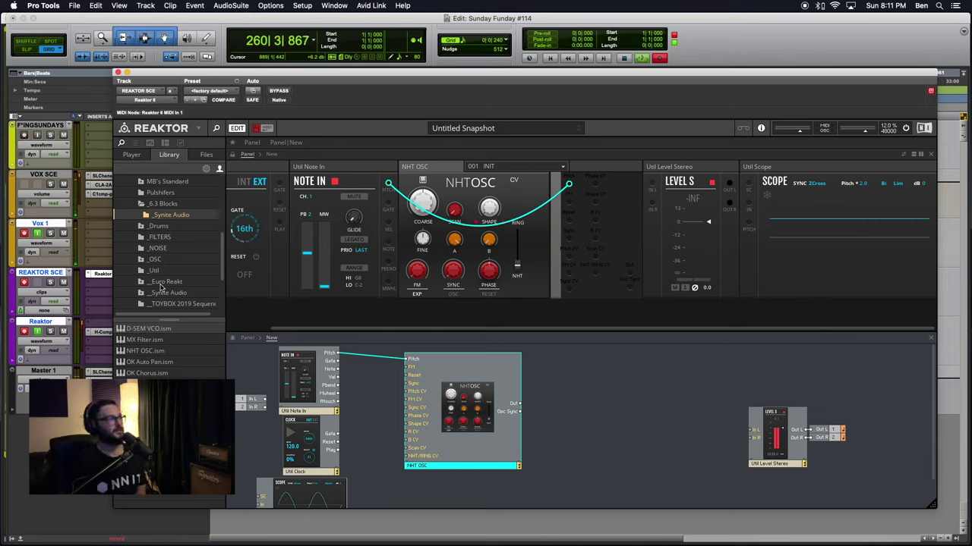
Step: Add the MiniVerb block from the library's __Synite Audio _EFX folder to the structure, between NHT OSC and Level Stereo
{"action": "left_click", "coordinate": [147, 293]}
{"action": "scroll", "coordinate": [181, 259], "scroll_direction": "down", "scroll_amount": 3}
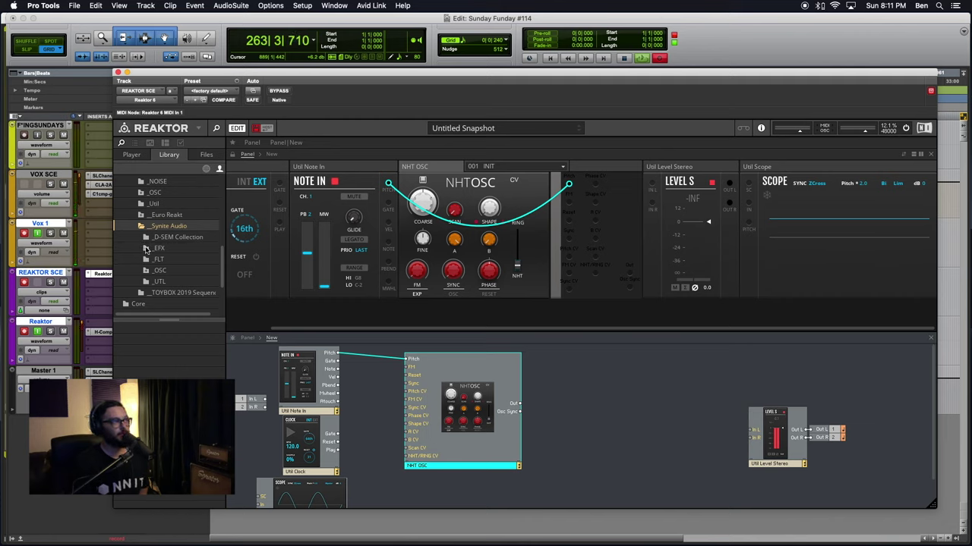
{"action": "left_click", "coordinate": [147, 250]}
{"action": "left_click", "coordinate": [147, 250]}
{"action": "scroll", "coordinate": [144, 228], "scroll_direction": "down", "scroll_amount": 2}
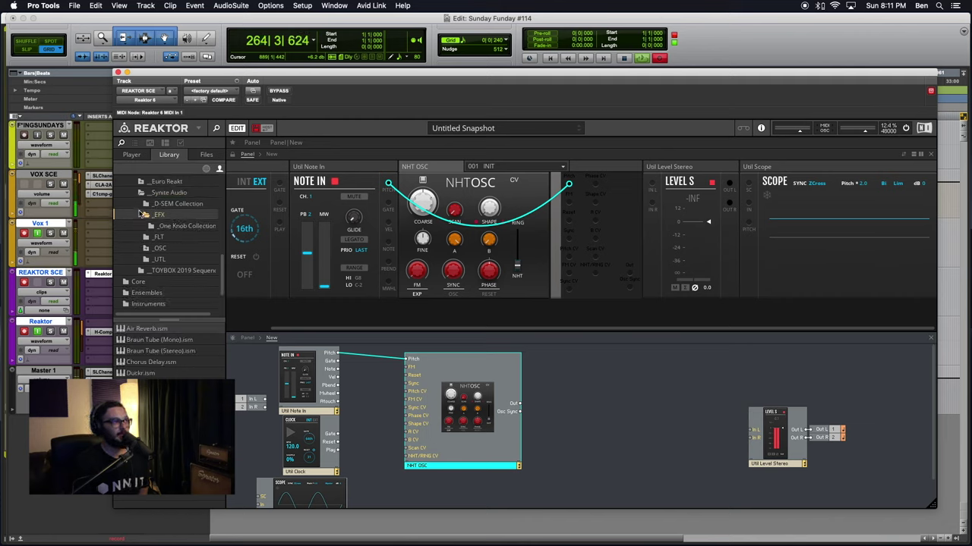
{"action": "scroll", "coordinate": [143, 215], "scroll_direction": "up", "scroll_amount": 1}
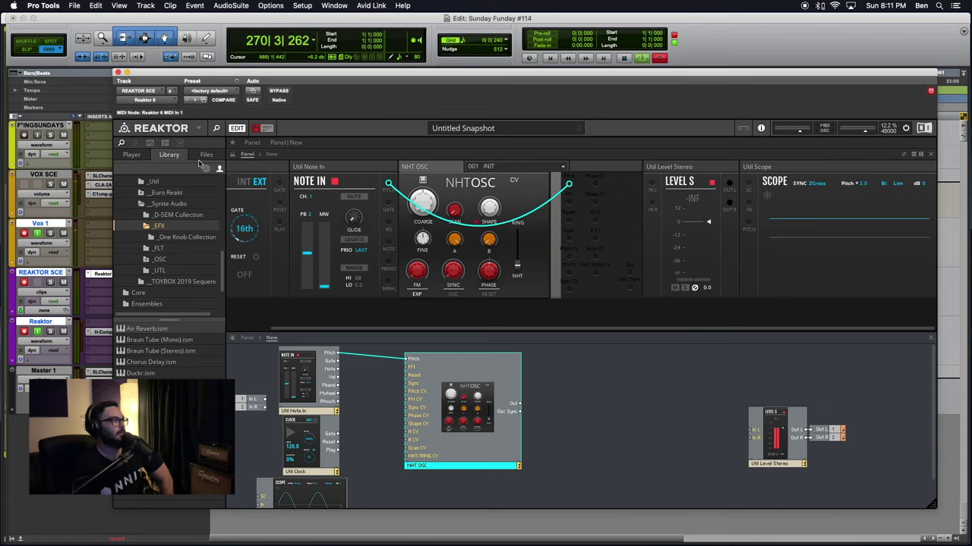
{"action": "left_click", "coordinate": [158, 226]}
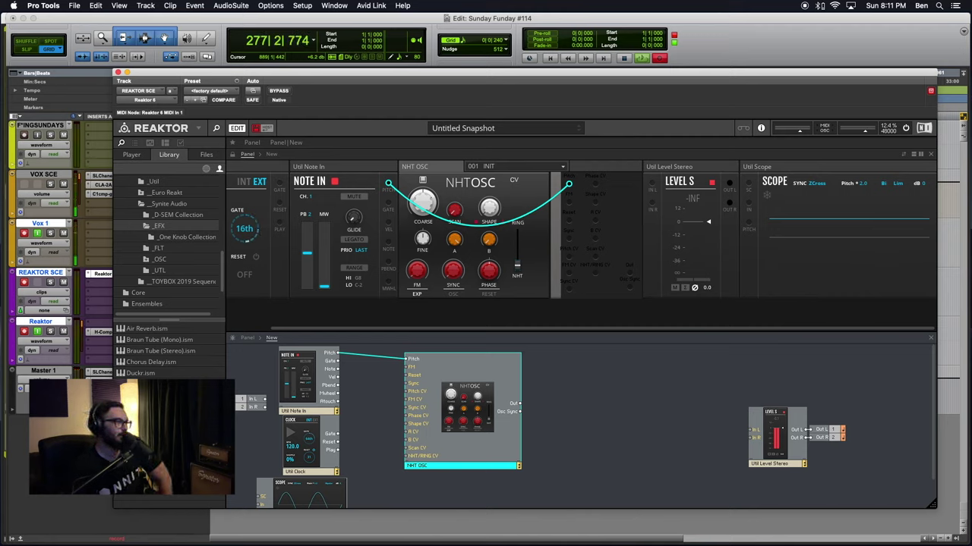
{"action": "left_click_drag", "start_coordinate": [144, 351], "coordinate": [569, 392]}
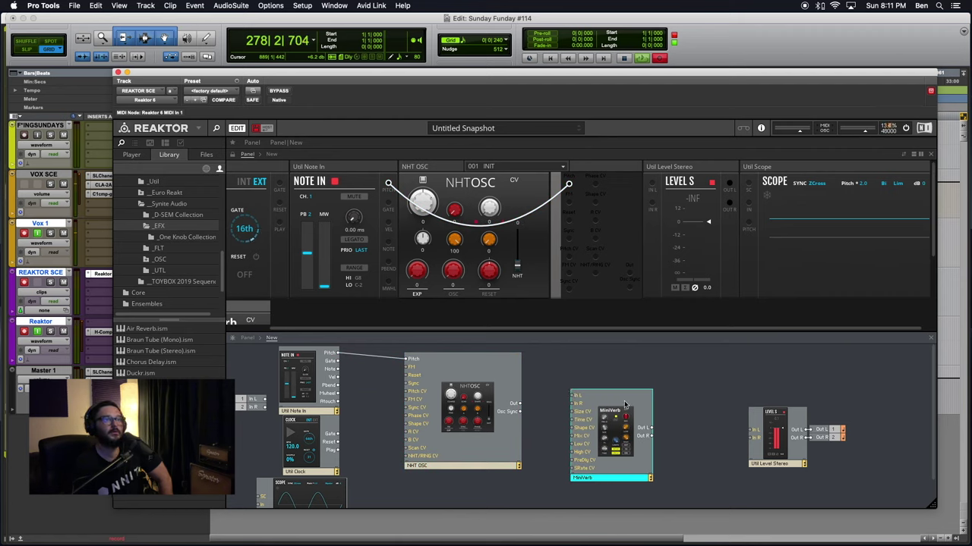
Step: Place the MiniVerb panel between NHT OSC and Util Level Stereo in the panel view
{"action": "left_click_drag", "start_coordinate": [241, 317], "coordinate": [662, 173]}
{"action": "scroll", "coordinate": [660, 205], "scroll_direction": "right", "scroll_amount": 2}
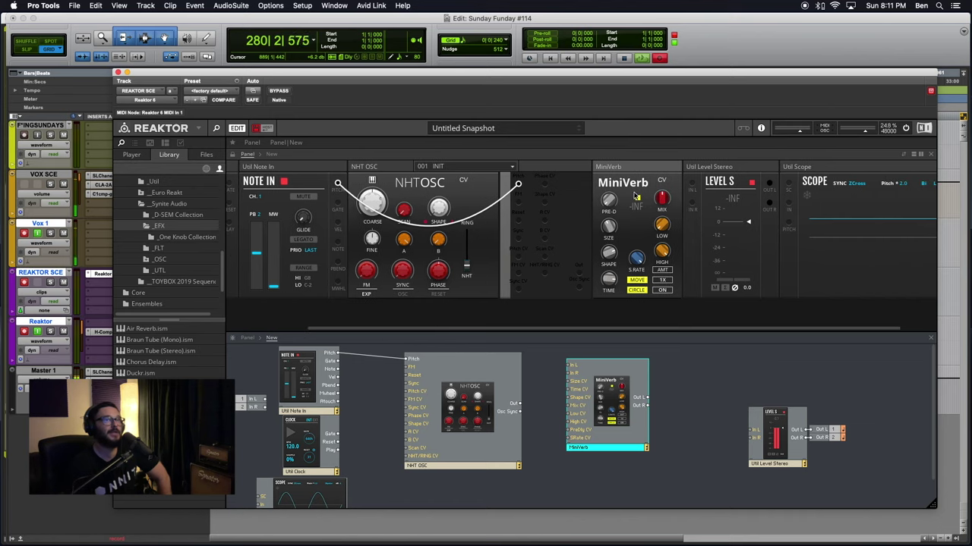
{"action": "scroll", "coordinate": [684, 168], "scroll_direction": "right", "scroll_amount": 2}
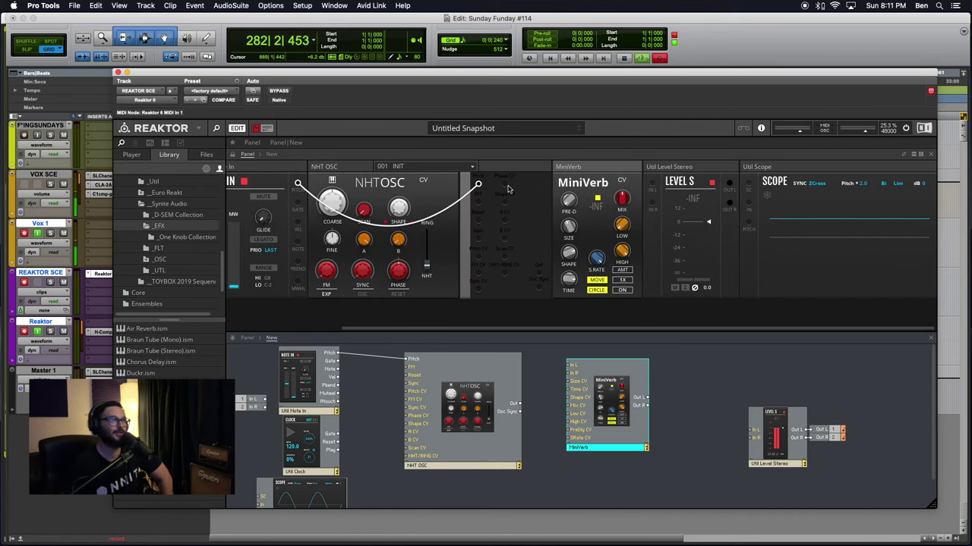
Step: Examine NHT OSC's front-panel ports, and briefly highlight the pitch cable from Note In in the structure
{"action": "left_click_drag", "start_coordinate": [504, 184], "coordinate": [478, 204]}
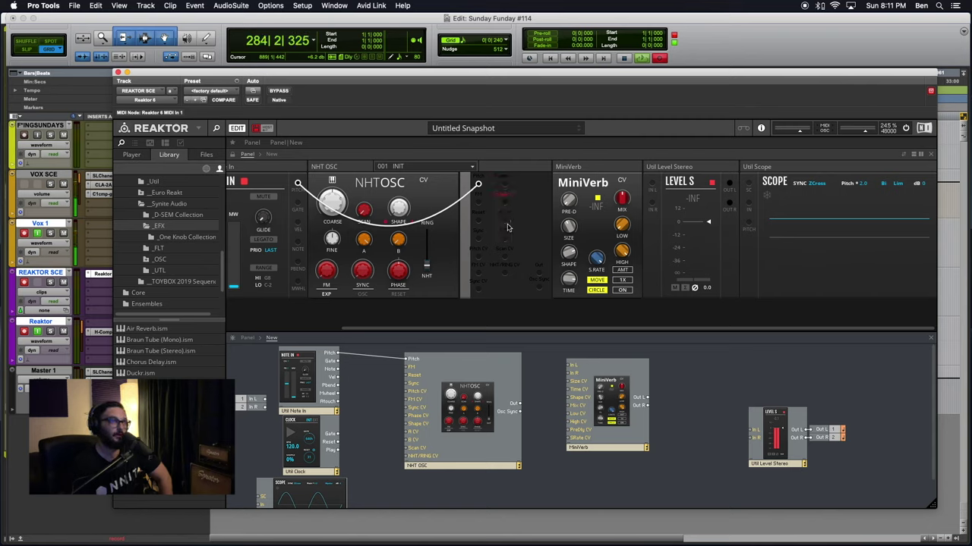
{"action": "left_click", "coordinate": [375, 357]}
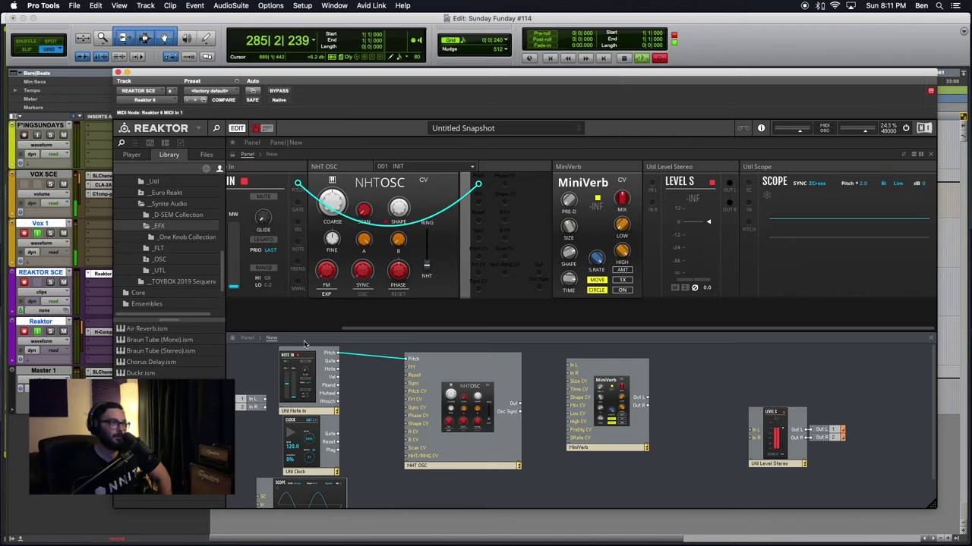
{"action": "left_click", "coordinate": [350, 426]}
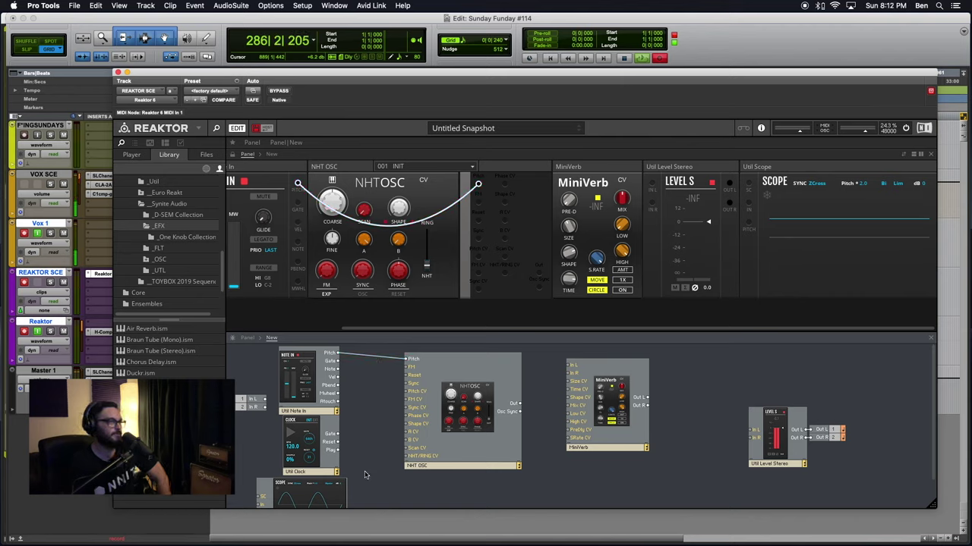
Step: Move NHT OSC closer to Note In, and MiniVerb slightly closer to NHT OSC in the structure
{"action": "left_click_drag", "start_coordinate": [471, 404], "coordinate": [442, 401]}
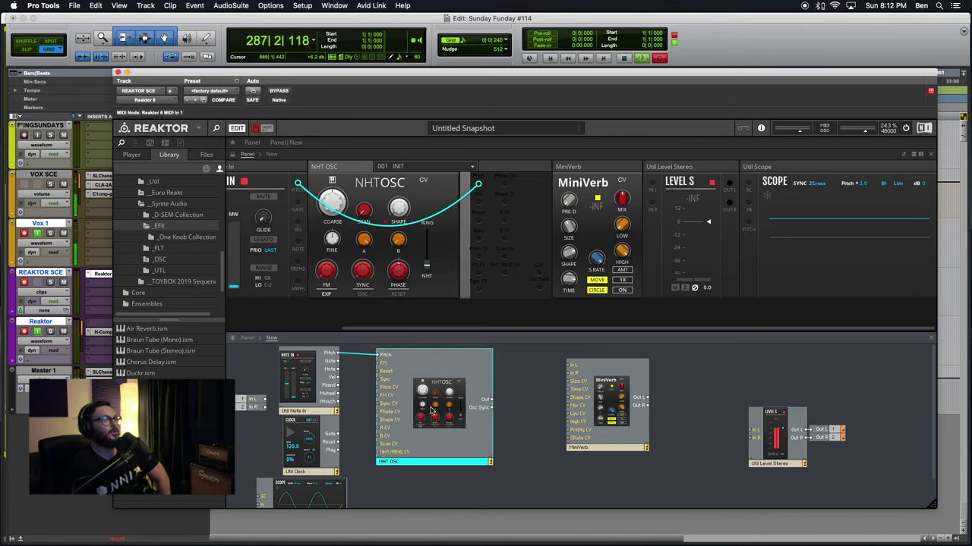
{"action": "left_click", "coordinate": [599, 402]}
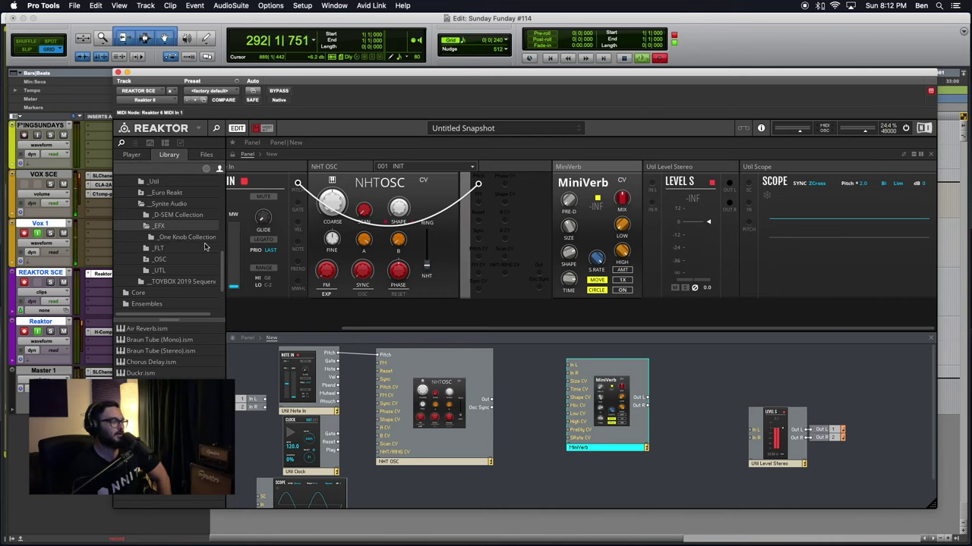
{"action": "right_click", "coordinate": [568, 369]}
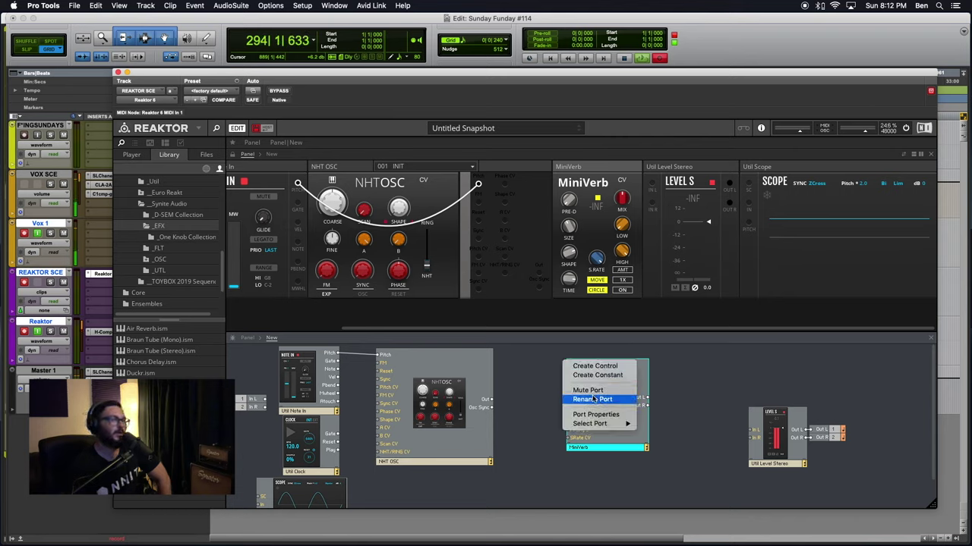
{"action": "left_click", "coordinate": [534, 387]}
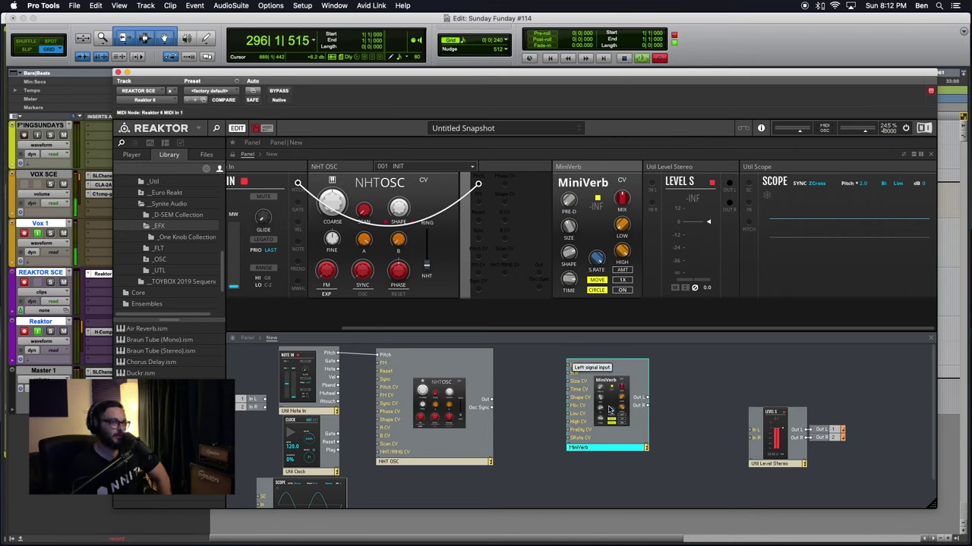
{"action": "left_click_drag", "start_coordinate": [611, 408], "coordinate": [597, 411]}
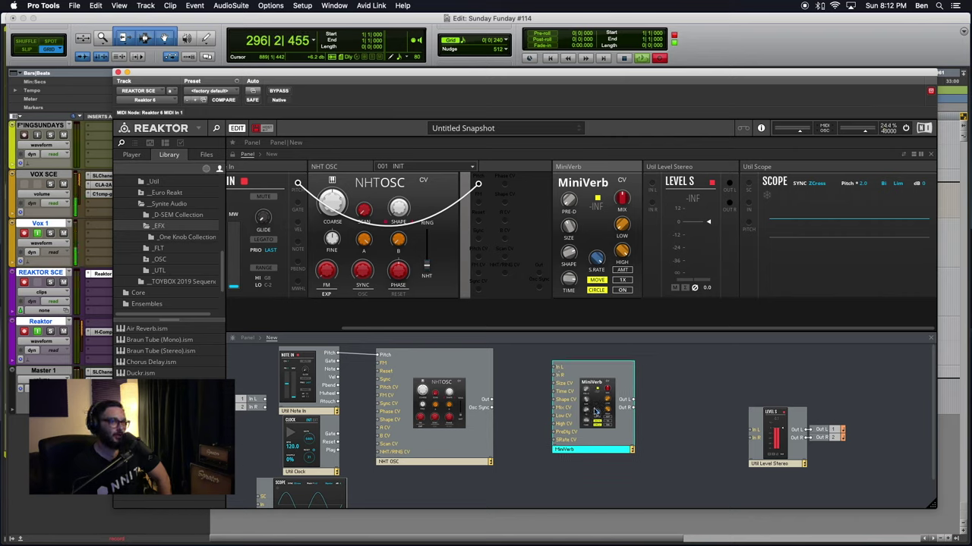
{"action": "right_click", "coordinate": [555, 370]}
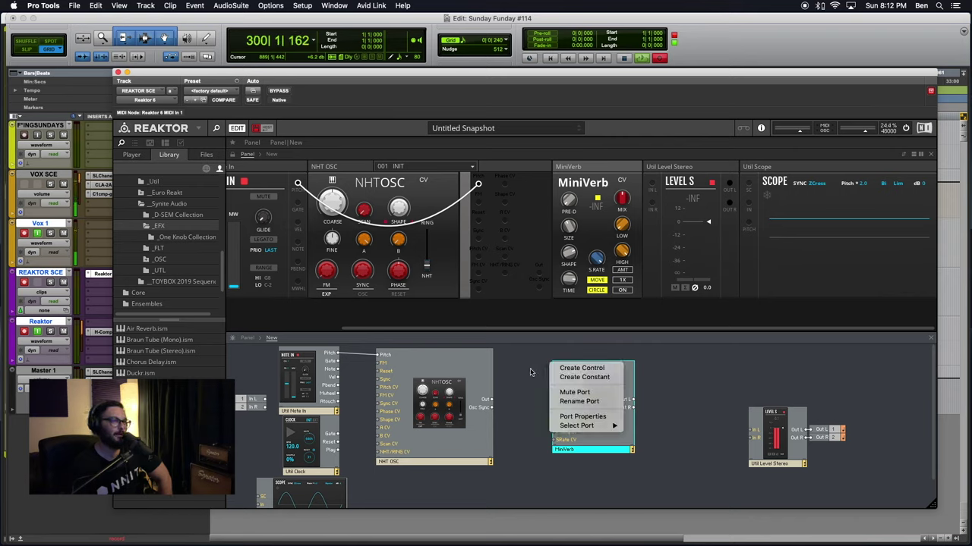
{"action": "key", "text": "Escape"}
{"action": "right_click", "coordinate": [560, 370]}
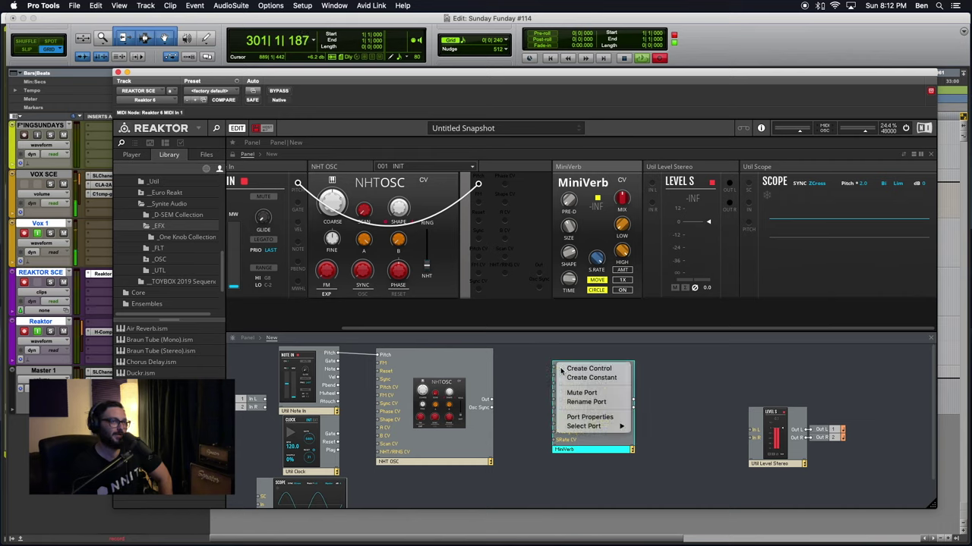
{"action": "key", "text": "Escape"}
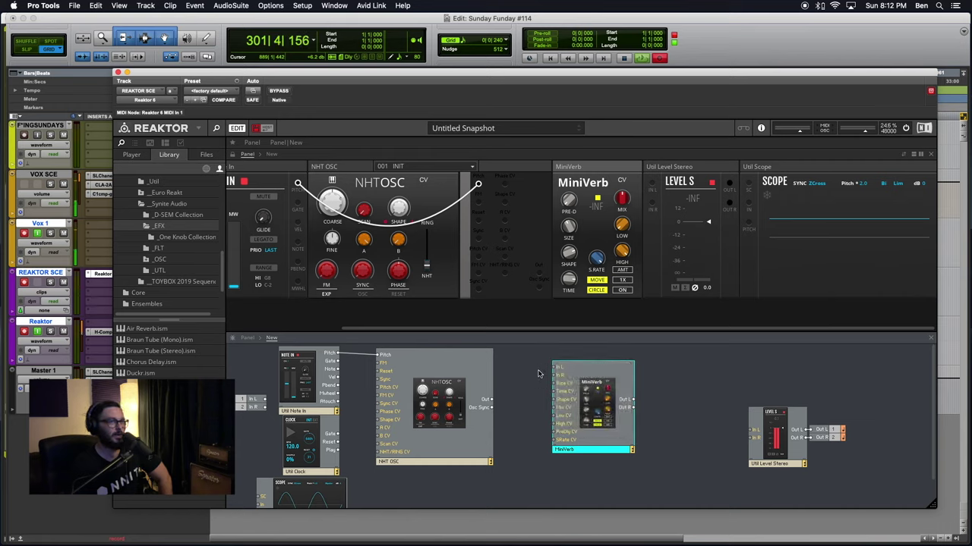
{"action": "right_click", "coordinate": [577, 369]}
{"action": "key", "text": "Escape"}
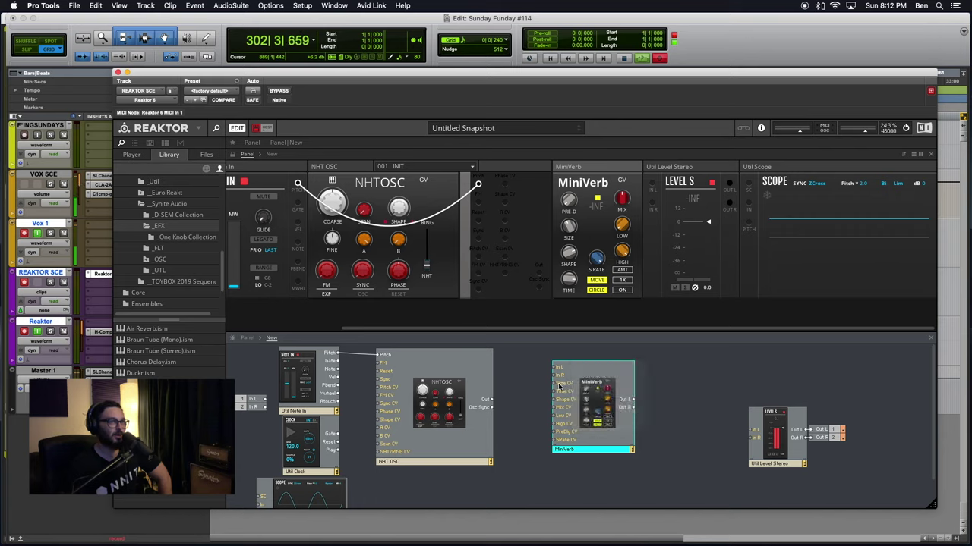
{"action": "right_click", "coordinate": [605, 375]}
{"action": "left_click", "coordinate": [584, 374]}
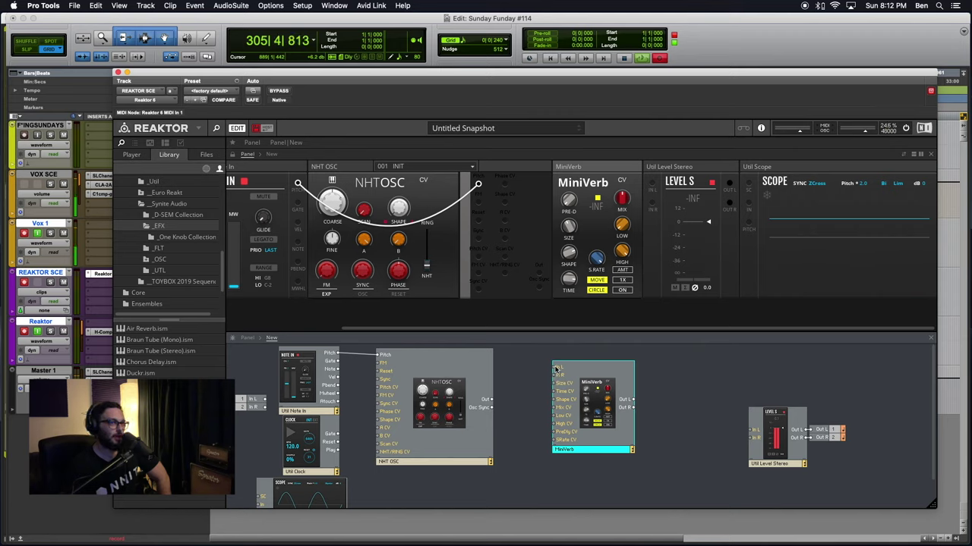
Step: Open the port properties of MiniVerb's In L input and show its View B settings
{"action": "right_click", "coordinate": [555, 370]}
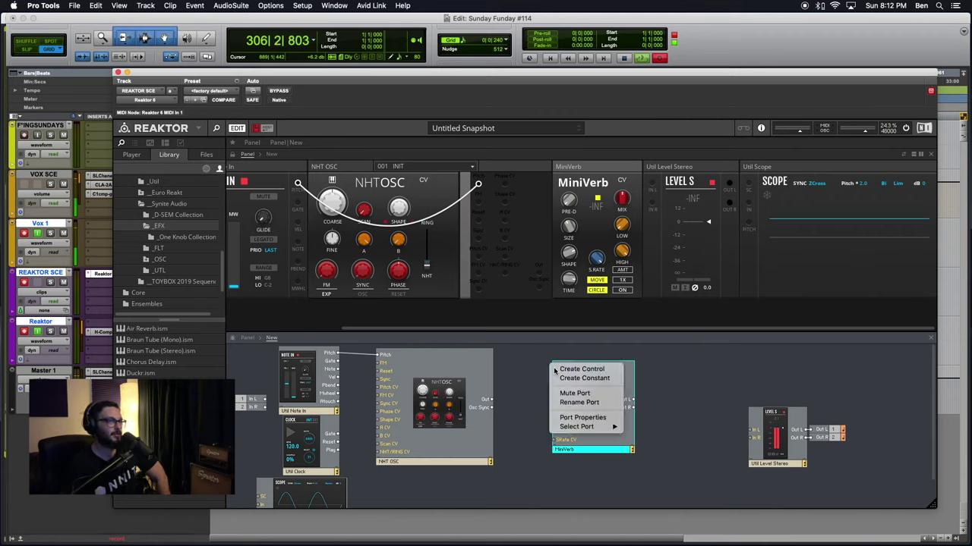
{"action": "left_click", "coordinate": [579, 419]}
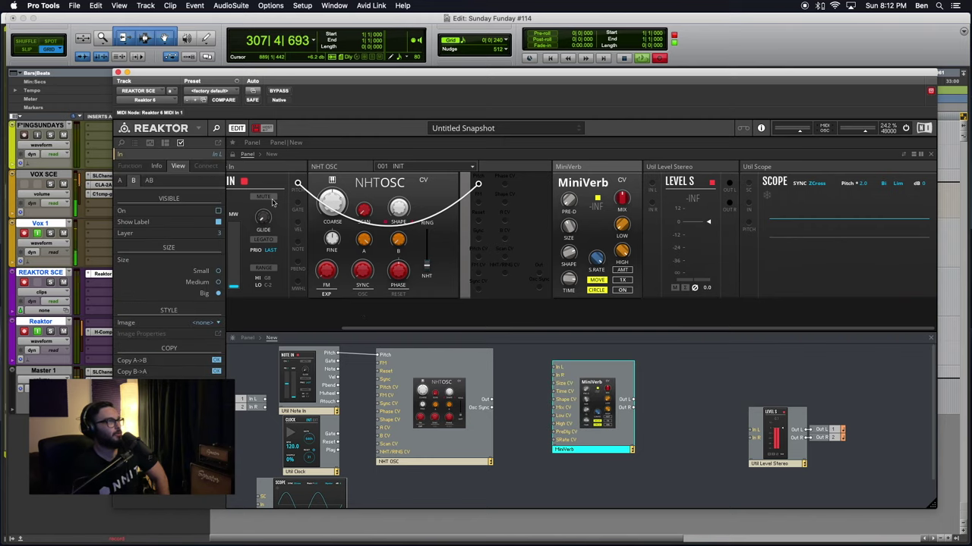
{"action": "left_click", "coordinate": [132, 181]}
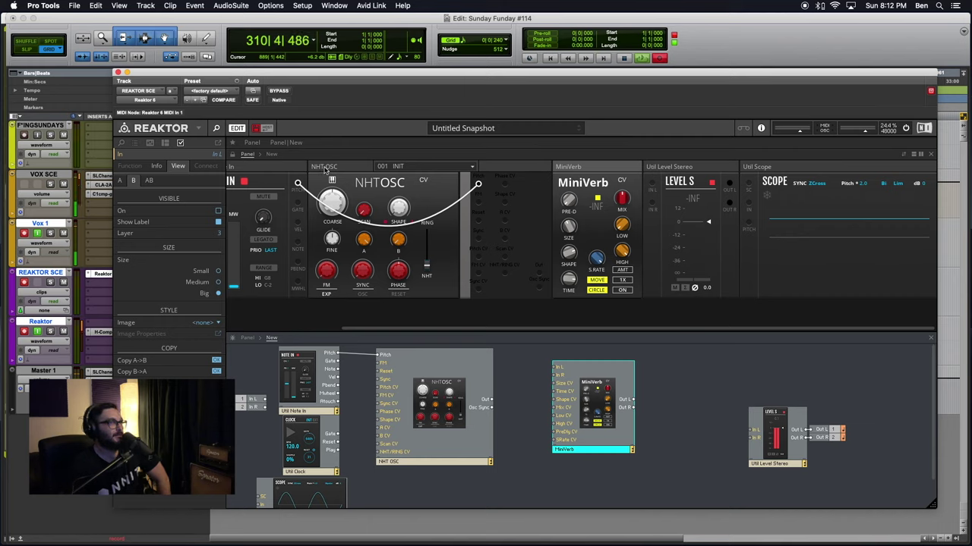
Step: Switch the Util Note In panel to View A and back to View B to compare its port display
{"action": "left_click", "coordinate": [327, 168]}
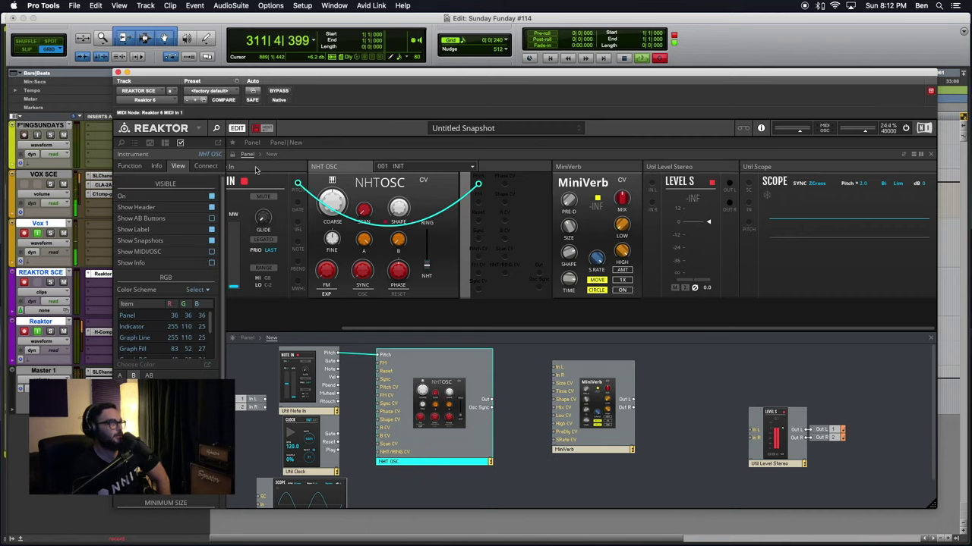
{"action": "left_click", "coordinate": [259, 167]}
{"action": "right_click", "coordinate": [252, 167]}
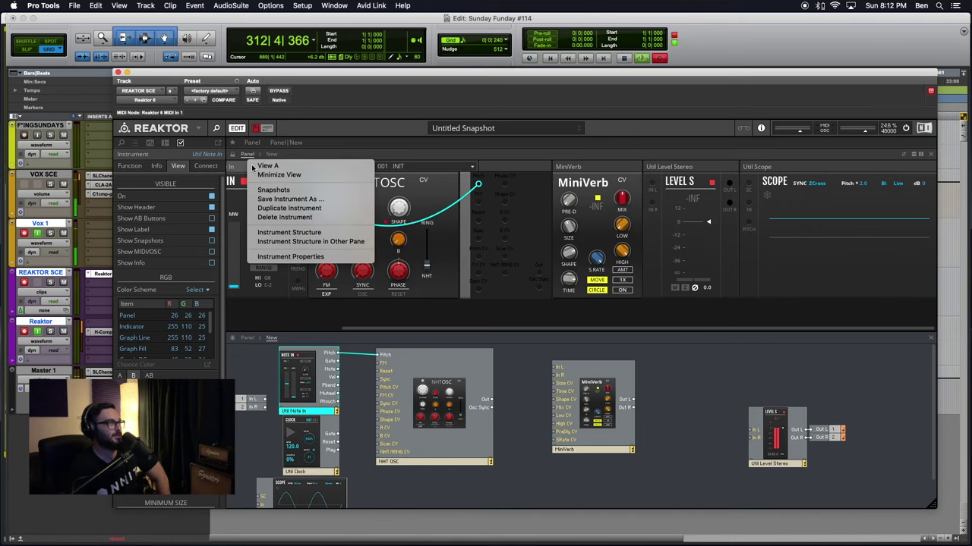
{"action": "left_click", "coordinate": [266, 162]}
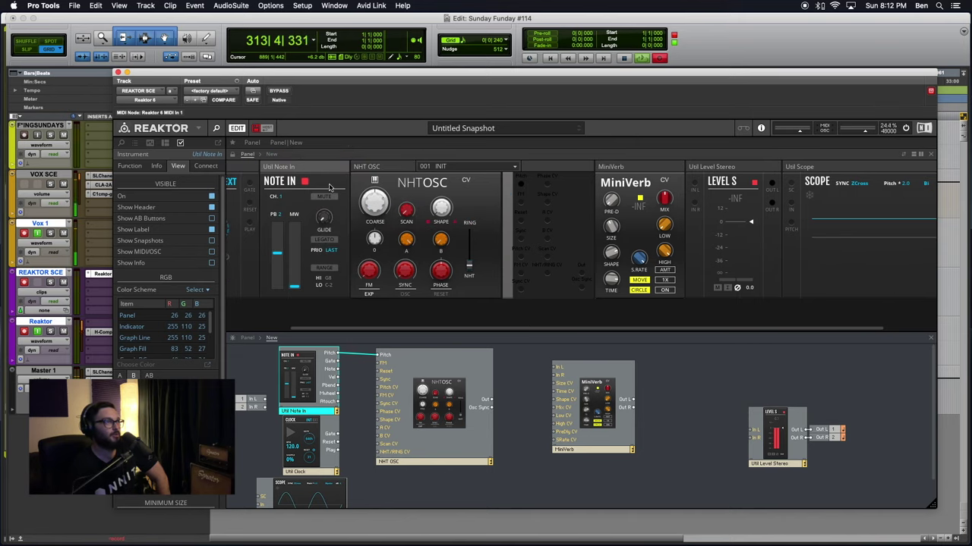
{"action": "right_click", "coordinate": [317, 164]}
{"action": "left_click", "coordinate": [333, 165]}
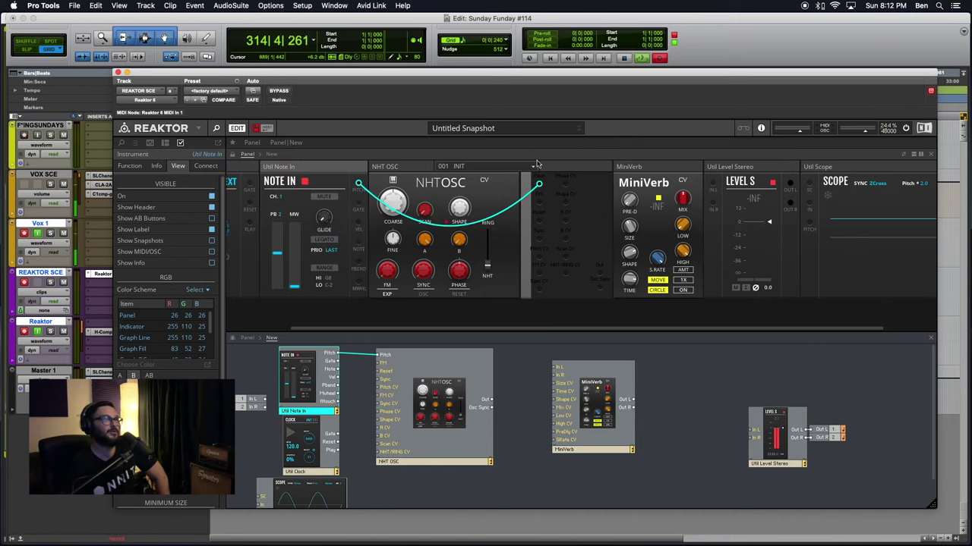
Step: Switch the NHT OSC panel to View A and back to View B to compare its port display
{"action": "left_click", "coordinate": [557, 167]}
{"action": "right_click", "coordinate": [401, 169]}
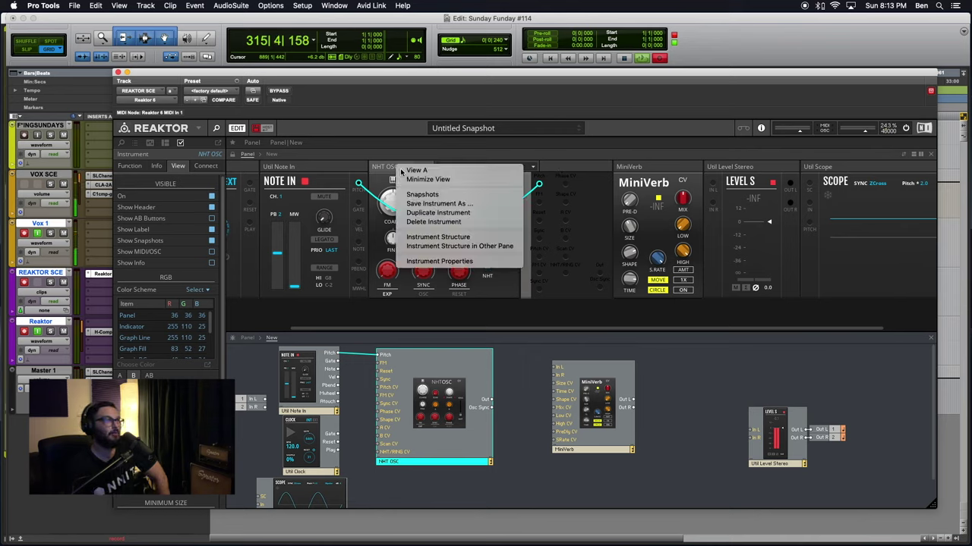
{"action": "left_click", "coordinate": [424, 171]}
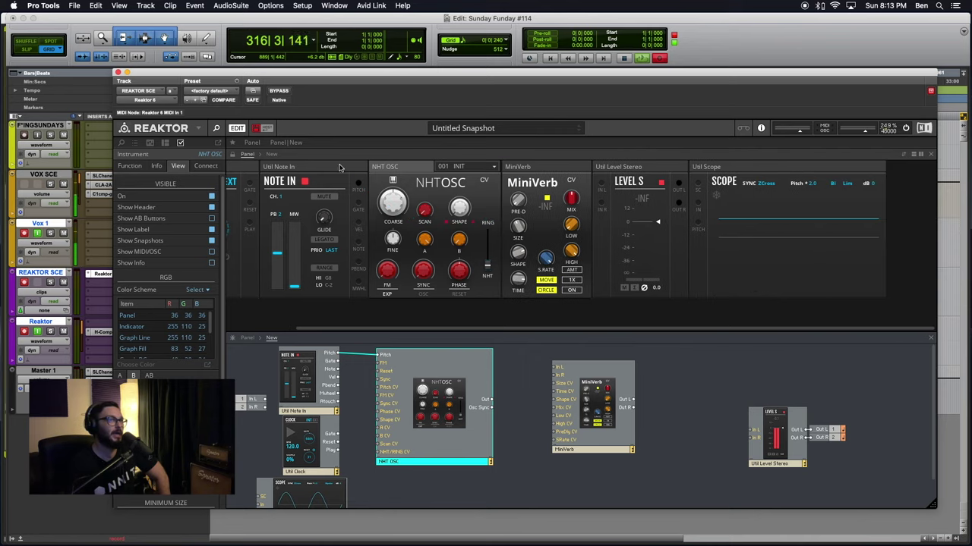
{"action": "right_click", "coordinate": [418, 167]}
{"action": "left_click", "coordinate": [435, 172]}
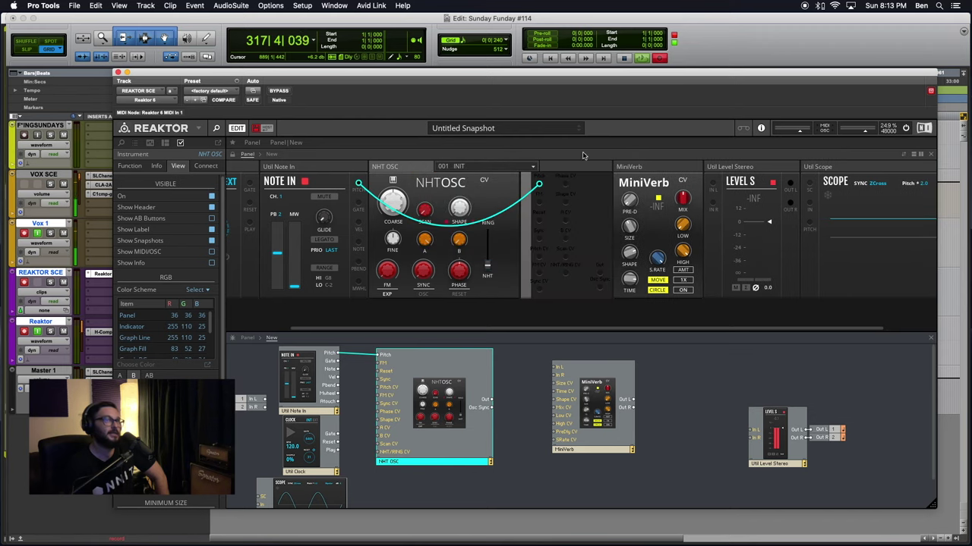
Step: Reopen the port properties of MiniVerb's In L input and show its visibility settings for View B
{"action": "left_click", "coordinate": [638, 168]}
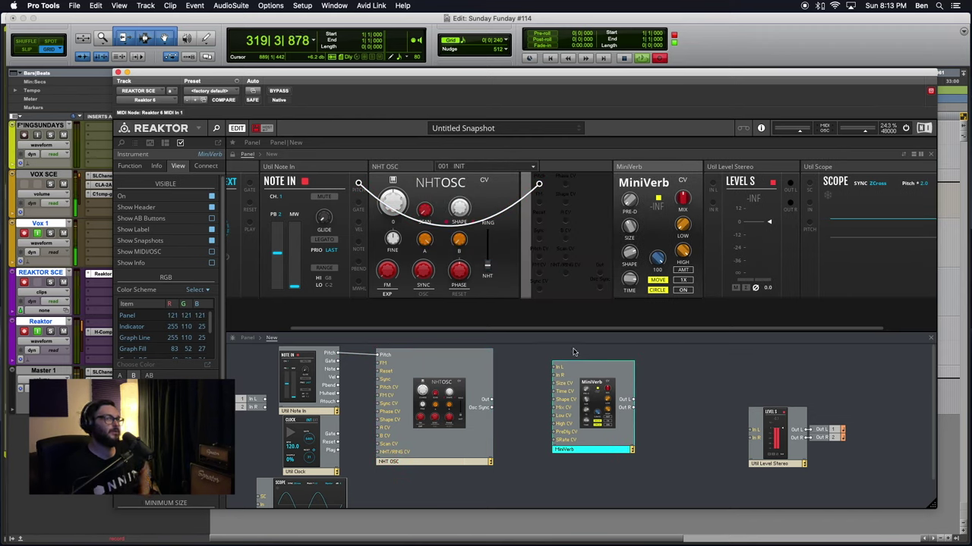
{"action": "right_click", "coordinate": [555, 370]}
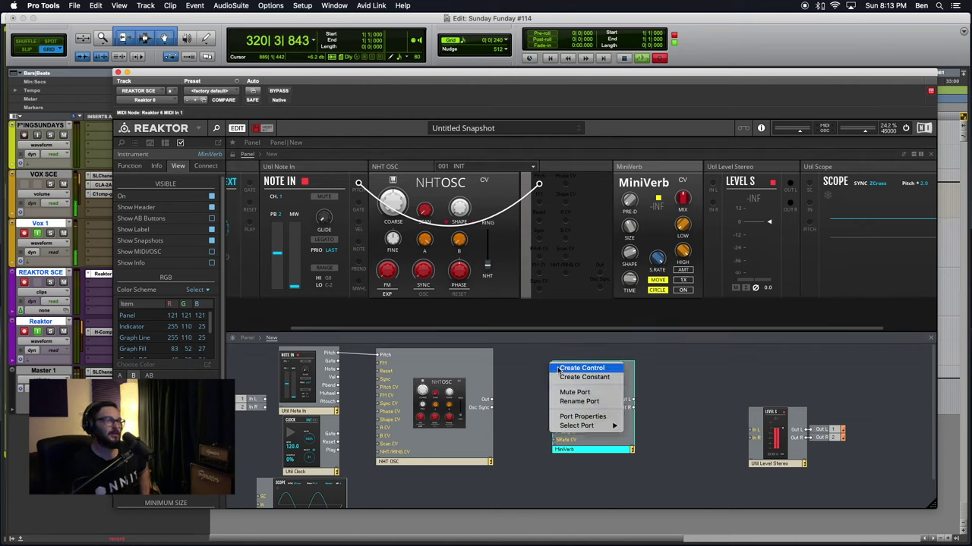
{"action": "left_click", "coordinate": [558, 424]}
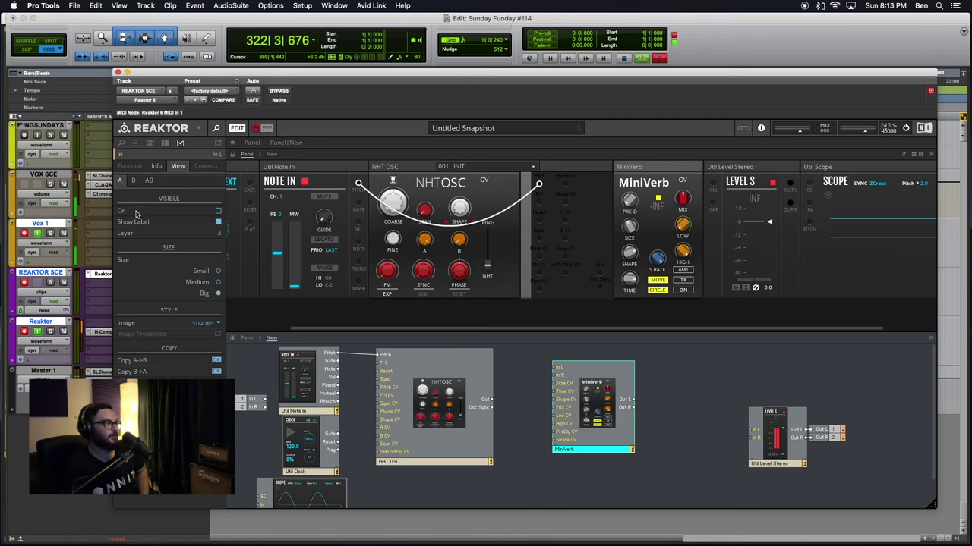
{"action": "left_click", "coordinate": [132, 181]}
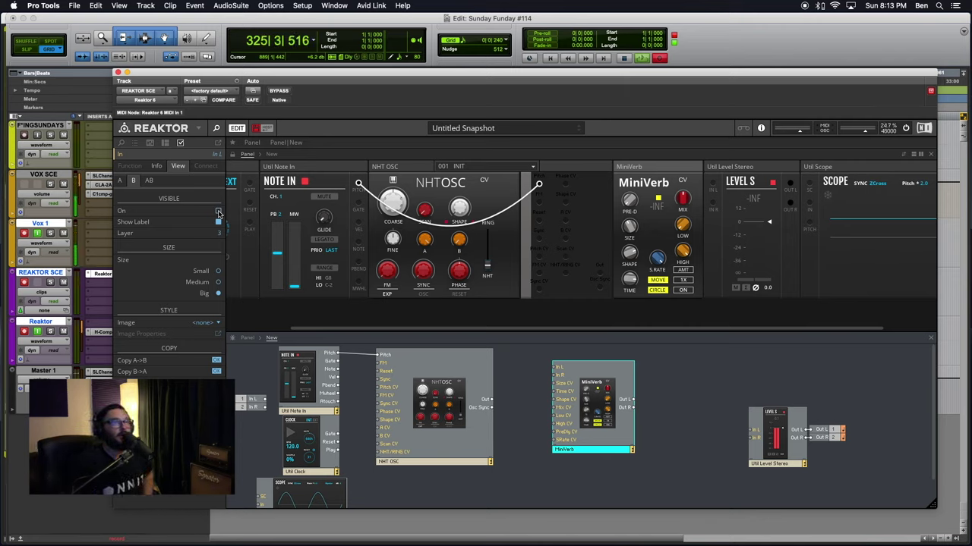
Step: Switch the MiniVerb panel to View B
{"action": "right_click", "coordinate": [657, 167]}
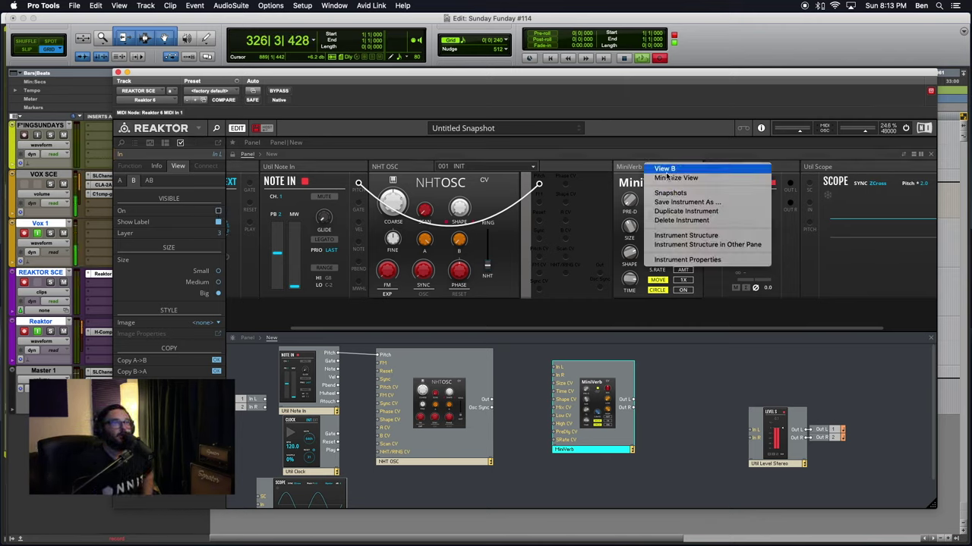
{"action": "left_click", "coordinate": [665, 172]}
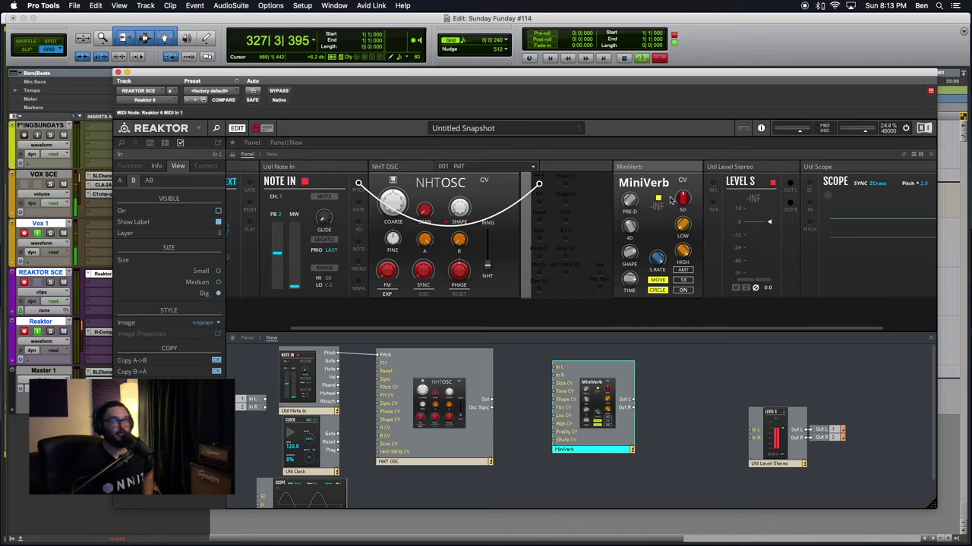
{"action": "right_click", "coordinate": [671, 168]}
{"action": "left_click", "coordinate": [686, 168]}
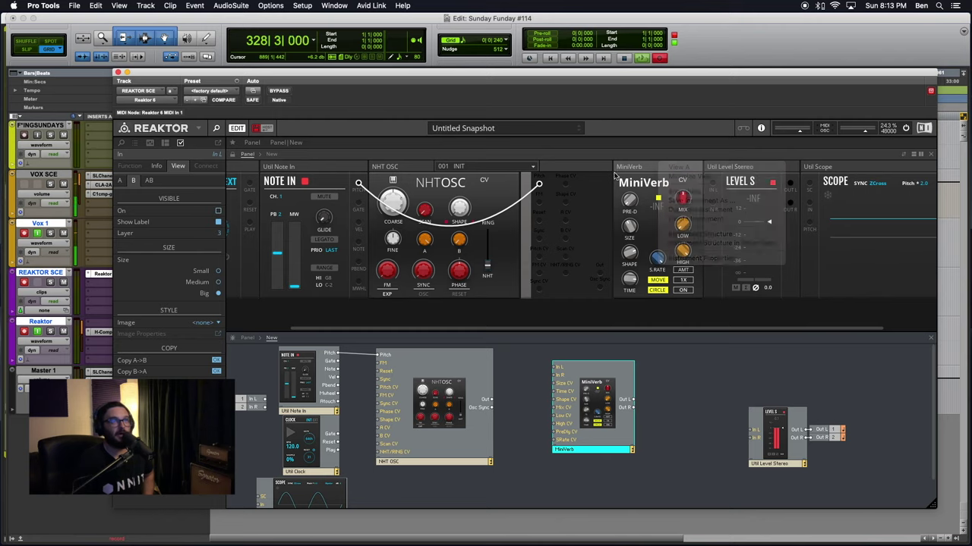
Step: Make MiniVerb's In L port visible in View B and set its image to port_panel_dark
{"action": "left_click", "coordinate": [218, 211]}
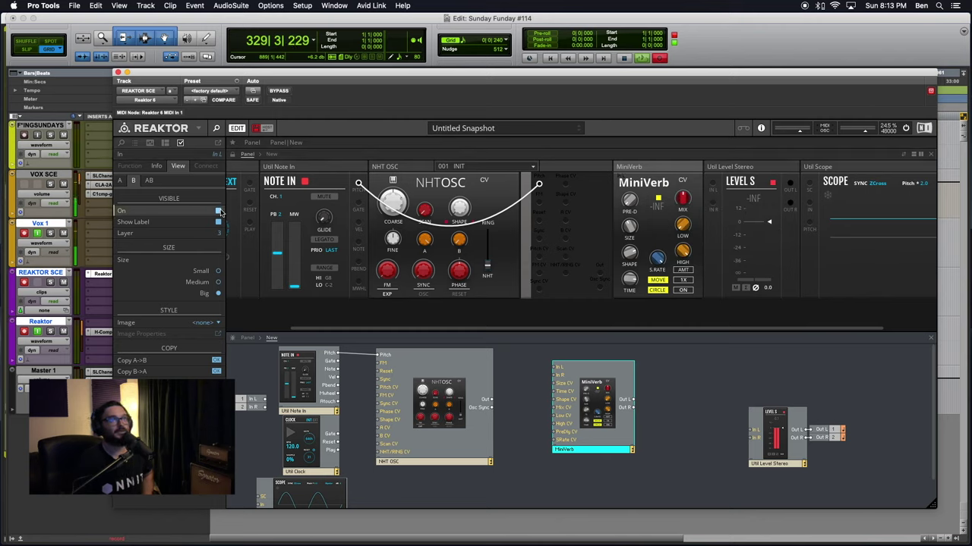
{"action": "left_click", "coordinate": [203, 324]}
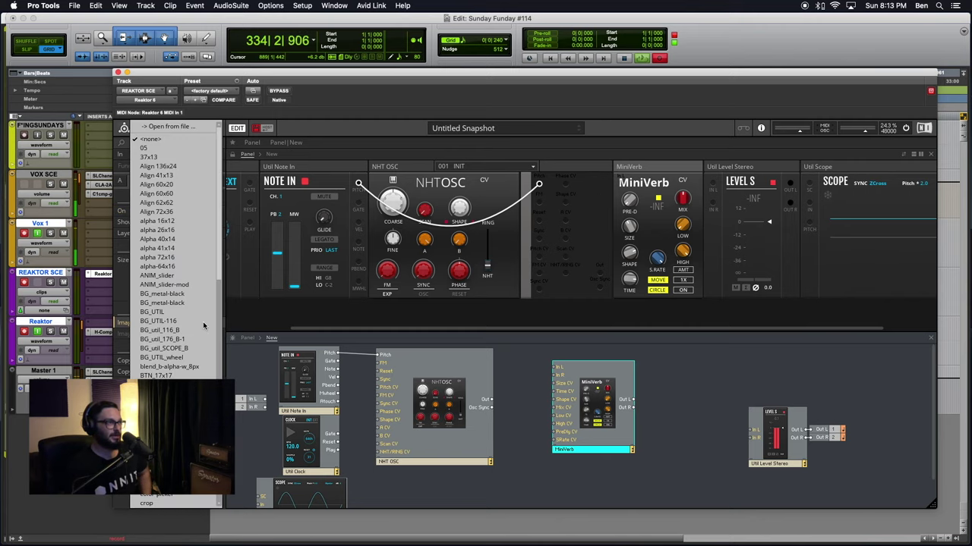
{"action": "scroll", "coordinate": [174, 251], "scroll_direction": "down", "scroll_amount": 15}
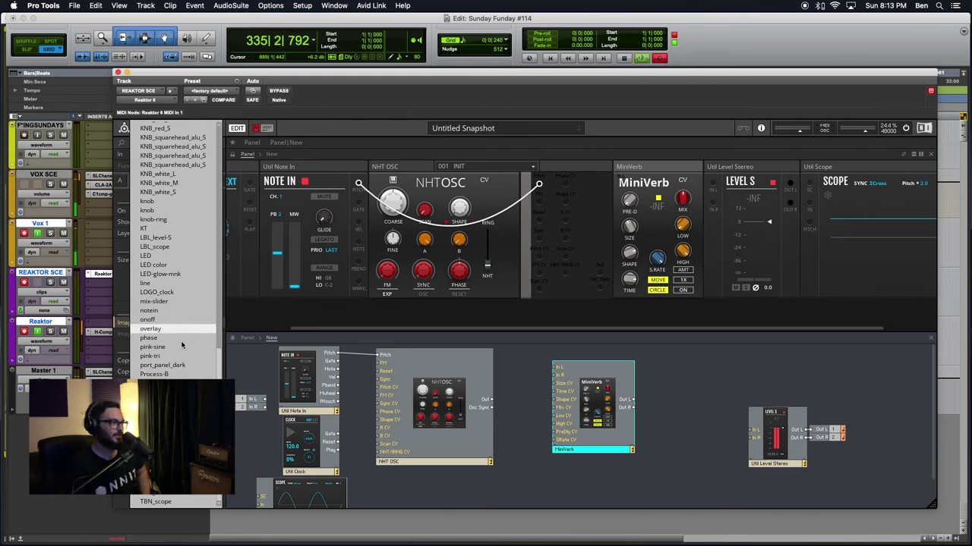
{"action": "key", "text": "Escape"}
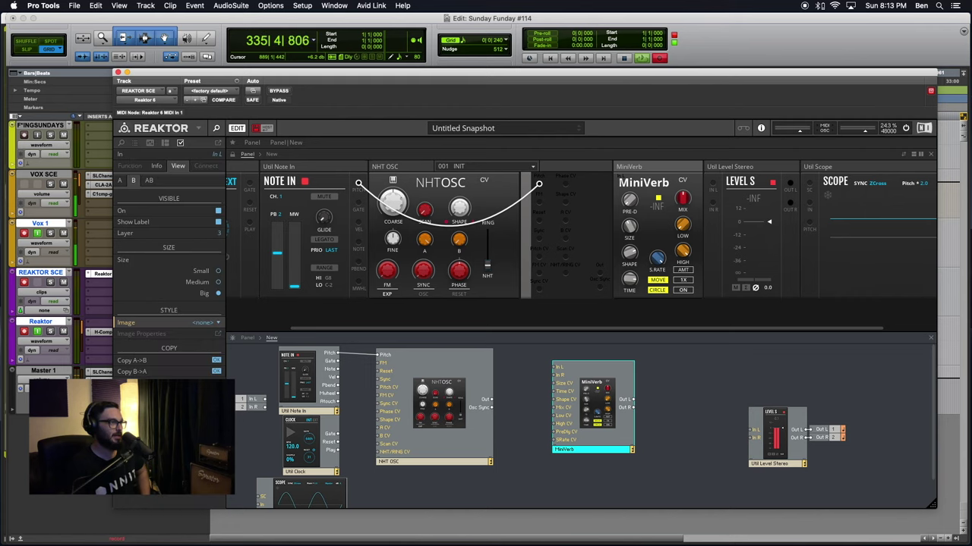
{"action": "left_click", "coordinate": [208, 324]}
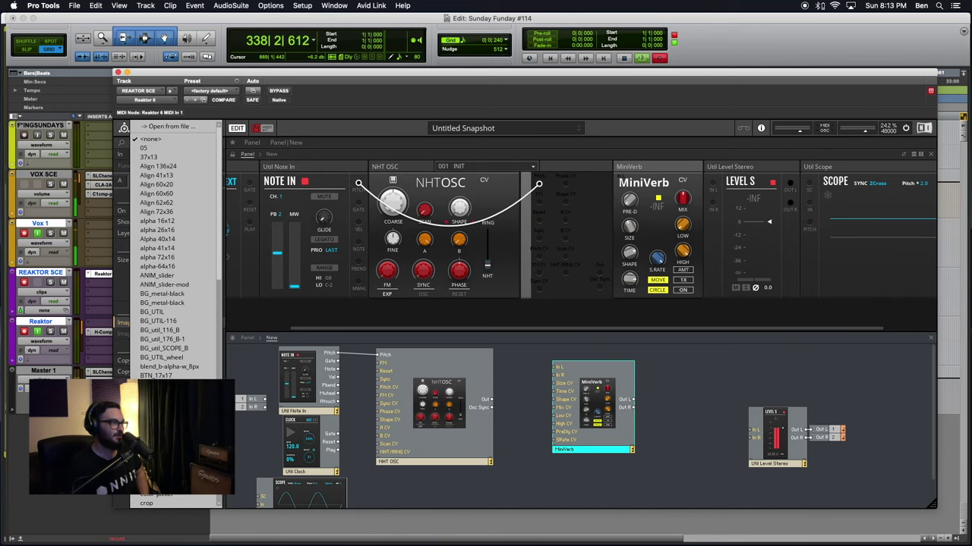
{"action": "scroll", "coordinate": [174, 318], "scroll_direction": "down", "scroll_amount": 5}
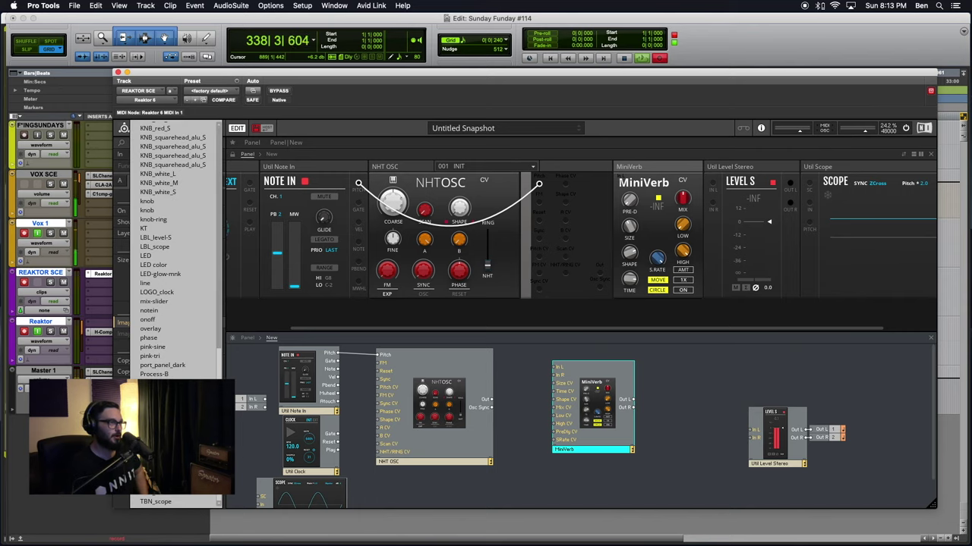
{"action": "left_click", "coordinate": [166, 366]}
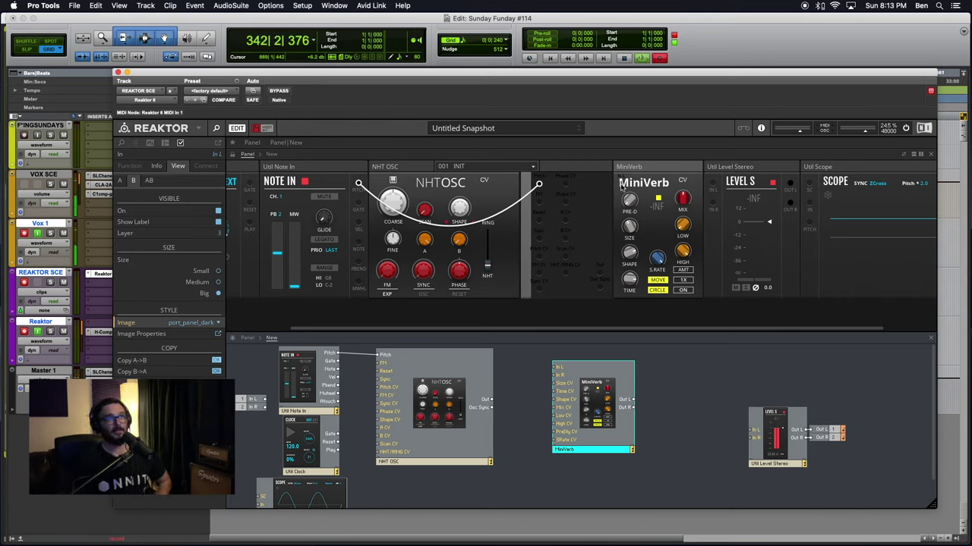
{"action": "mouse_move", "coordinate": [620, 187]}
{"action": "left_mouse_down"}
{"action": "mouse_move", "coordinate": [616, 207]}
{"action": "mouse_move", "coordinate": [571, 186]}
{"action": "mouse_move", "coordinate": [621, 187]}
{"action": "left_mouse_up"}
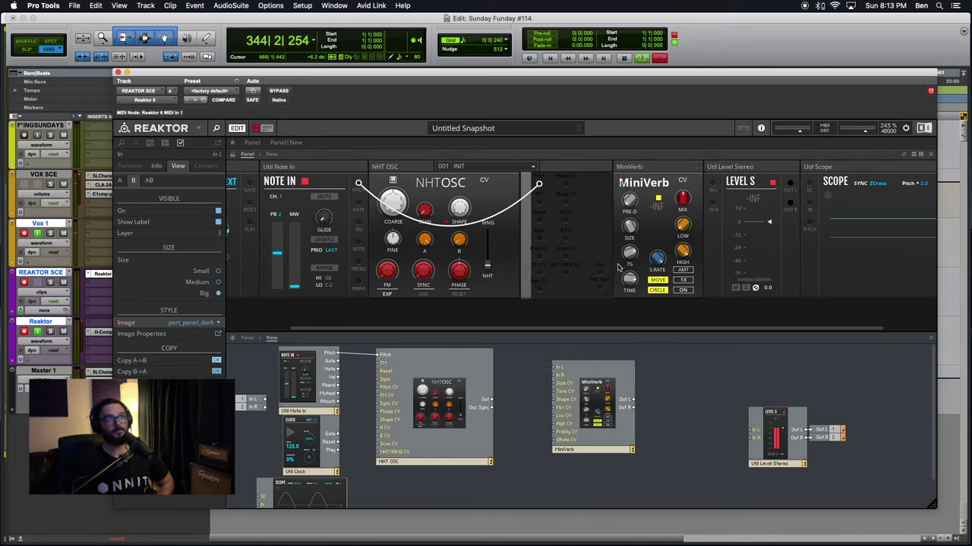
Step: Patch NHT OSC's Out port to MiniVerb's In L port on the front panel and remove the cable again
{"action": "left_click_drag", "start_coordinate": [600, 276], "coordinate": [621, 185]}
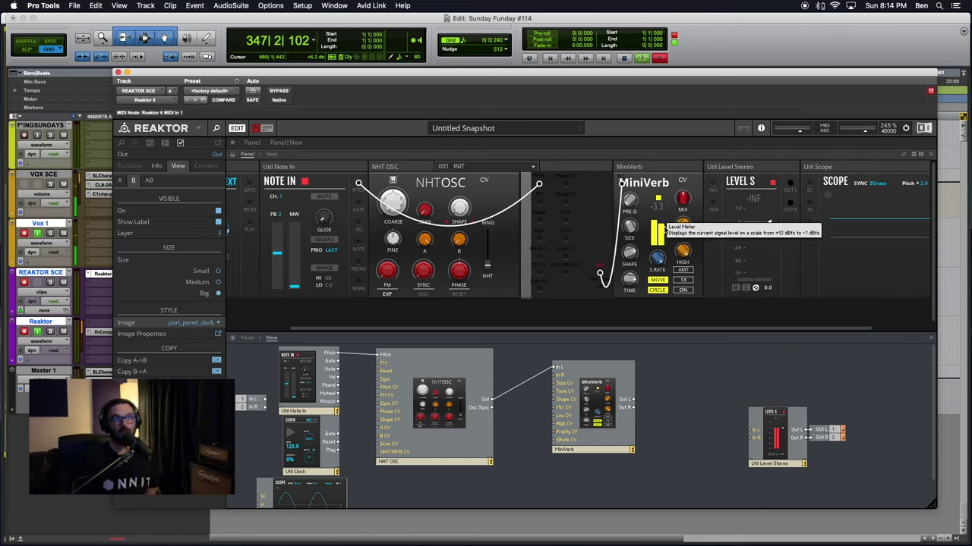
{"action": "left_click", "coordinate": [490, 389]}
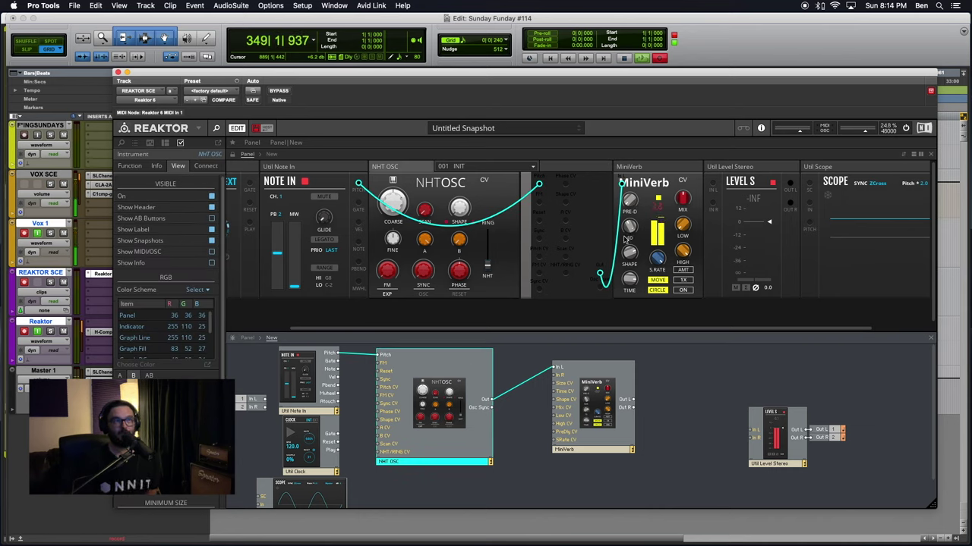
{"action": "left_click", "coordinate": [581, 316]}
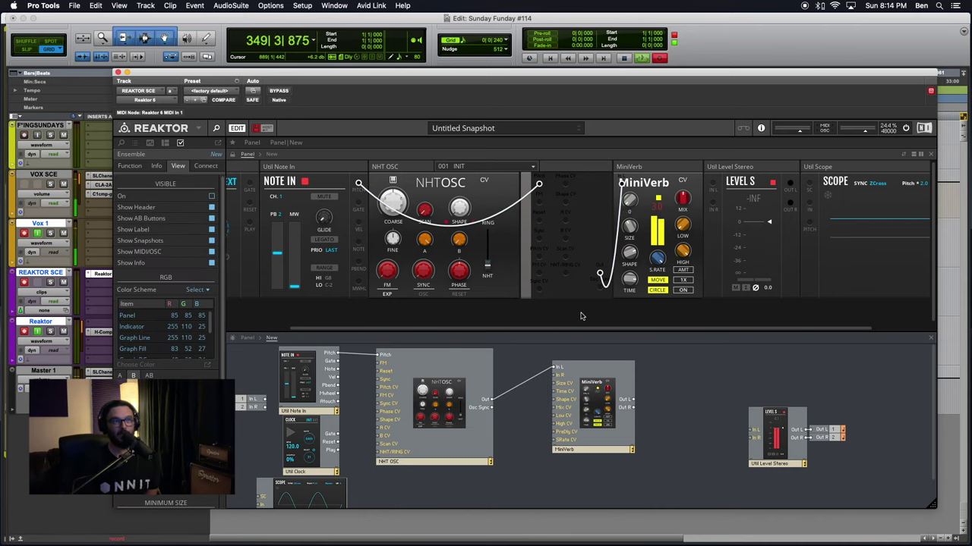
{"action": "left_click", "coordinate": [625, 240]}
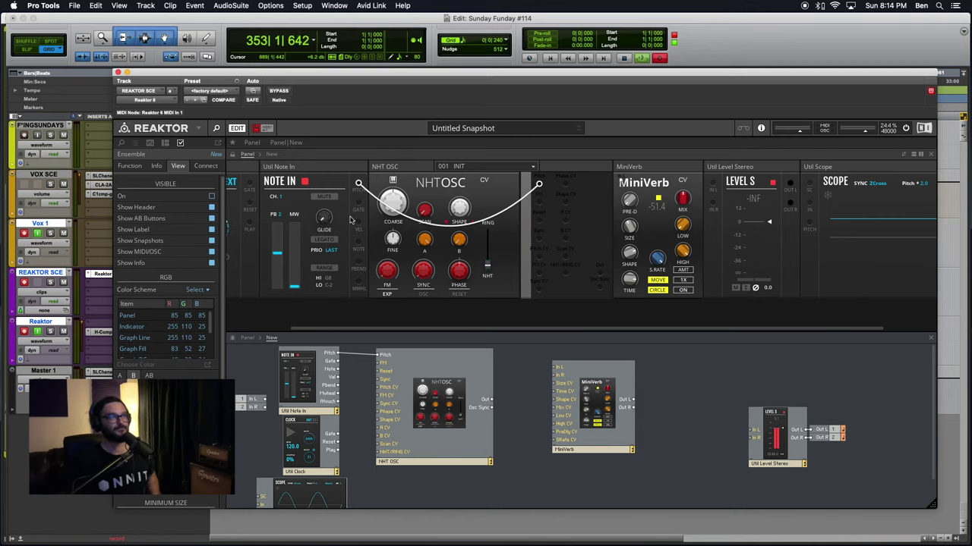
{"action": "left_click", "coordinate": [487, 204]}
{"action": "left_click", "coordinate": [620, 179]}
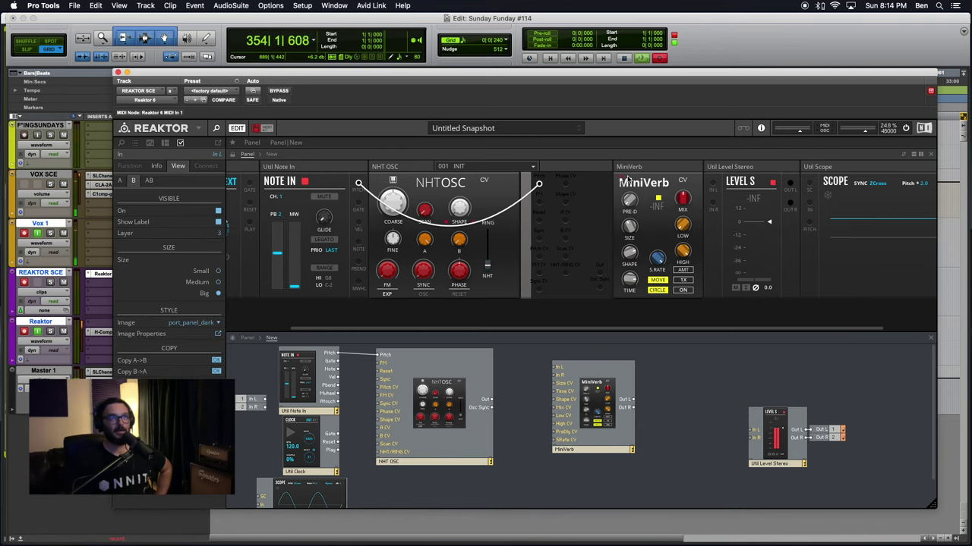
{"action": "left_click", "coordinate": [623, 177]}
Step: Move the Util Clock and Util Note In panels to a second row beneath NHT OSC, with Note In first
{"action": "scroll", "coordinate": [269, 181], "scroll_direction": "left", "scroll_amount": 3}
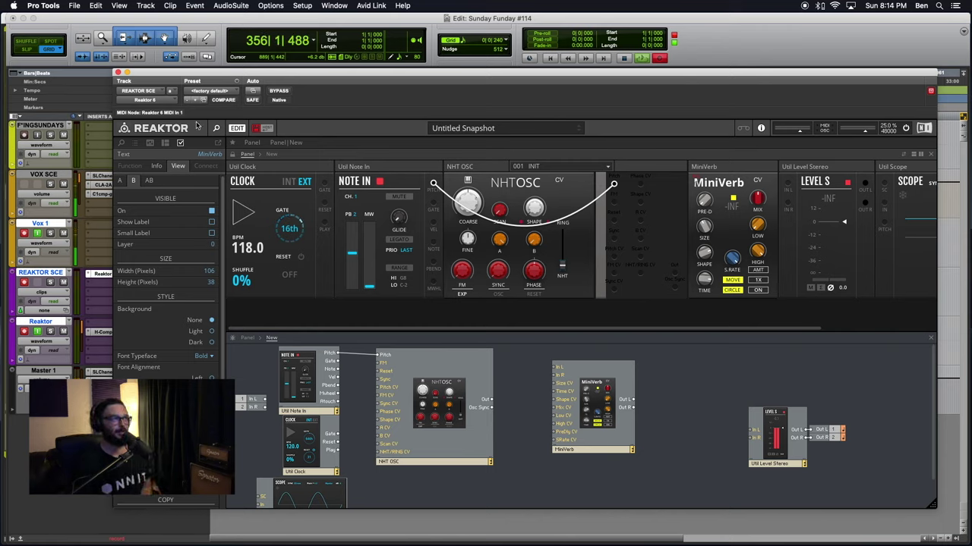
{"action": "left_click", "coordinate": [295, 174]}
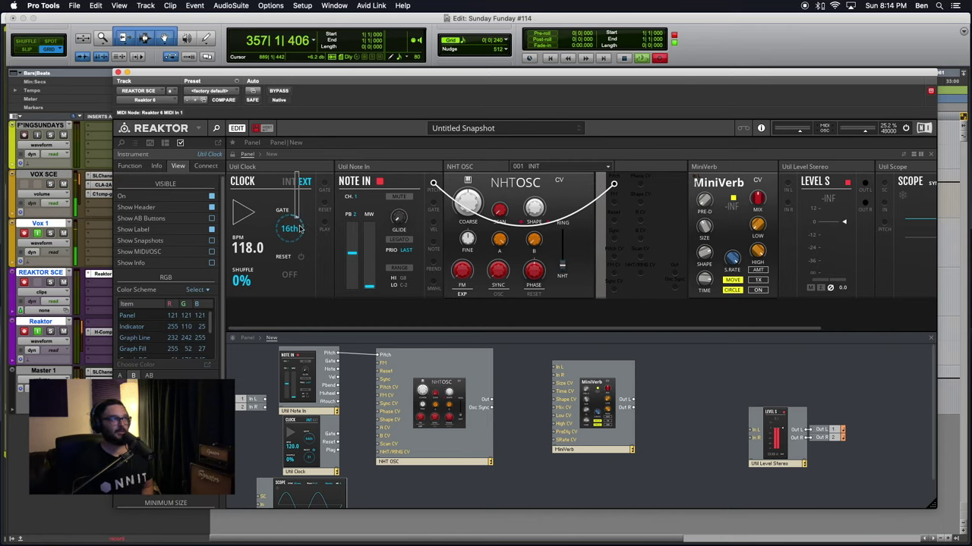
{"action": "left_click_drag", "start_coordinate": [287, 166], "coordinate": [292, 304]}
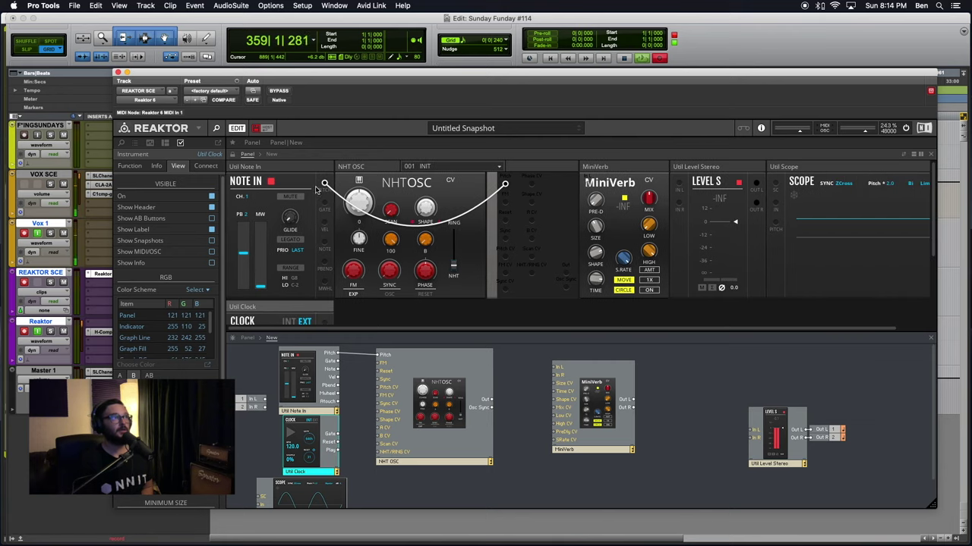
{"action": "left_click_drag", "start_coordinate": [288, 172], "coordinate": [239, 293]}
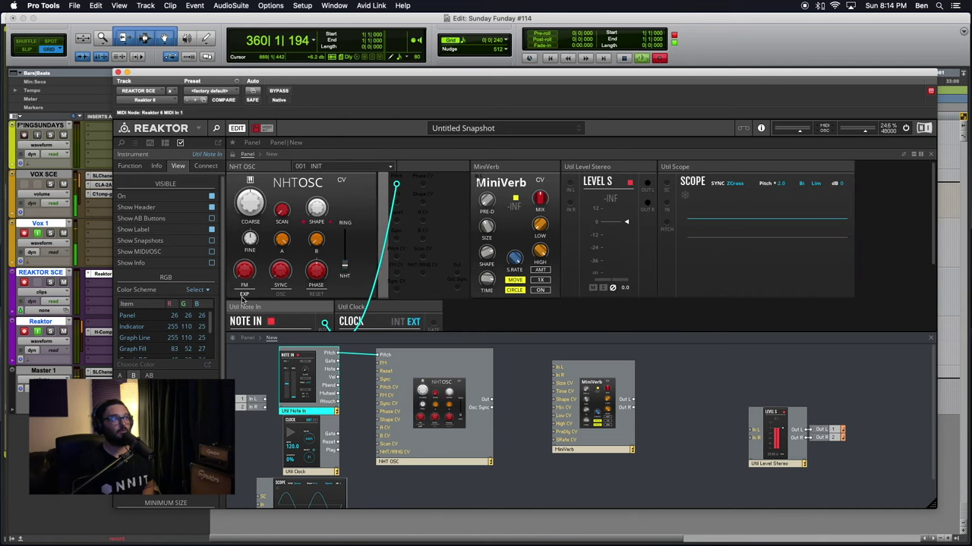
Step: Unlock the panel layout and move MiniVerb's In L port from over the title to a strip beside its right edge
{"action": "left_click", "coordinate": [276, 176]}
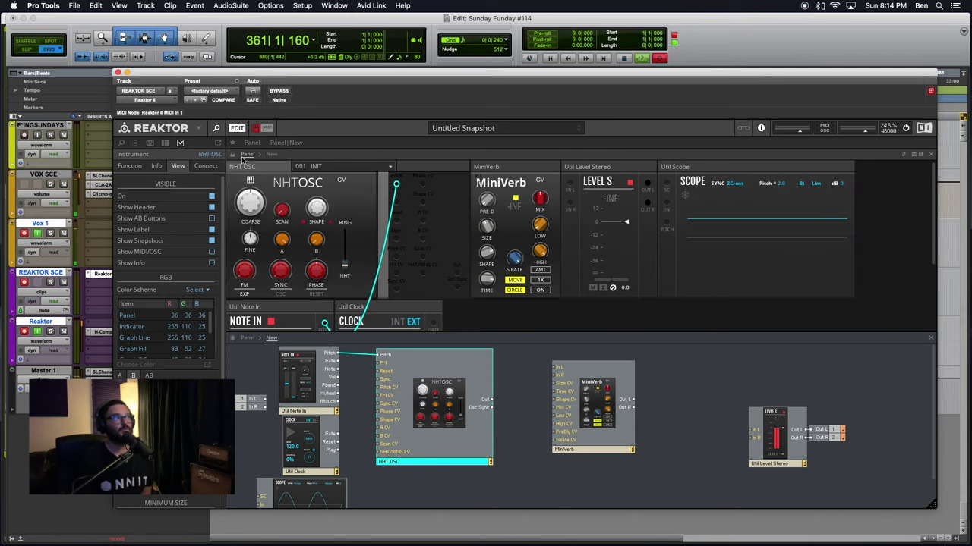
{"action": "left_click", "coordinate": [233, 155]}
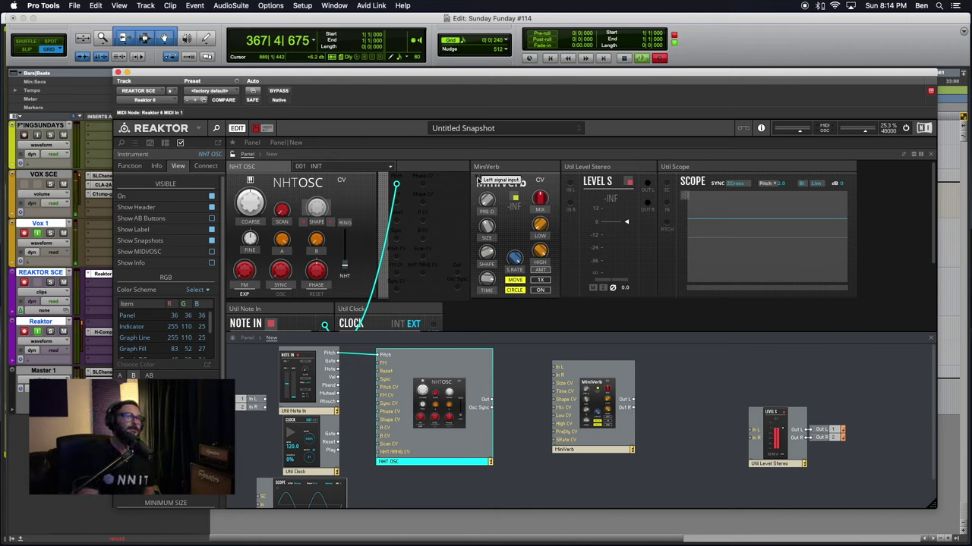
{"action": "left_click_drag", "start_coordinate": [478, 180], "coordinate": [568, 182]}
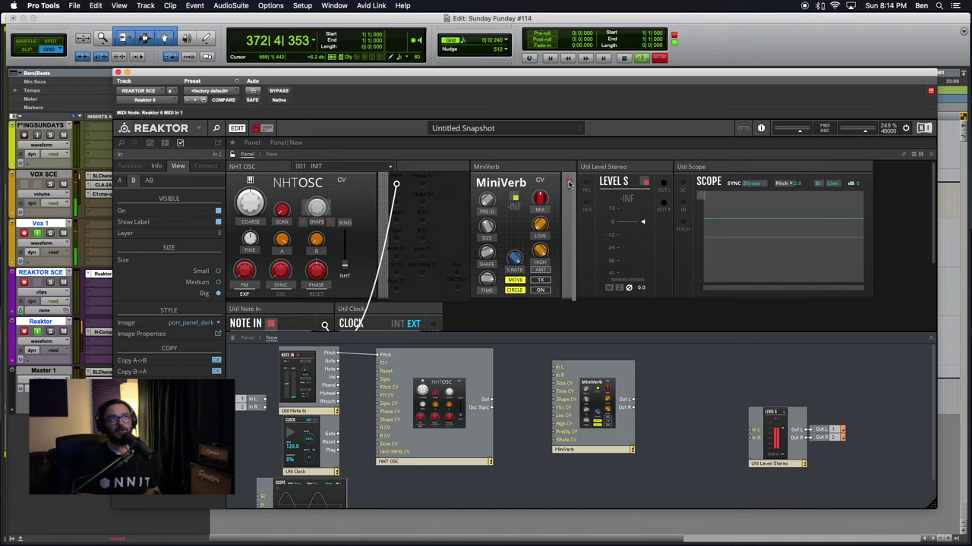
Step: Make MiniVerb's In R port visible in View B, set its image to port_panel_dark and place it below In L
{"action": "right_click", "coordinate": [555, 377]}
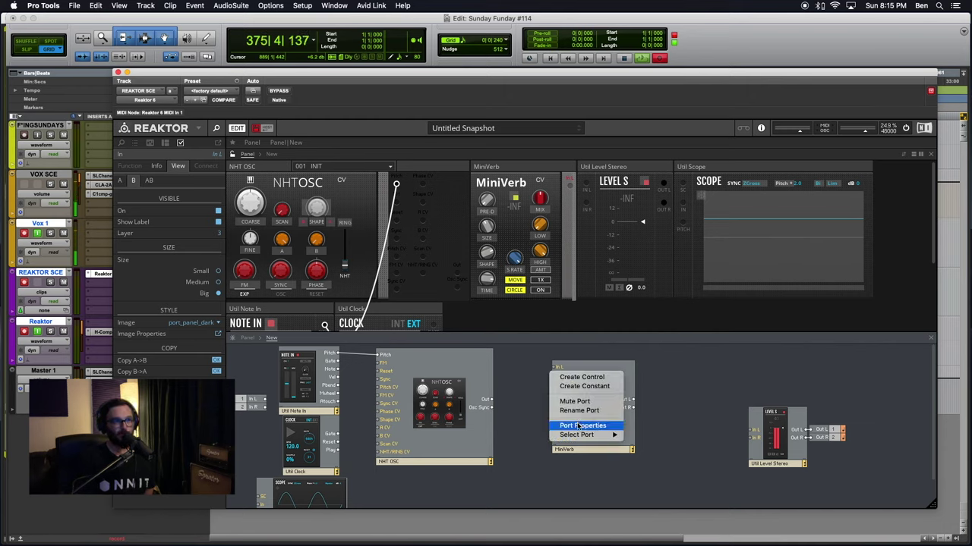
{"action": "left_click", "coordinate": [544, 370]}
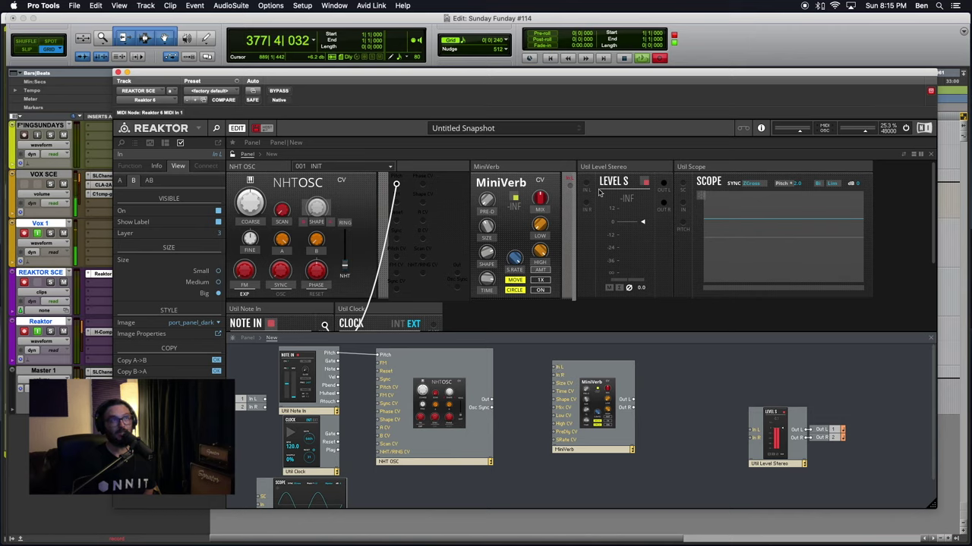
{"action": "right_click", "coordinate": [555, 376]}
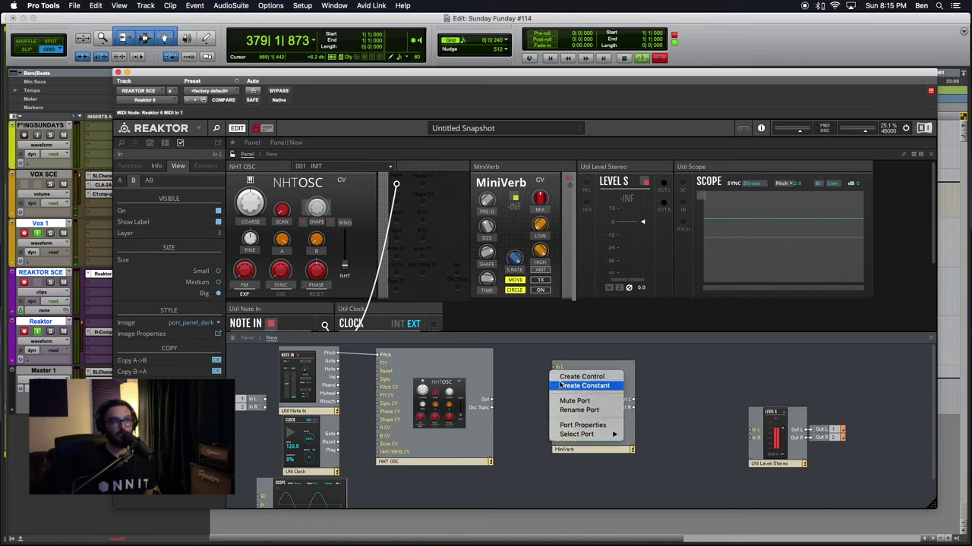
{"action": "left_click", "coordinate": [579, 426]}
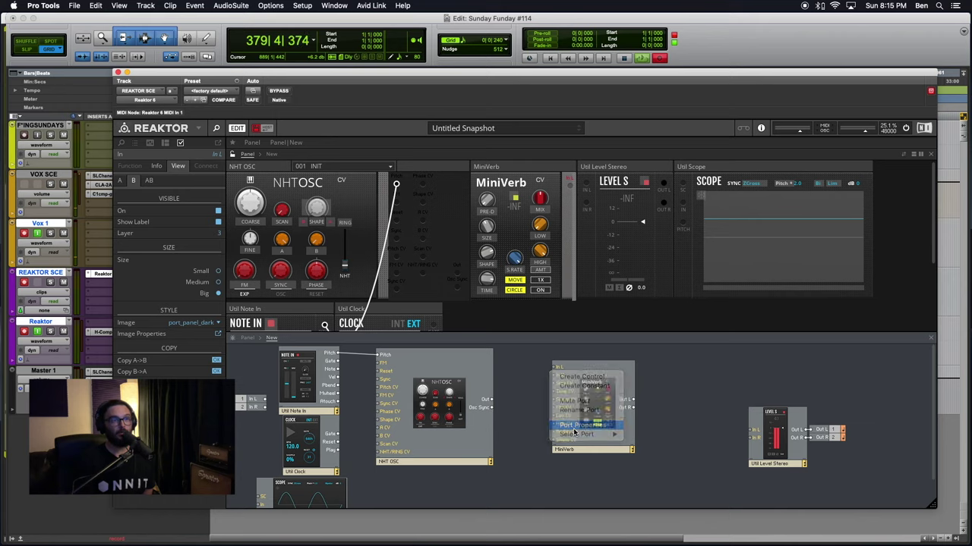
{"action": "left_click", "coordinate": [133, 181]}
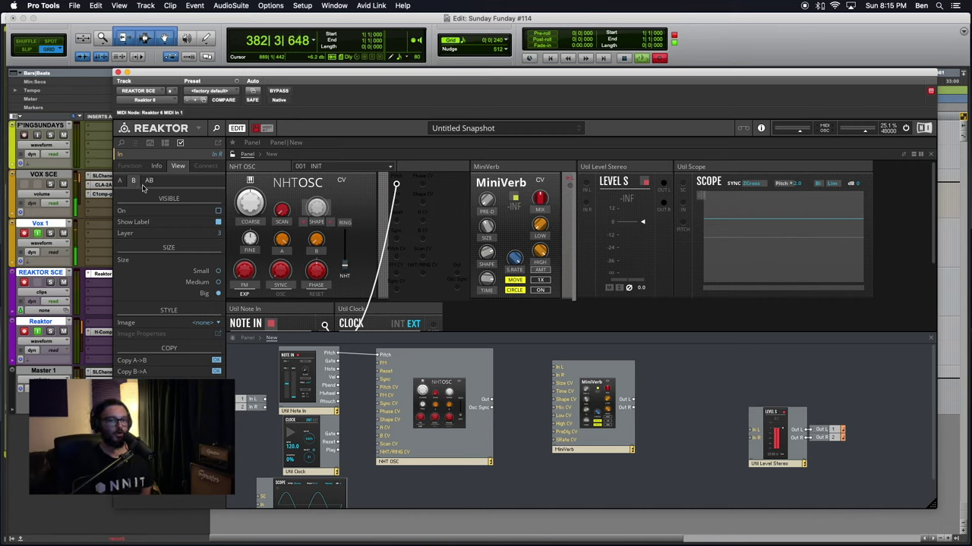
{"action": "left_click", "coordinate": [219, 212]}
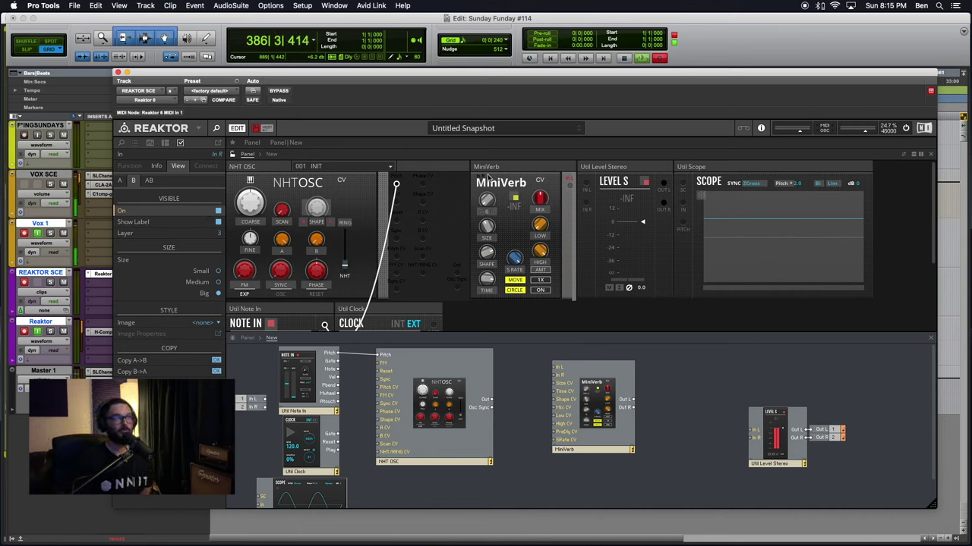
{"action": "left_click", "coordinate": [209, 327]}
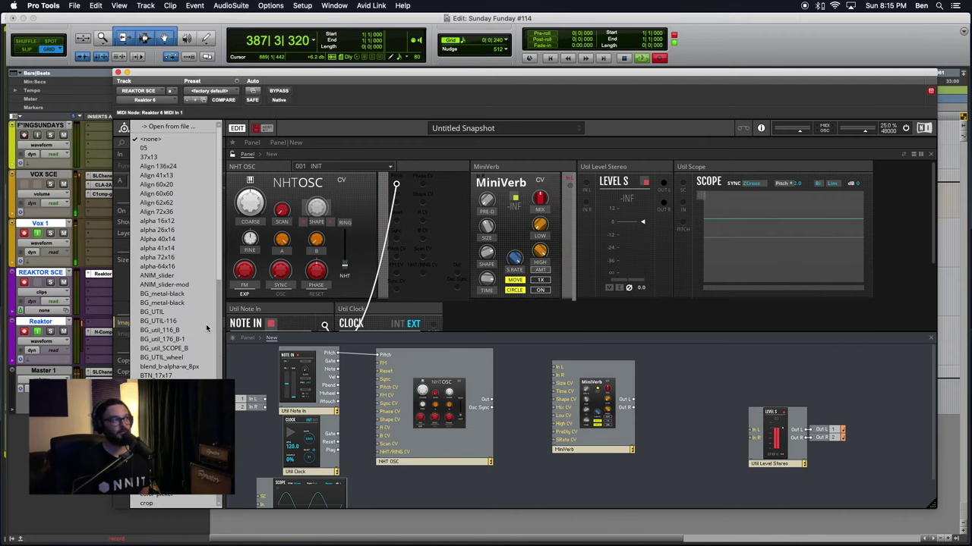
{"action": "scroll", "coordinate": [171, 339], "scroll_direction": "down", "scroll_amount": 15}
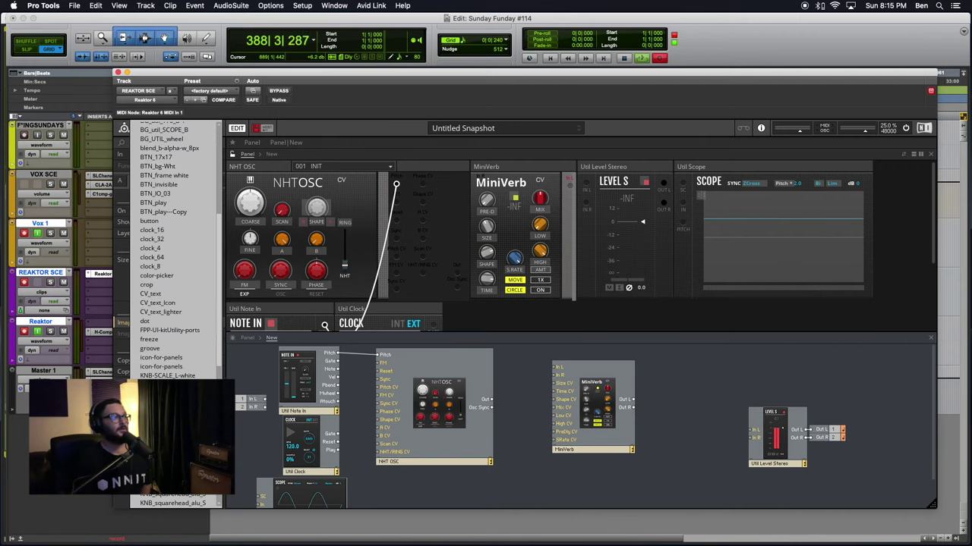
{"action": "left_click", "coordinate": [171, 366]}
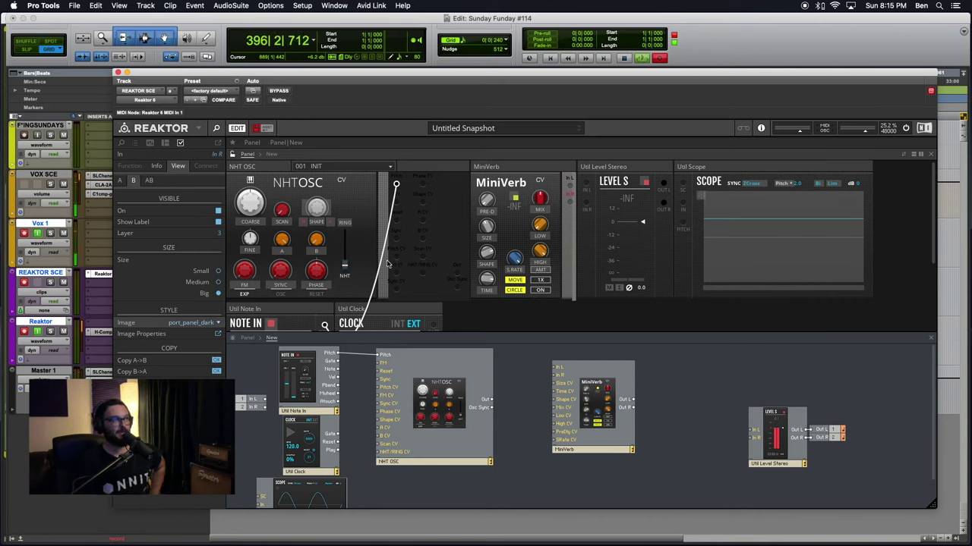
Step: Lock the panel layout to preview MiniVerb's ports and unlock it again
{"action": "left_click", "coordinate": [232, 155]}
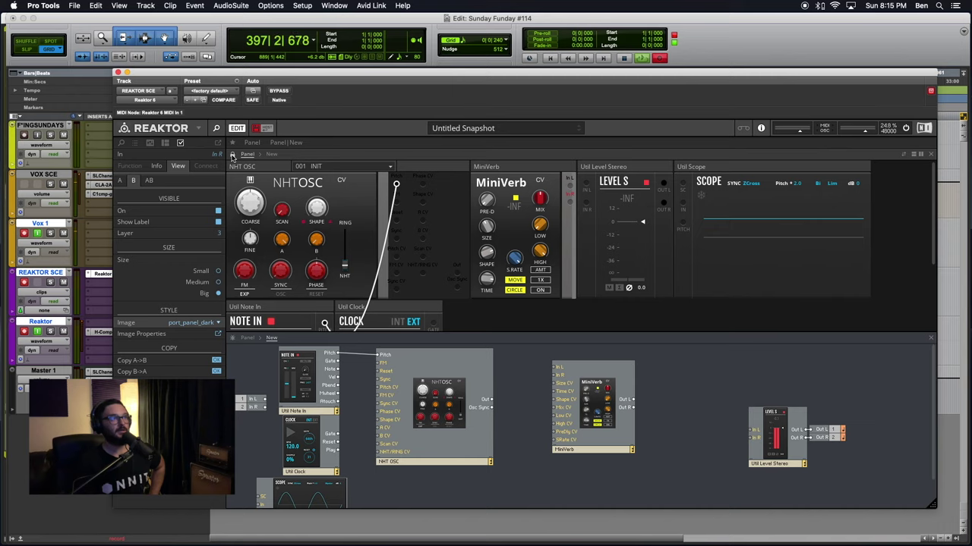
{"action": "left_click", "coordinate": [232, 155]}
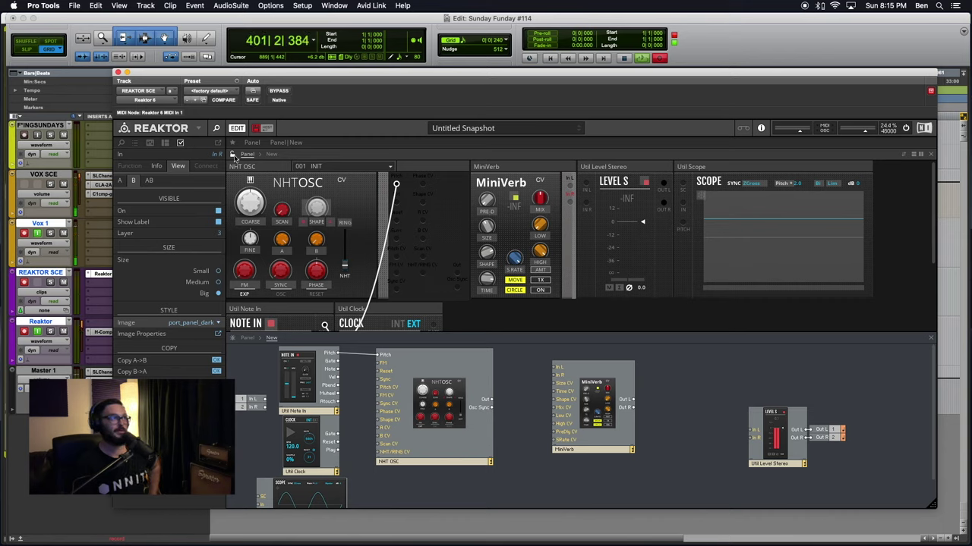
Step: Make MiniVerb's Size CV port visible in View B with the port_panel_dark image and place it below In R
{"action": "right_click", "coordinate": [553, 387]}
{"action": "left_click", "coordinate": [577, 434]}
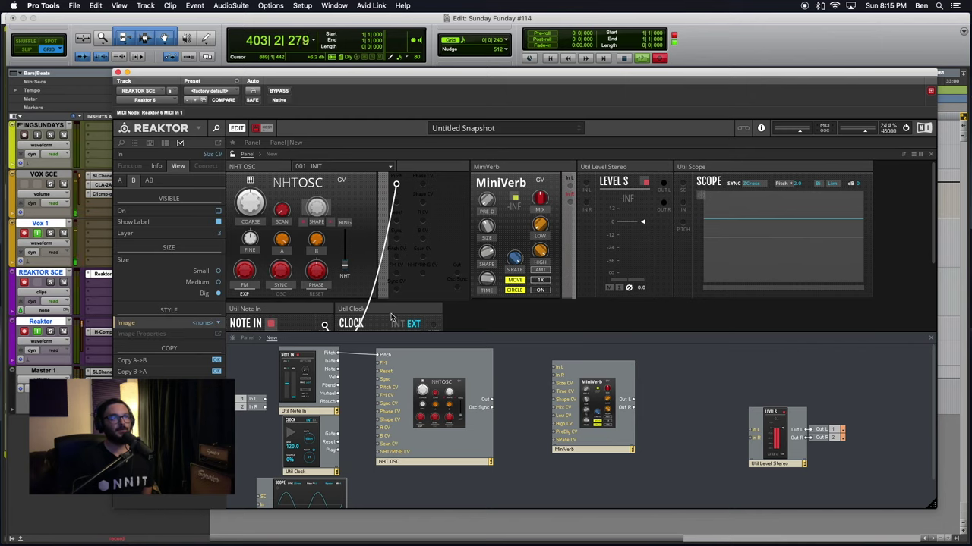
{"action": "left_click", "coordinate": [219, 211]}
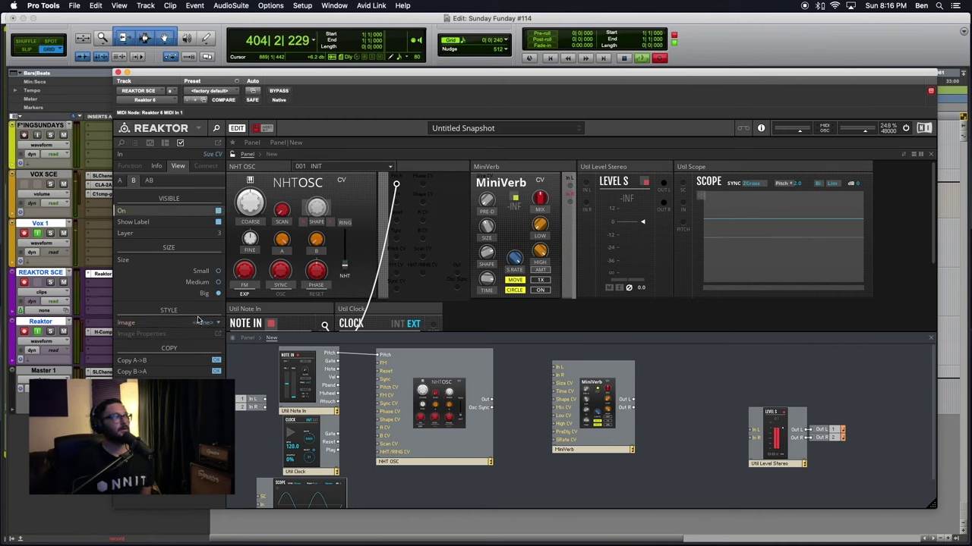
{"action": "left_click", "coordinate": [201, 322]}
{"action": "scroll", "coordinate": [175, 319], "scroll_direction": "down", "scroll_amount": 5}
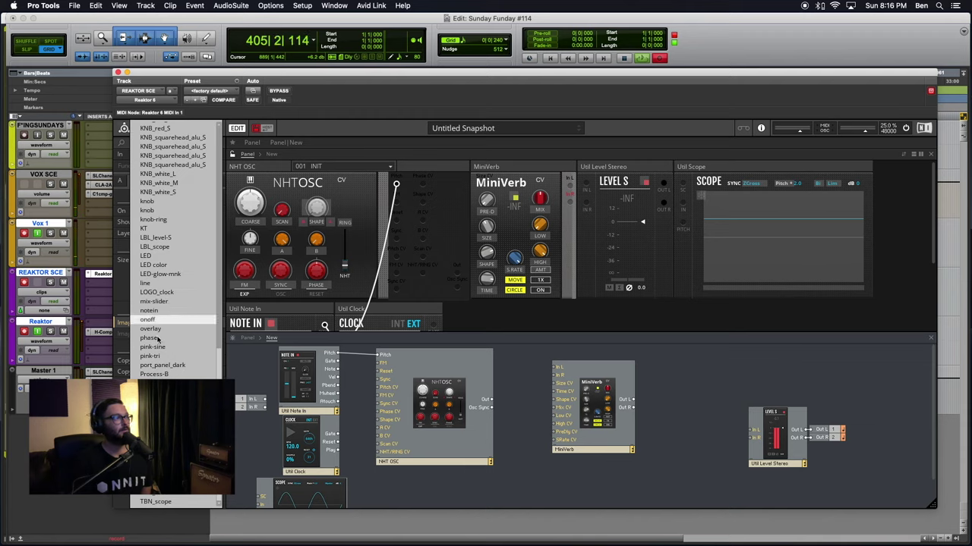
{"action": "left_click", "coordinate": [167, 366]}
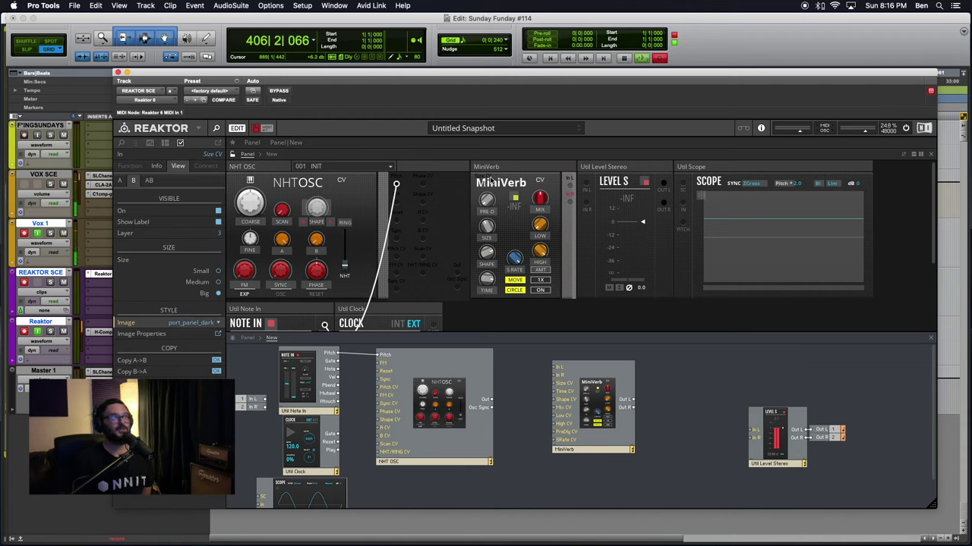
{"action": "mouse_move", "coordinate": [568, 210]}
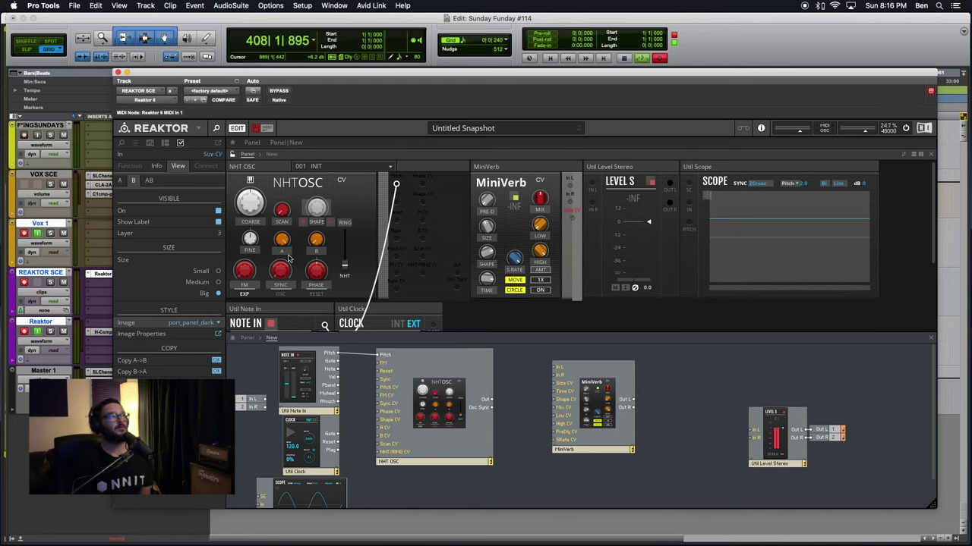
Step: Select MiniVerb's In L, In R and Size CV ports together and shift them slightly to line up in the port strip
{"action": "left_click", "coordinate": [65, 186]}
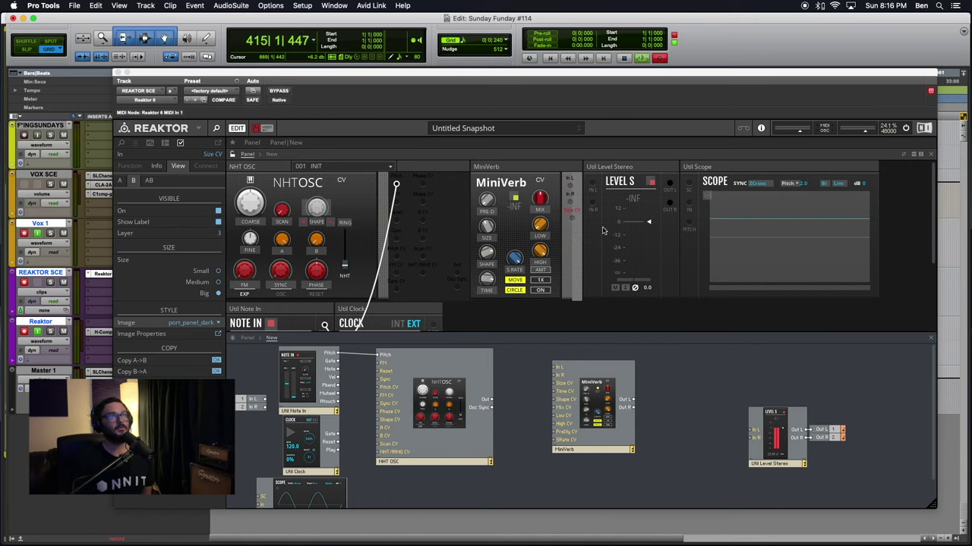
{"action": "left_click_drag", "start_coordinate": [576, 216], "coordinate": [575, 215]}
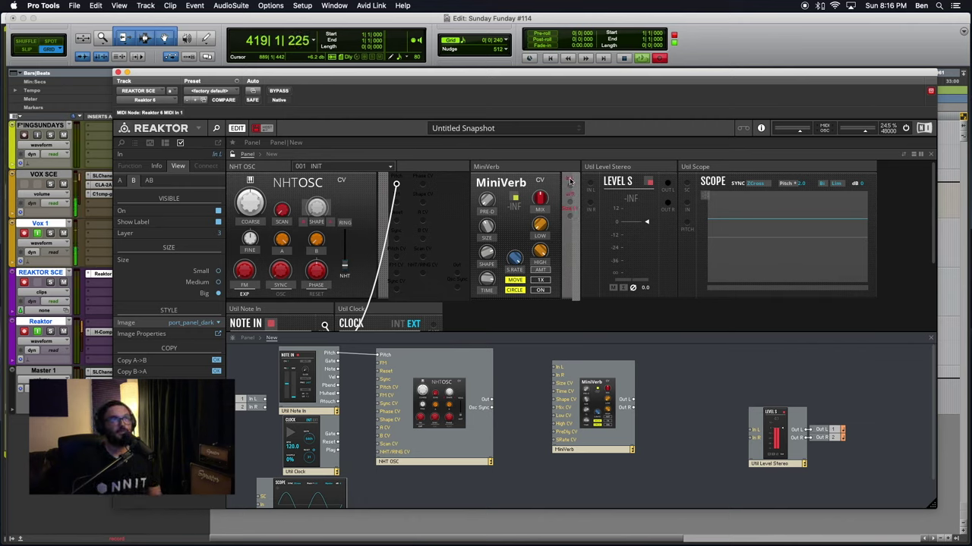
{"action": "left_click_drag", "start_coordinate": [570, 180], "coordinate": [574, 244]}
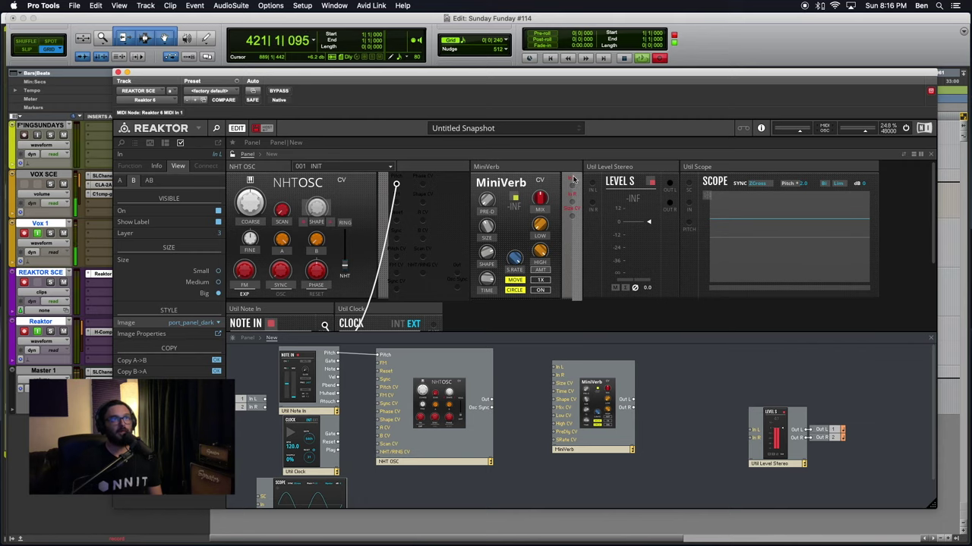
{"action": "left_click_drag", "start_coordinate": [574, 179], "coordinate": [574, 179]}
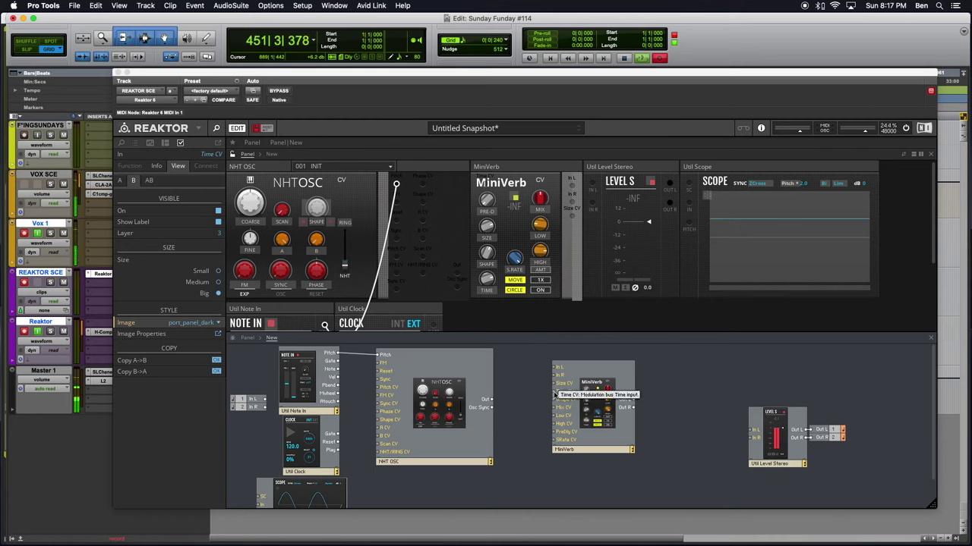
Step: Show the port properties of MiniVerb's Time CV input and place its panel port below Size CV
{"action": "right_click", "coordinate": [554, 395]}
{"action": "left_click", "coordinate": [573, 445]}
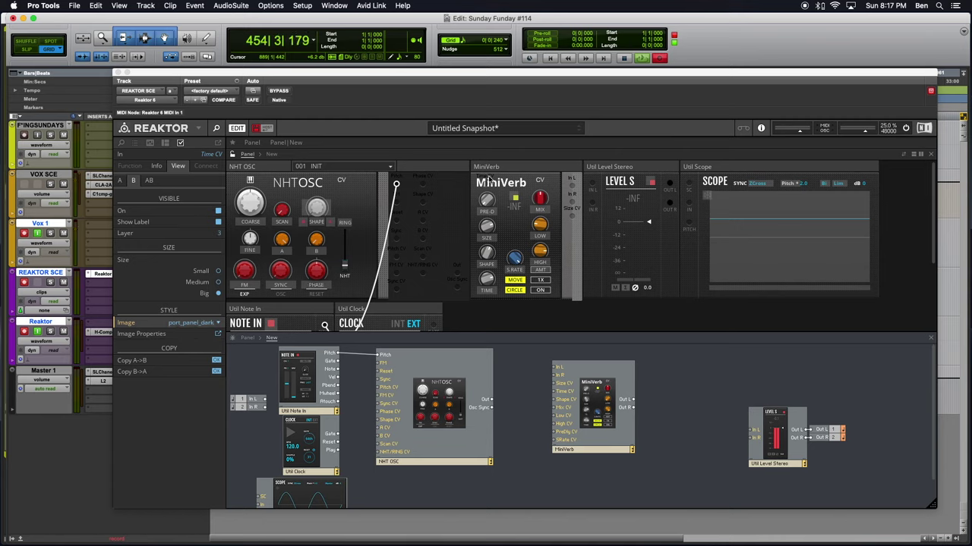
{"action": "left_click", "coordinate": [488, 176]}
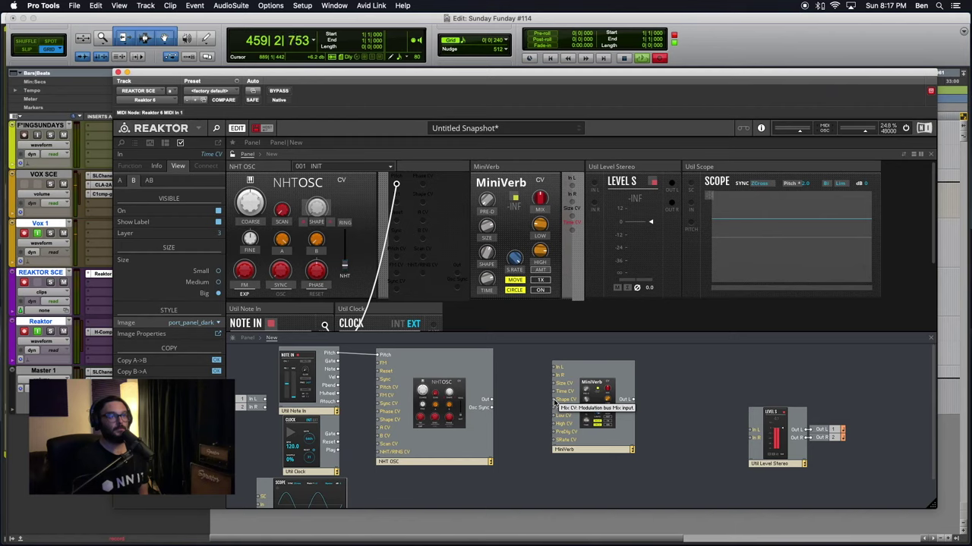
Step: Make MiniVerb's Shape CV port visible in View B with the port_panel_dark image and place it below Time CV
{"action": "right_click", "coordinate": [555, 401]}
{"action": "left_click", "coordinate": [580, 449]}
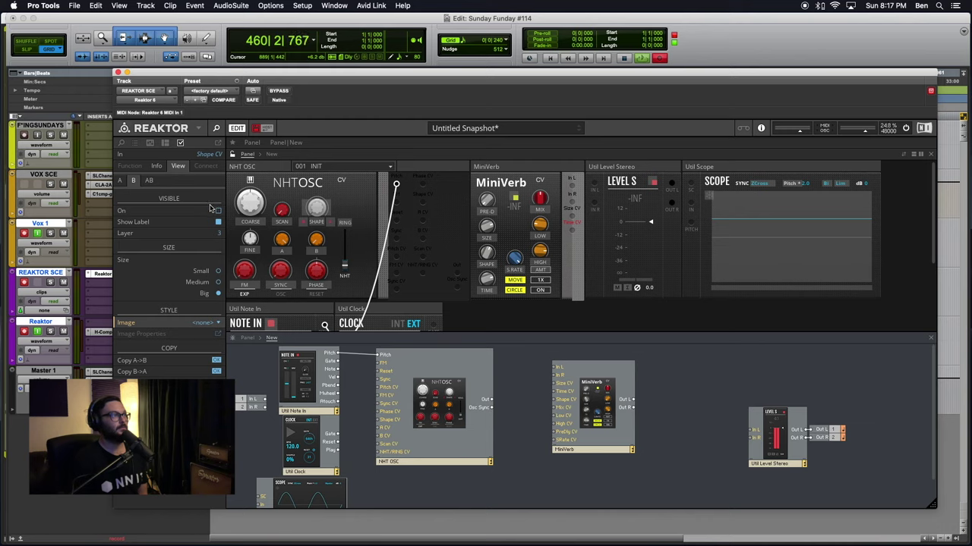
{"action": "left_click", "coordinate": [202, 322]}
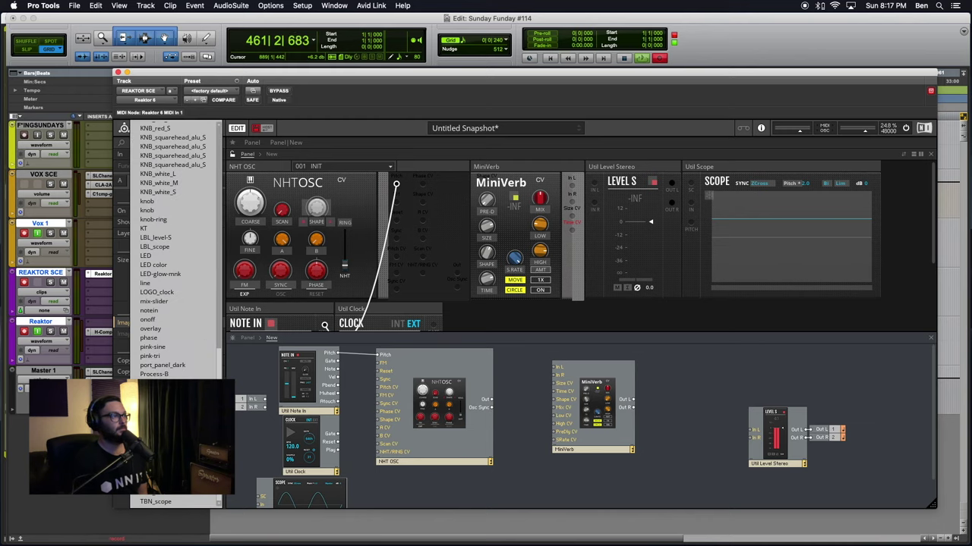
{"action": "left_click", "coordinate": [162, 365]}
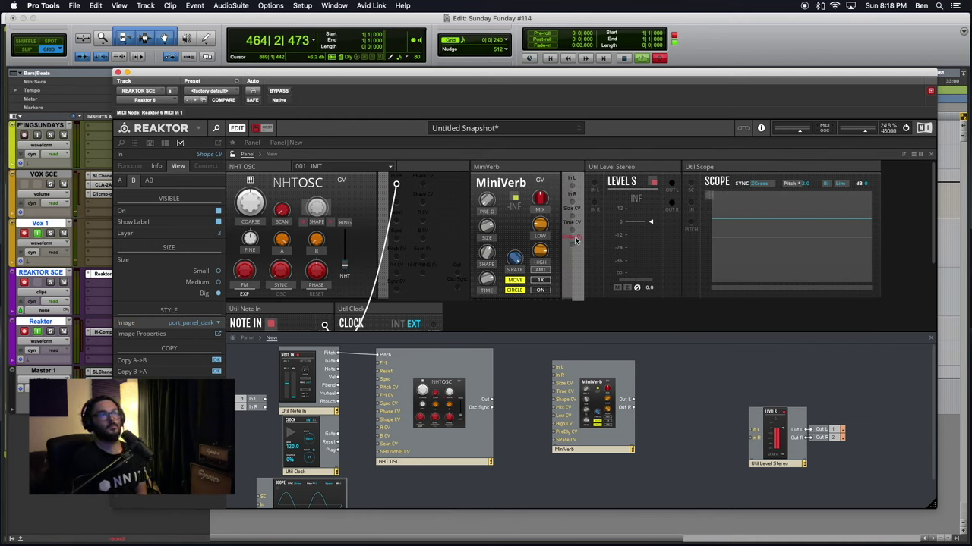
Step: Make MiniVerb's Mix CV port visible in View B with the port_panel_dark image and place it below Shape CV
{"action": "right_click", "coordinate": [554, 406]}
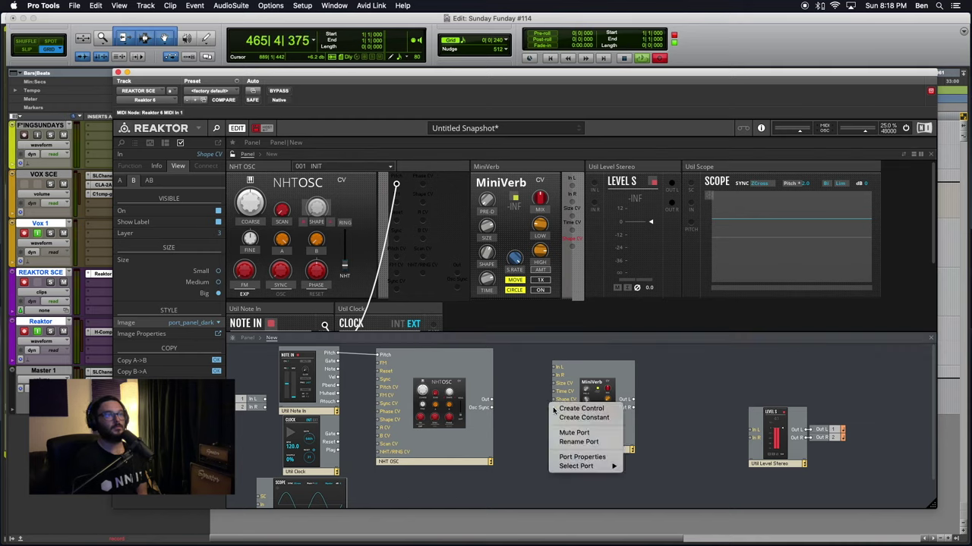
{"action": "left_click", "coordinate": [567, 457]}
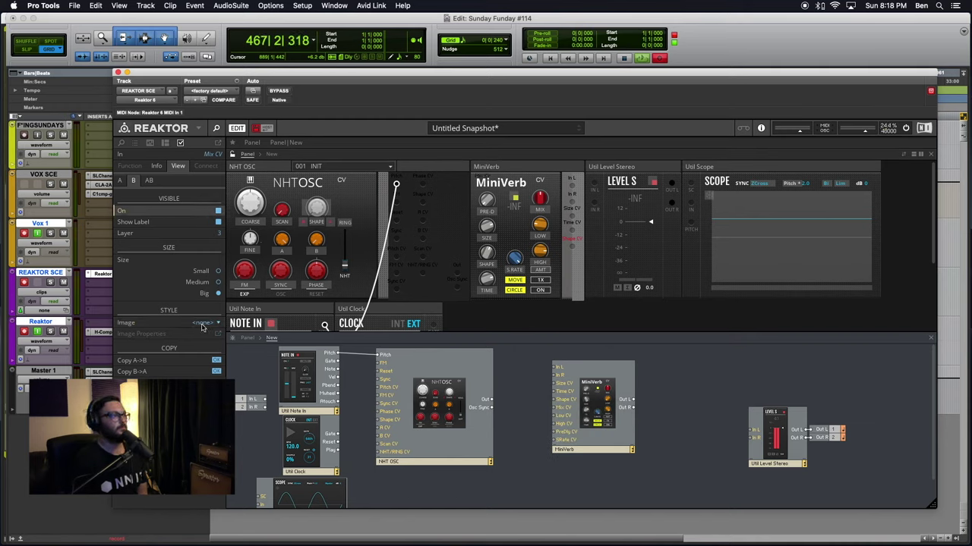
{"action": "left_click", "coordinate": [202, 326]}
{"action": "scroll", "coordinate": [175, 334], "scroll_direction": "down", "scroll_amount": 5}
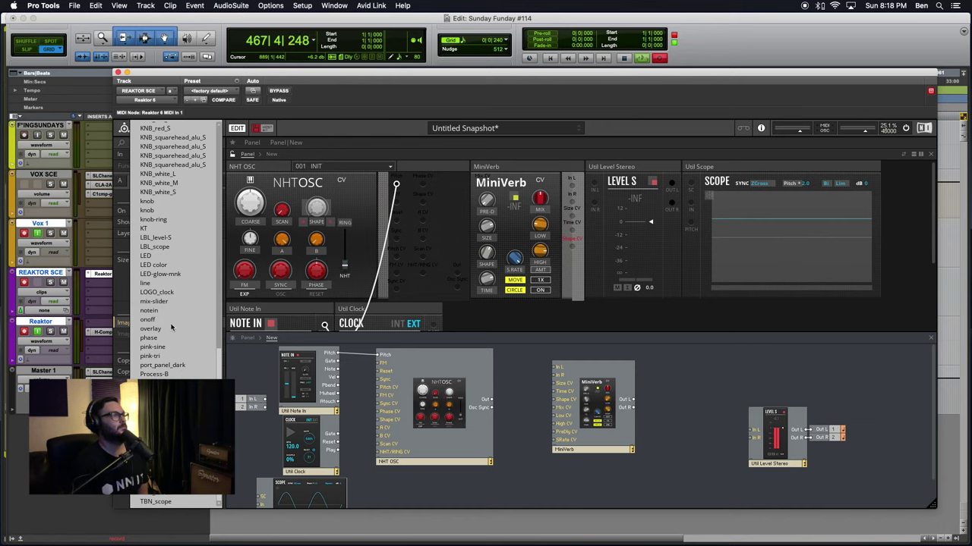
{"action": "left_click", "coordinate": [167, 366]}
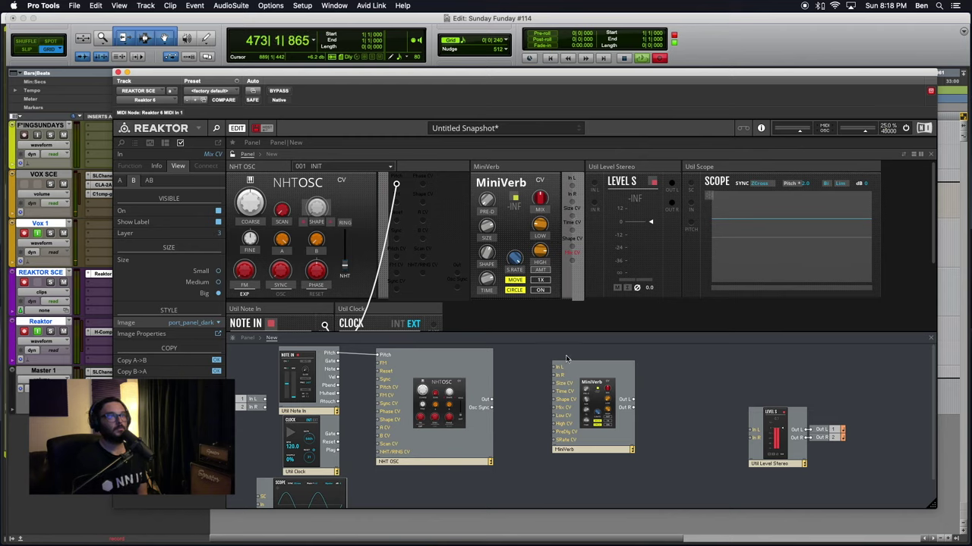
Step: Show MiniVerb's Low CV port with the port_panel_dark image below Mix CV and space the CV ports evenly down the port strip
{"action": "right_click", "coordinate": [555, 420]}
{"action": "left_click", "coordinate": [569, 462]}
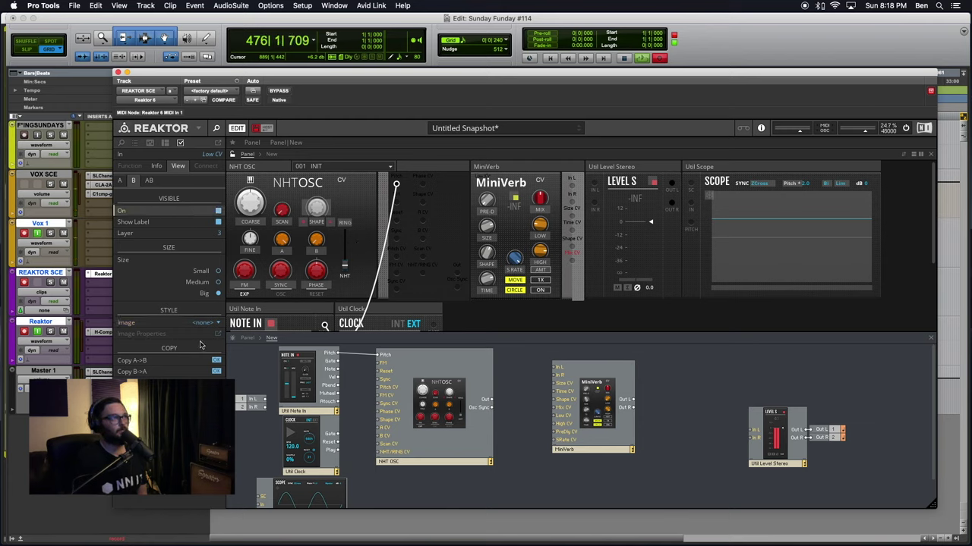
{"action": "left_click", "coordinate": [213, 325]}
{"action": "scroll", "coordinate": [209, 330], "scroll_direction": "down", "scroll_amount": 10}
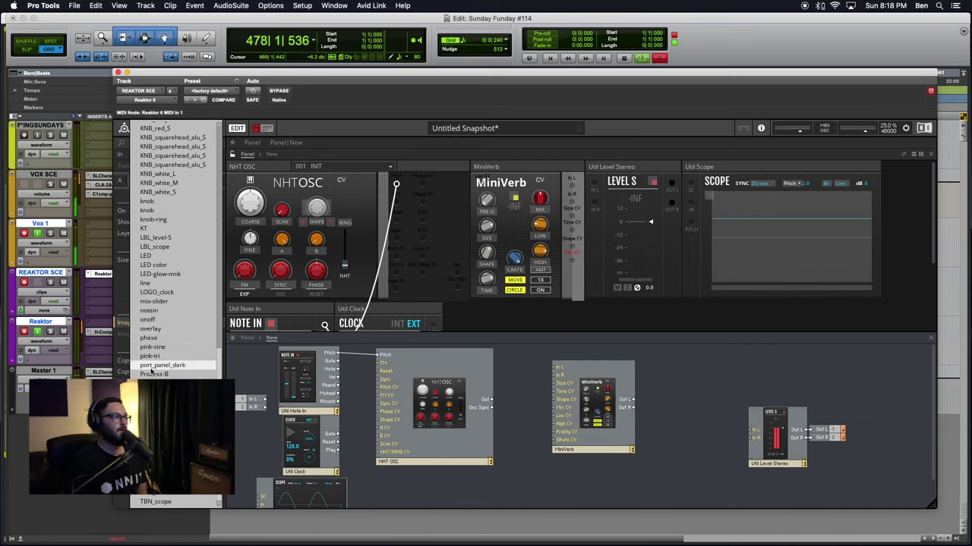
{"action": "left_click", "coordinate": [190, 365]}
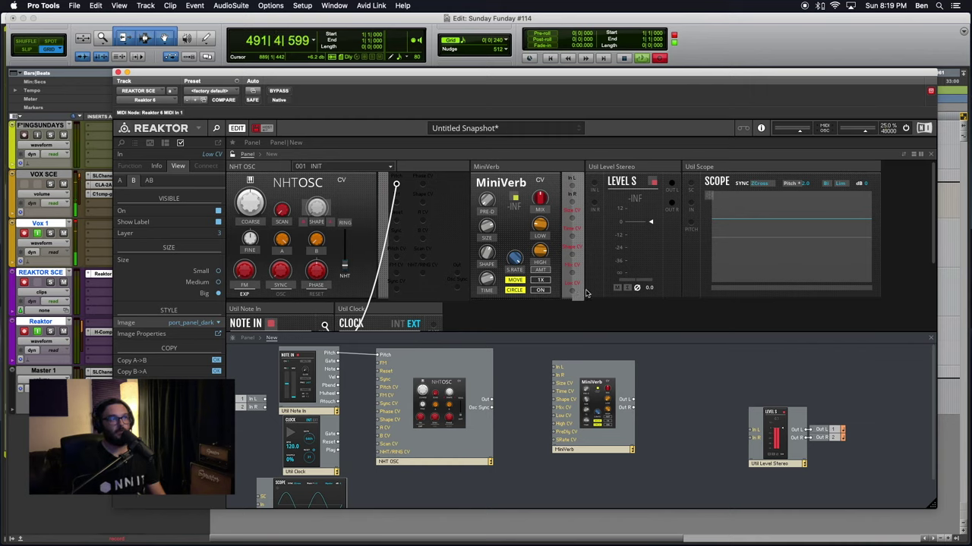
{"action": "left_click", "coordinate": [580, 187]}
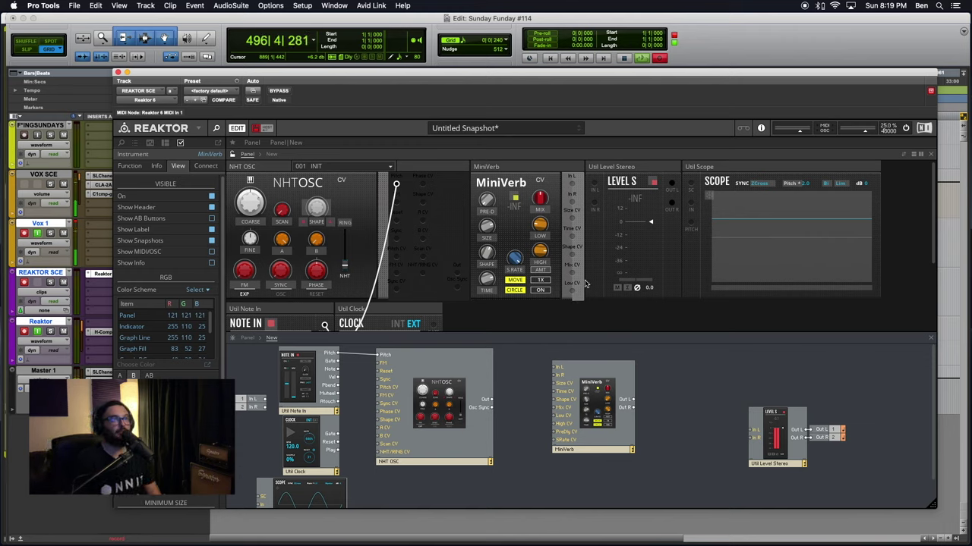
Step: Show MiniVerb's High CV port with the port_panel_dark image and place it beside In L to start a second port column
{"action": "right_click", "coordinate": [555, 427]}
{"action": "left_click", "coordinate": [581, 472]}
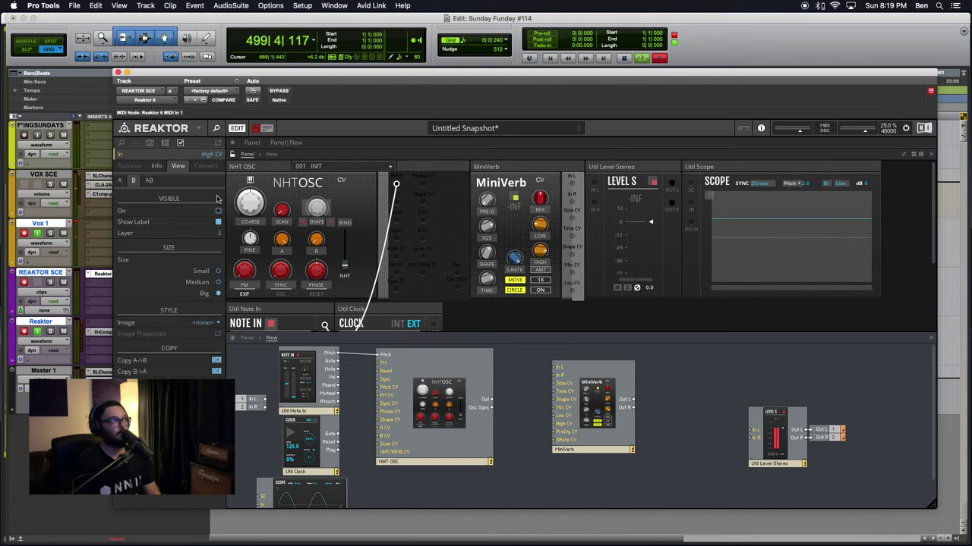
{"action": "left_click", "coordinate": [214, 324]}
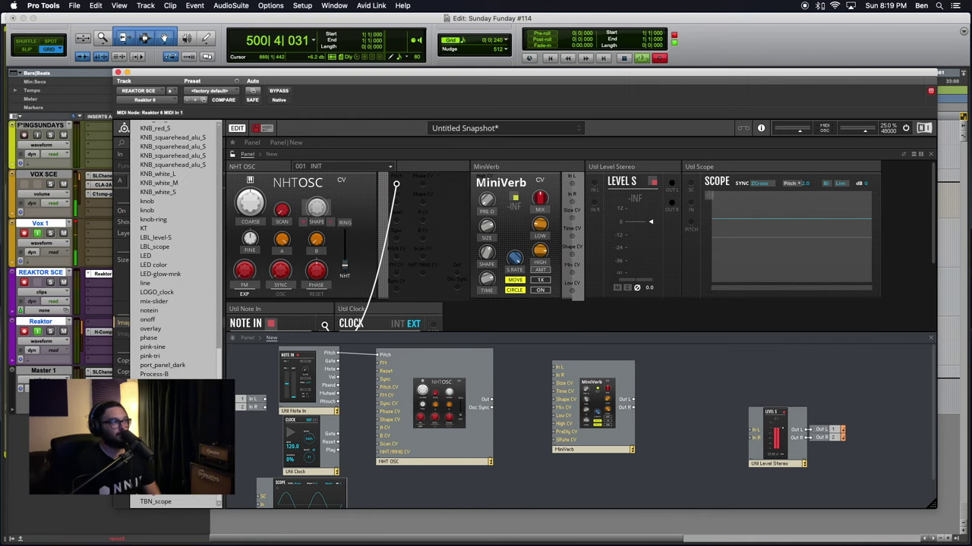
{"action": "left_click", "coordinate": [160, 366]}
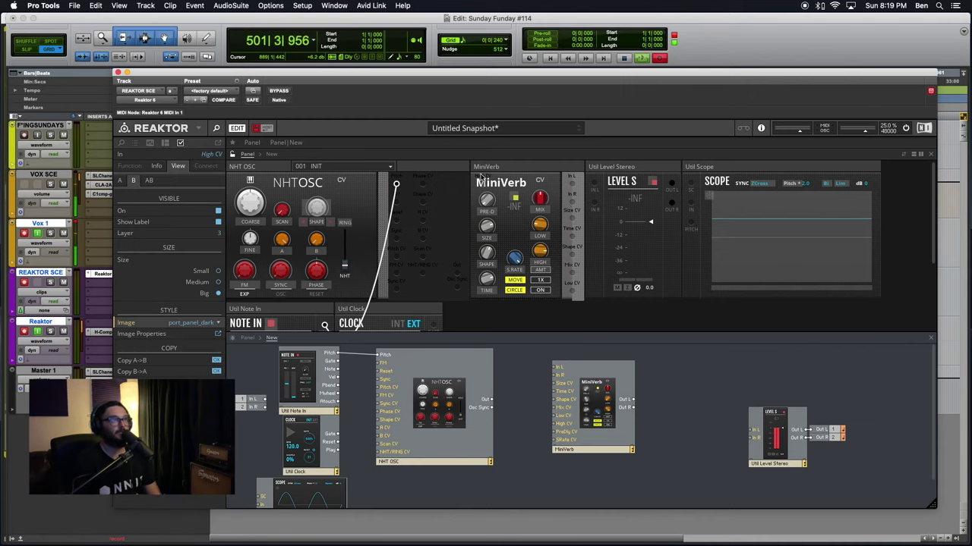
{"action": "left_click", "coordinate": [480, 176]}
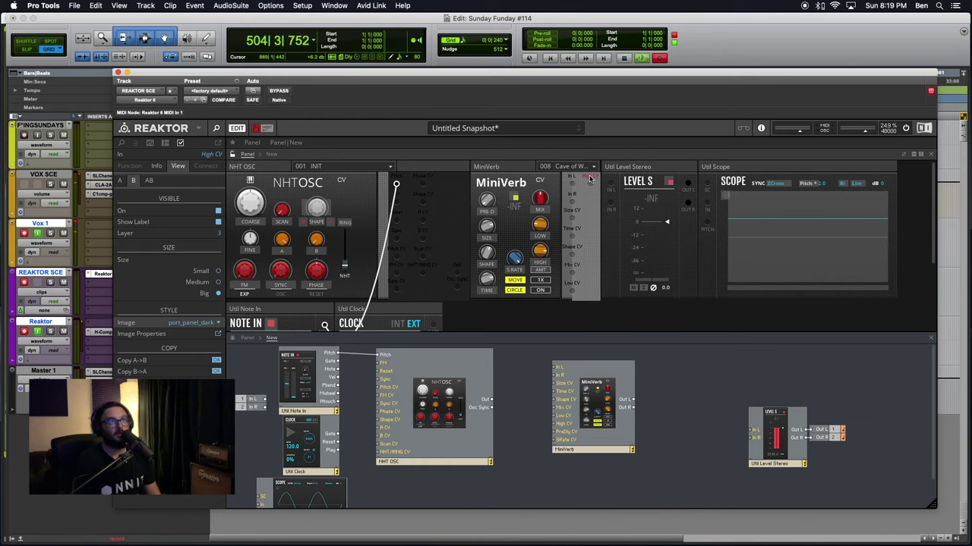
Step: Show MiniVerb's PreDly CV port with the port_panel_dark image, place it below High CV and align High CV with it
{"action": "right_click", "coordinate": [554, 435]}
{"action": "left_click", "coordinate": [577, 482]}
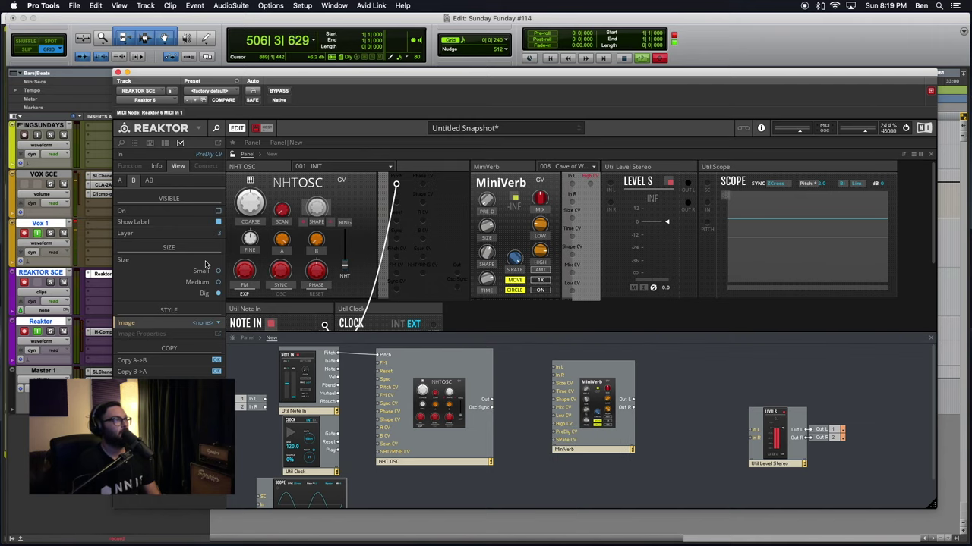
{"action": "left_click", "coordinate": [206, 322]}
{"action": "scroll", "coordinate": [175, 323], "scroll_direction": "down", "scroll_amount": 2}
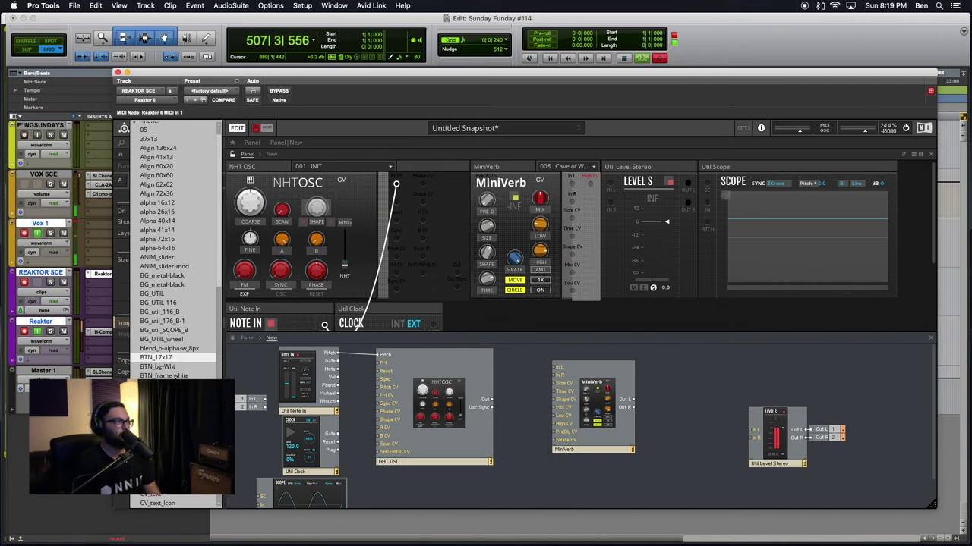
{"action": "left_click", "coordinate": [163, 365]}
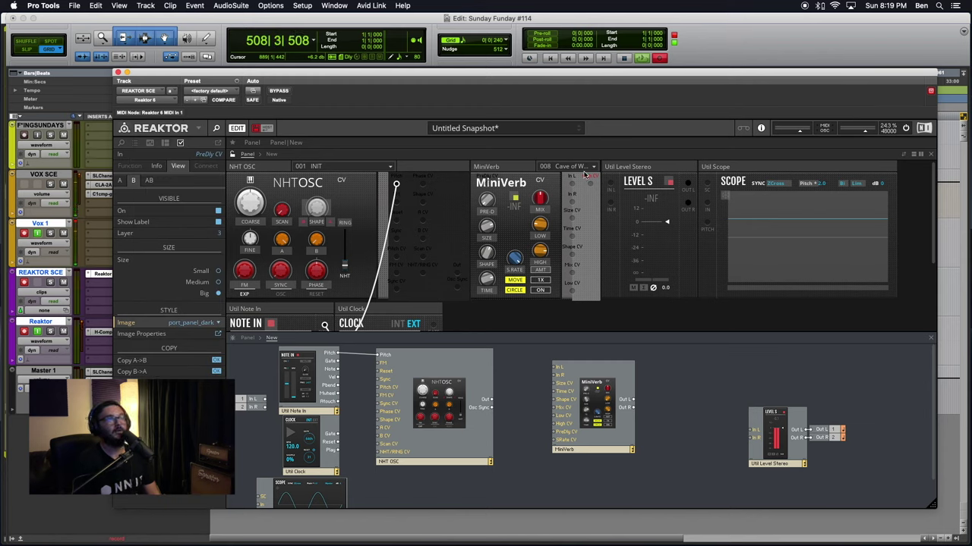
{"action": "left_click_drag", "start_coordinate": [492, 178], "coordinate": [595, 196]}
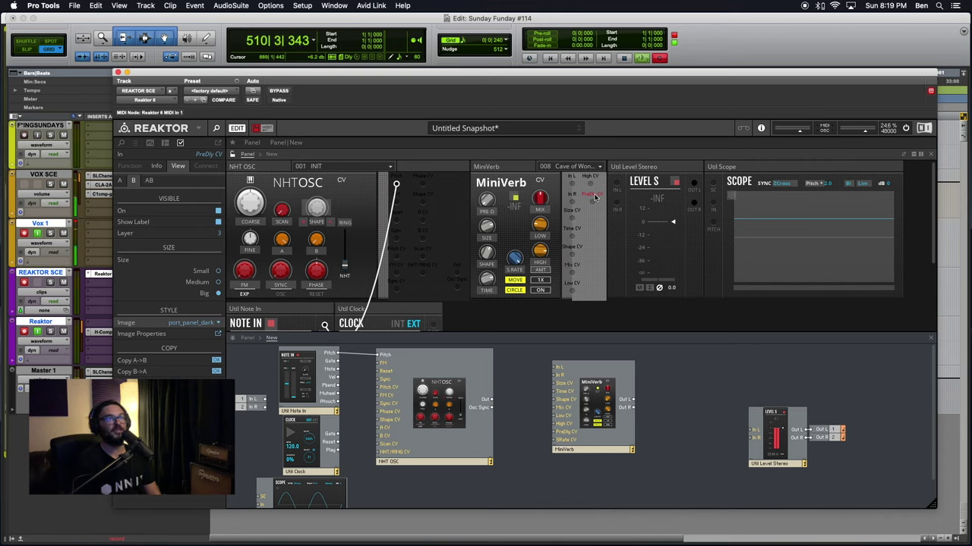
{"action": "left_click", "coordinate": [589, 176]}
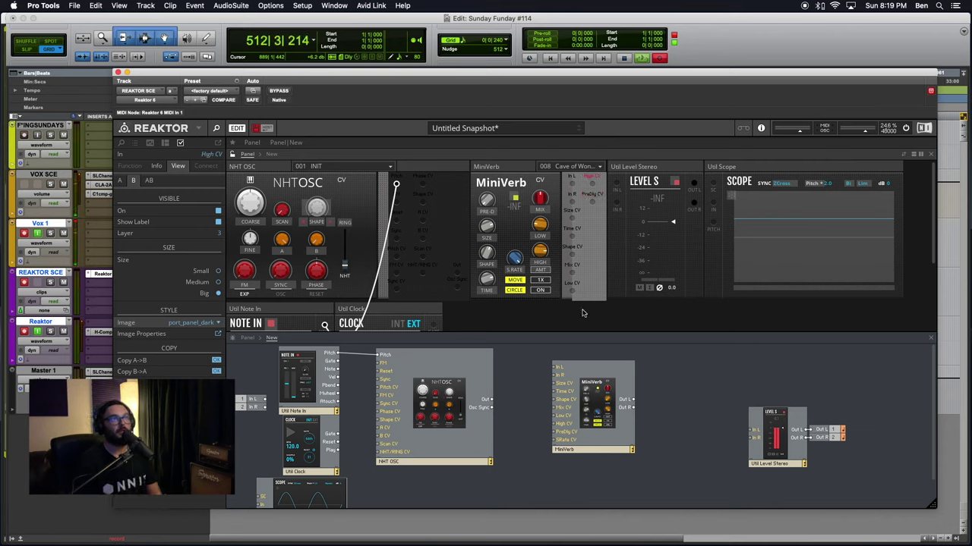
Step: Make MiniVerb's SRate CV port visible in View B with the port_panel_dark image and place it below PreDly CV
{"action": "right_click", "coordinate": [554, 440]}
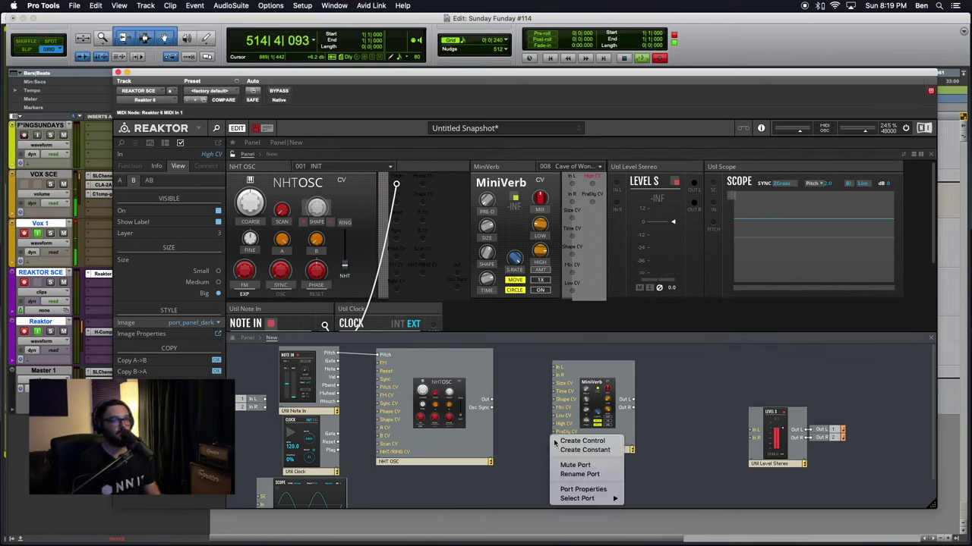
{"action": "left_click", "coordinate": [581, 490]}
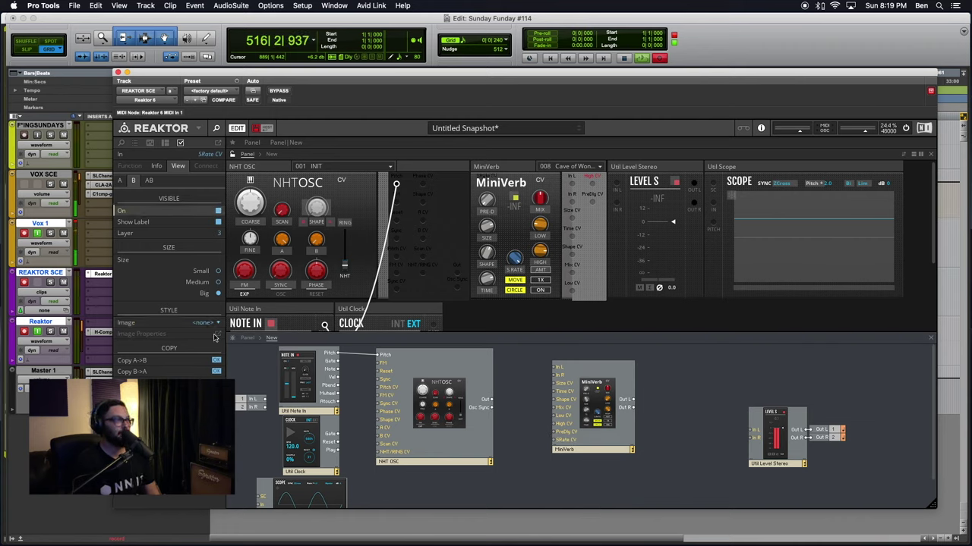
{"action": "left_click", "coordinate": [210, 324]}
{"action": "scroll", "coordinate": [175, 250], "scroll_direction": "down", "scroll_amount": 10}
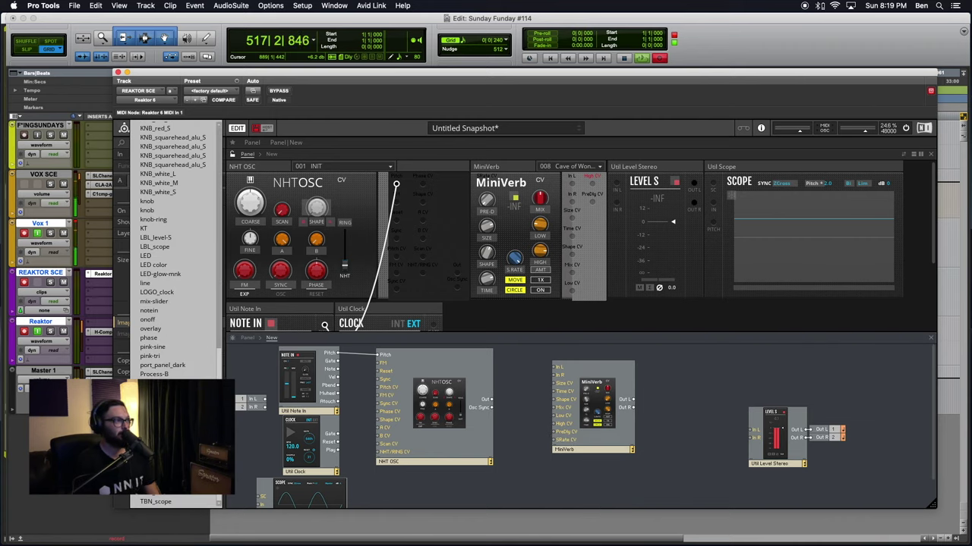
{"action": "left_click", "coordinate": [171, 365]}
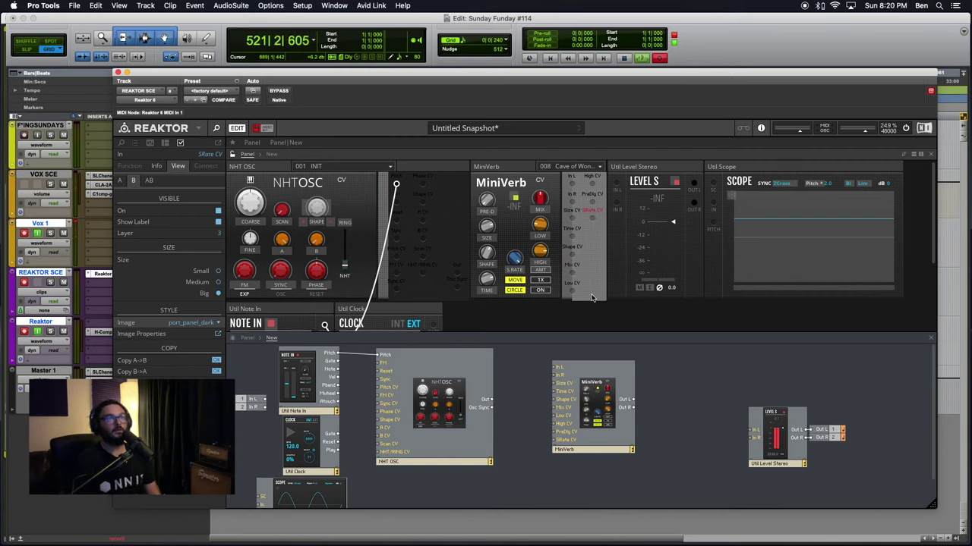
Step: Show MiniVerb's Out L output port with the port_panel_dark image and place it beside Mix CV in the second port column
{"action": "right_click", "coordinate": [632, 404]}
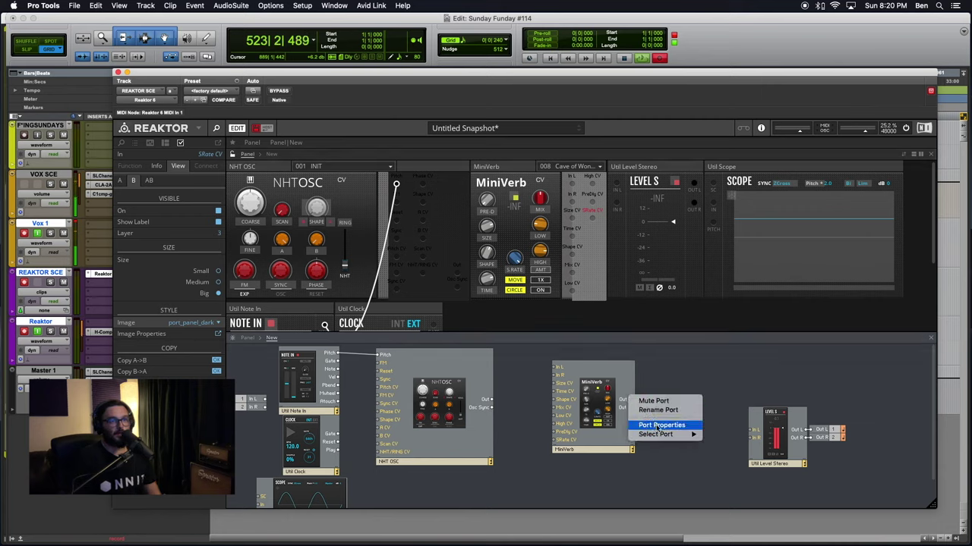
{"action": "left_click", "coordinate": [657, 425]}
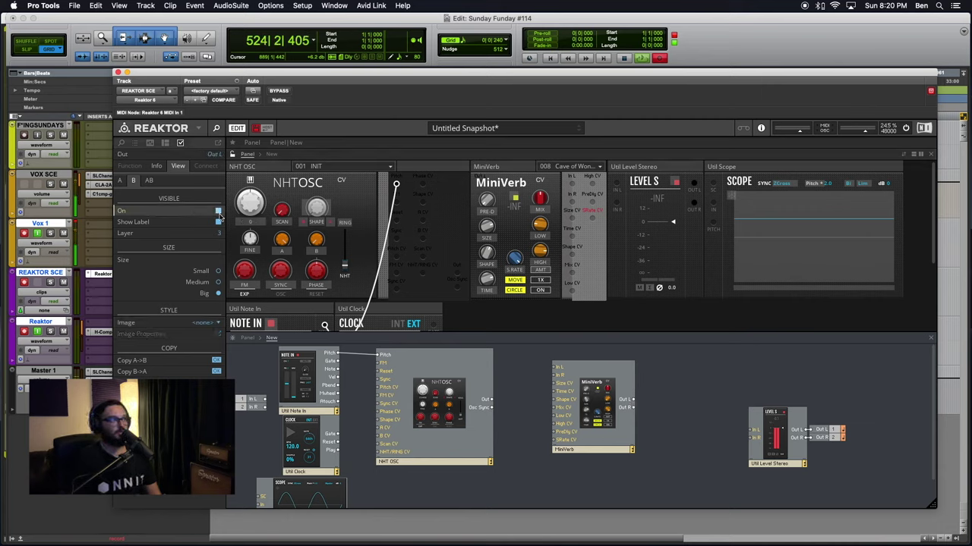
{"action": "left_click", "coordinate": [213, 324]}
{"action": "scroll", "coordinate": [174, 326], "scroll_direction": "down", "scroll_amount": 5}
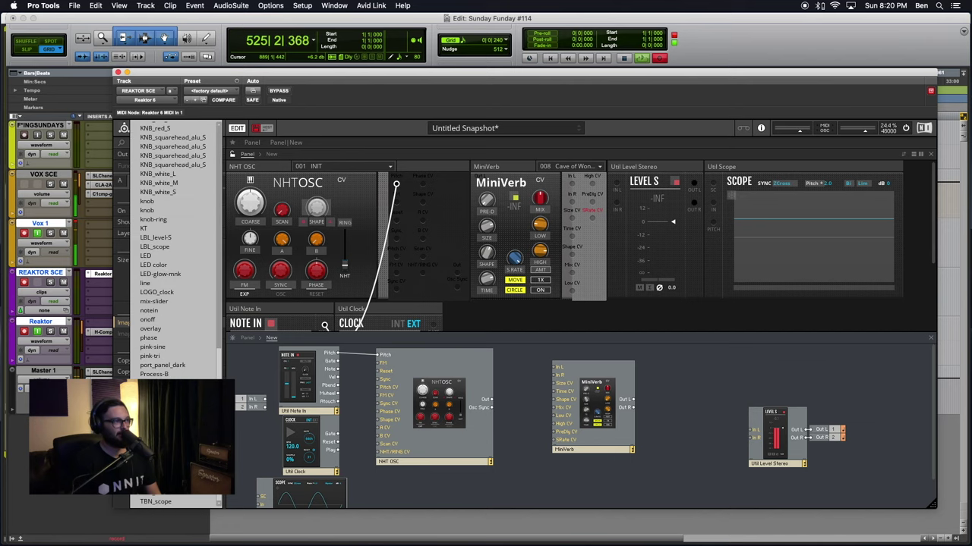
{"action": "left_click", "coordinate": [163, 365]}
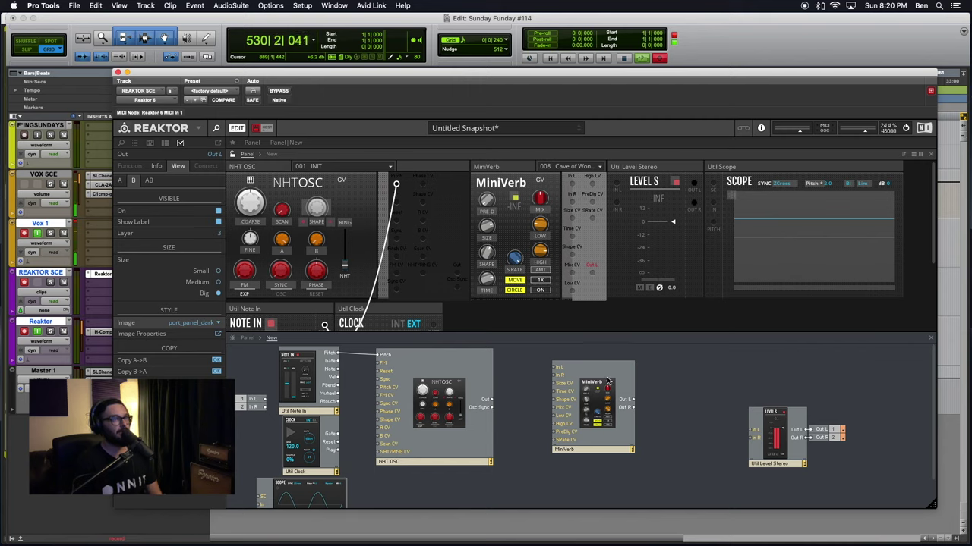
Step: Make MiniVerb's Out R output port visible with the port_panel_dark image and place it below Out L, beside Low CV
{"action": "right_click", "coordinate": [634, 410]}
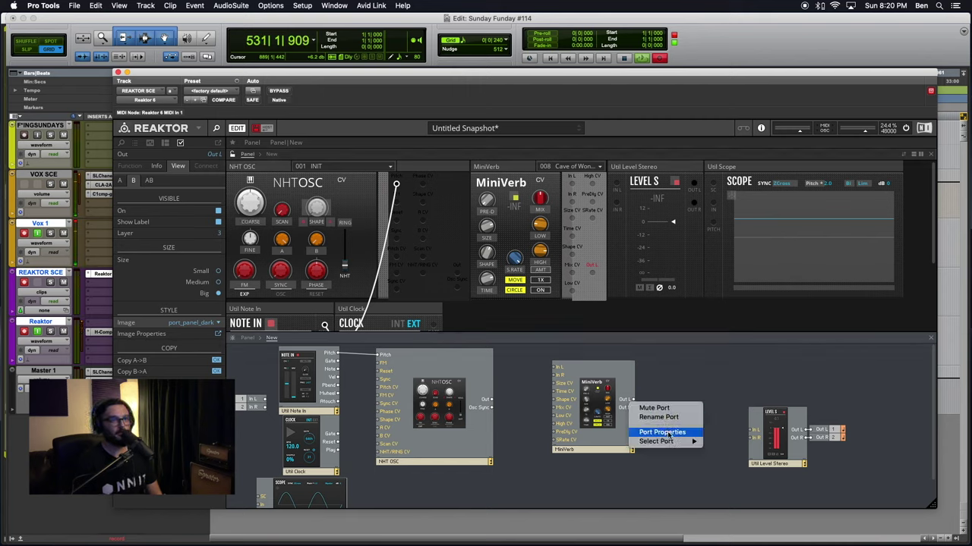
{"action": "left_click", "coordinate": [651, 432]}
{"action": "left_click", "coordinate": [217, 211]}
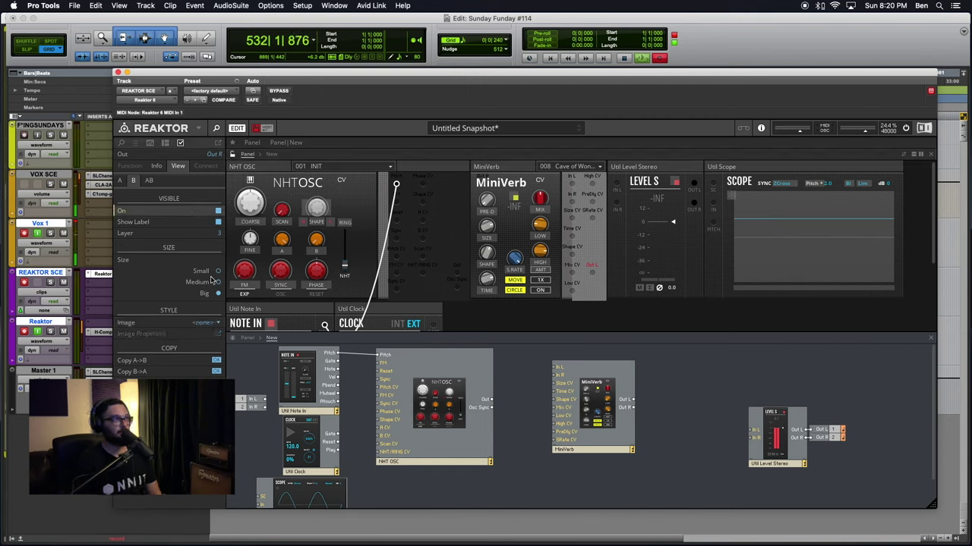
{"action": "left_click", "coordinate": [214, 323]}
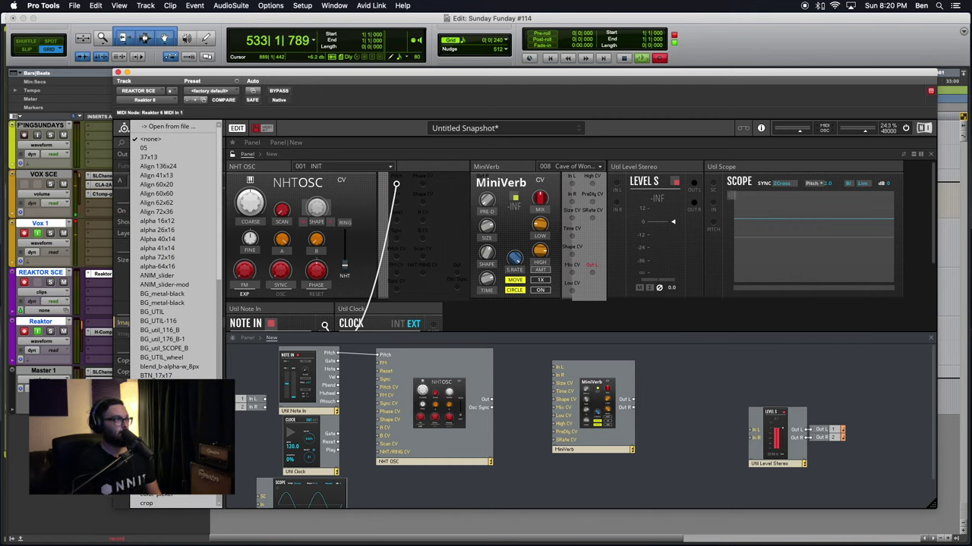
{"action": "scroll", "coordinate": [176, 304], "scroll_direction": "down", "scroll_amount": 10}
{"action": "left_click", "coordinate": [175, 365]}
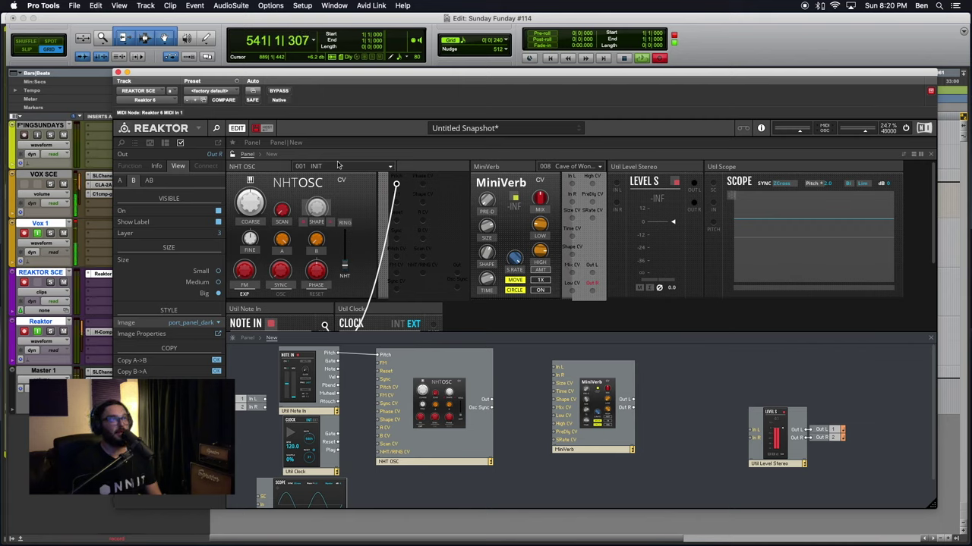
Step: Look through MiniVerb's snapshot list without changing the snapshot and show the instrument's Function properties
{"action": "left_click", "coordinate": [581, 167]}
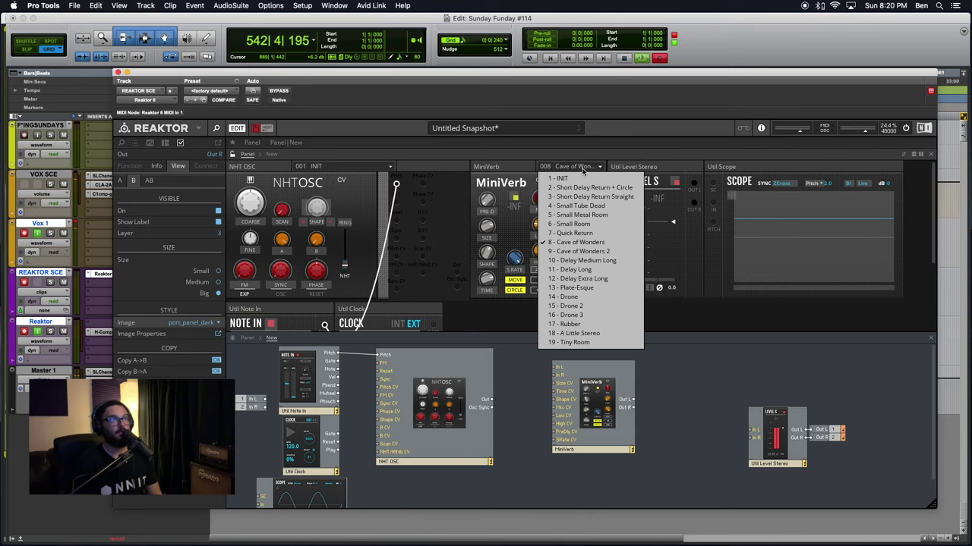
{"action": "left_click", "coordinate": [540, 177]}
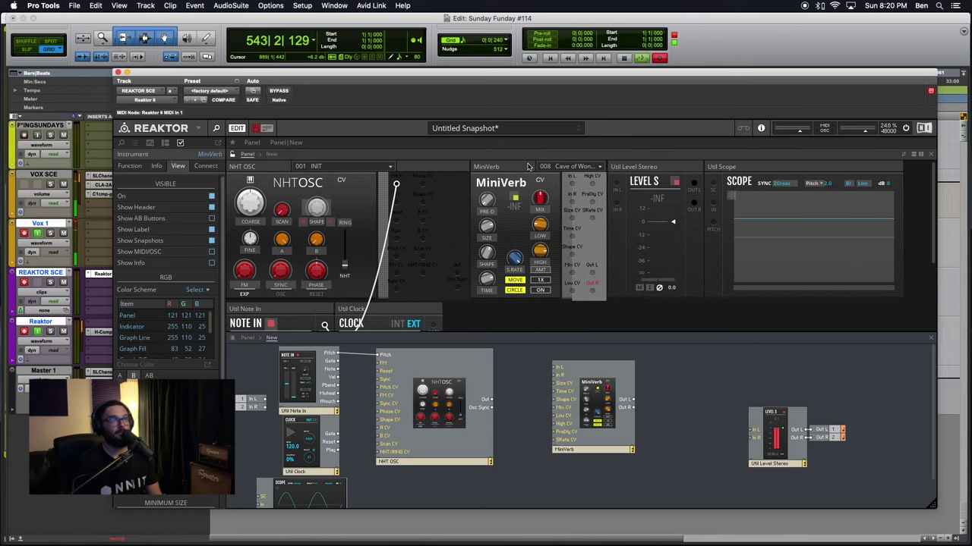
{"action": "left_click", "coordinate": [128, 167]}
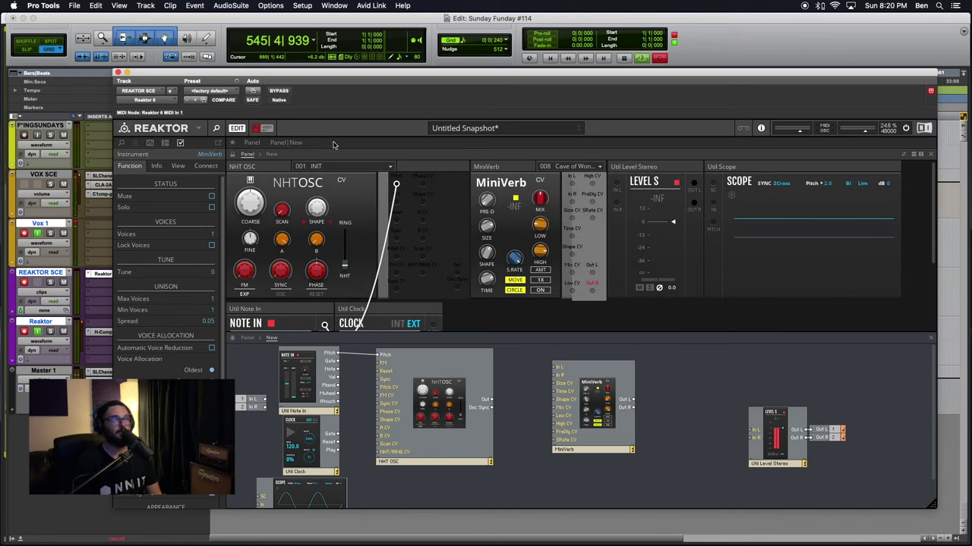
Step: Select the MiniVerb block and review its snapshot list again, keeping the current snapshot
{"action": "left_click", "coordinate": [517, 166]}
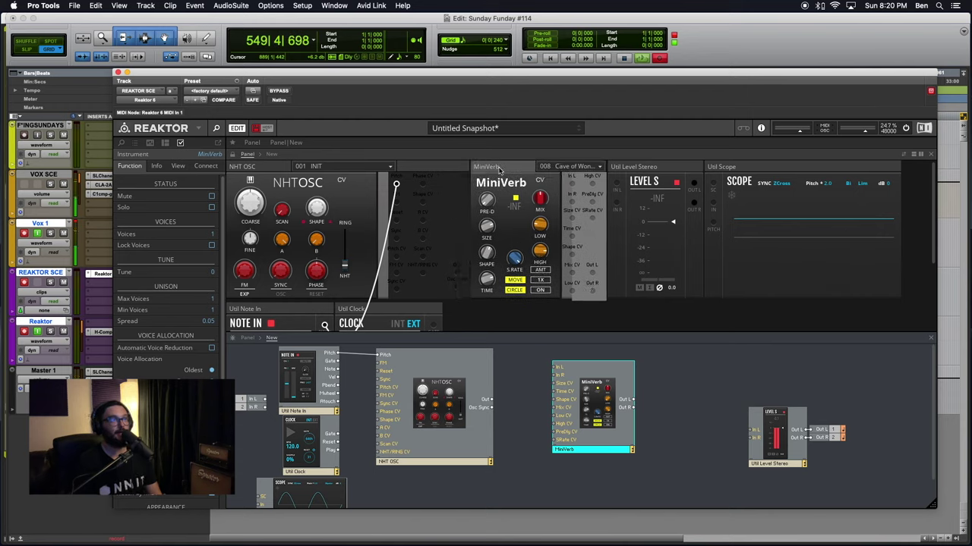
{"action": "mouse_move", "coordinate": [501, 168]}
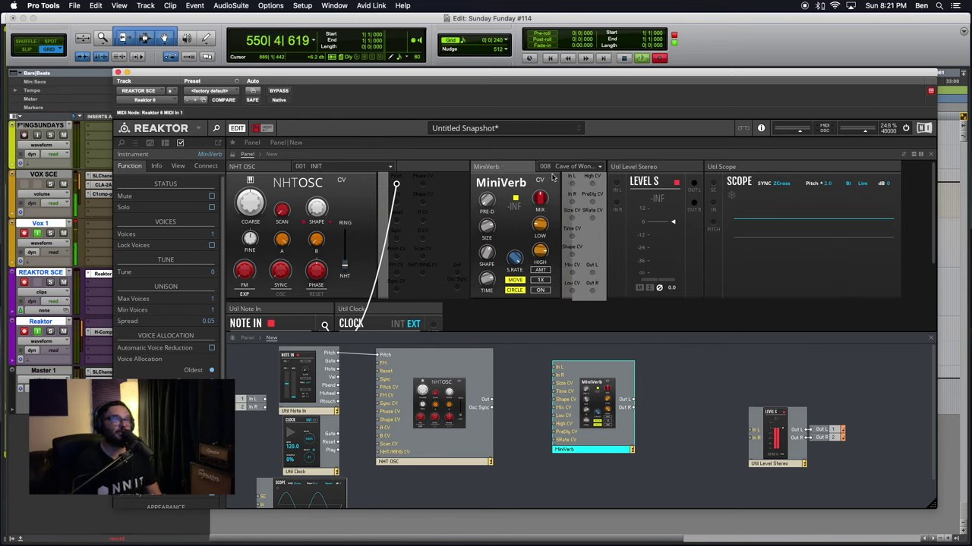
{"action": "left_click", "coordinate": [539, 167]}
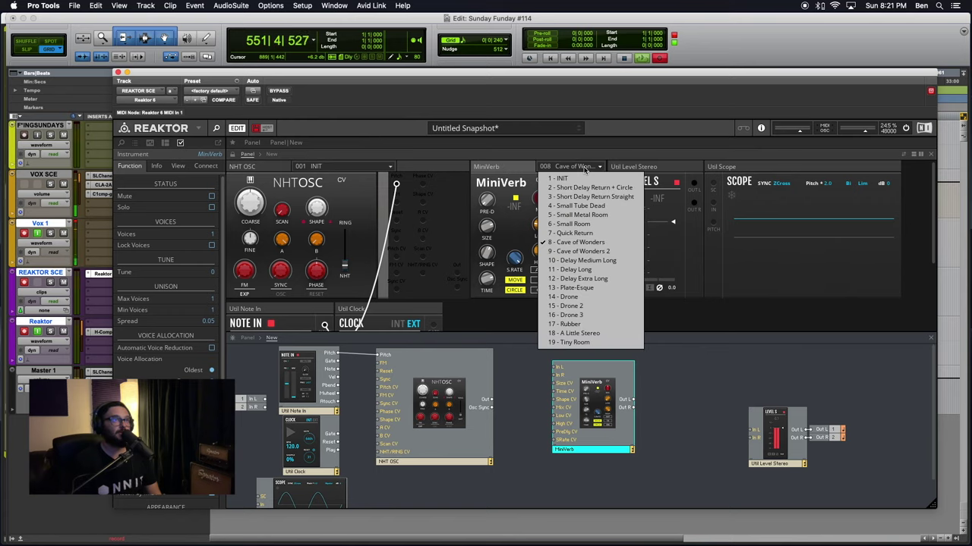
{"action": "left_click", "coordinate": [510, 174]}
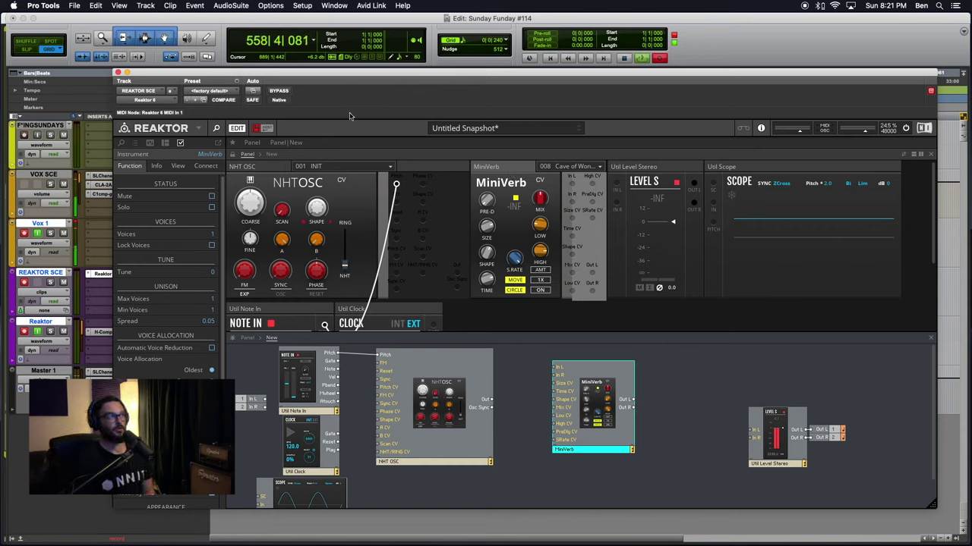
Step: Unlock the instrument panel, select all of MiniVerb's input and output ports together, and lock the panel again
{"action": "left_click", "coordinate": [234, 154]}
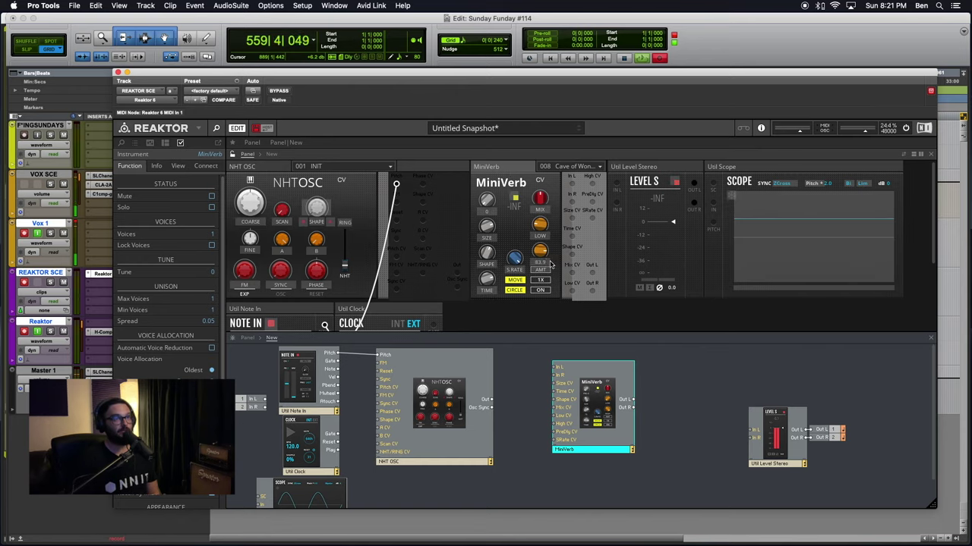
{"action": "left_click", "coordinate": [571, 182]}
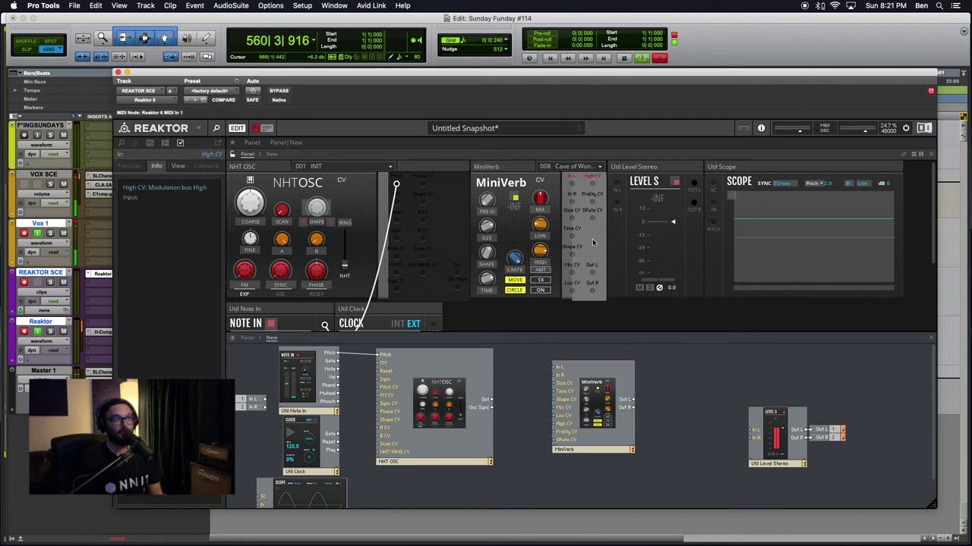
{"action": "left_click", "coordinate": [575, 211]}
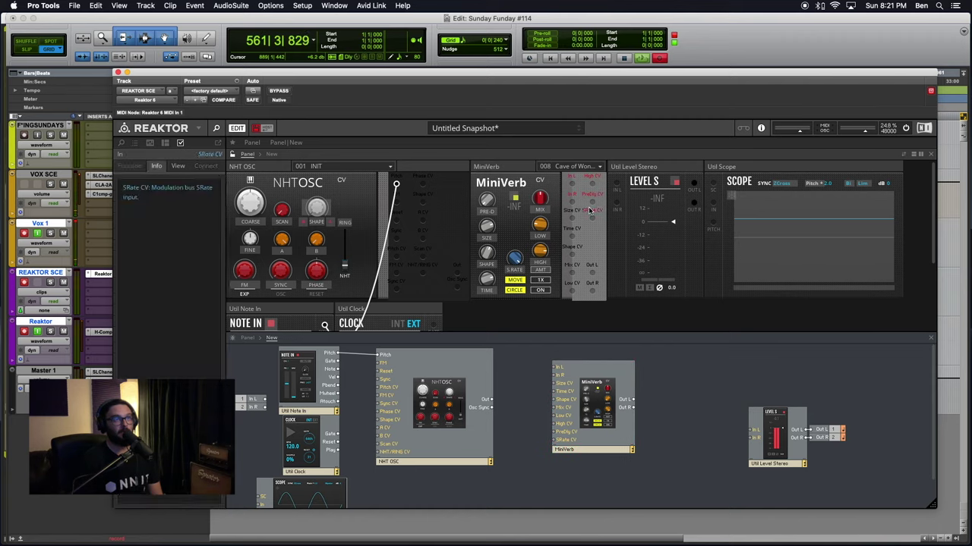
{"action": "left_click", "coordinate": [565, 263]}
{"action": "left_click", "coordinate": [571, 266]}
{"action": "left_click", "coordinate": [574, 270]}
{"action": "left_click", "coordinate": [591, 266]}
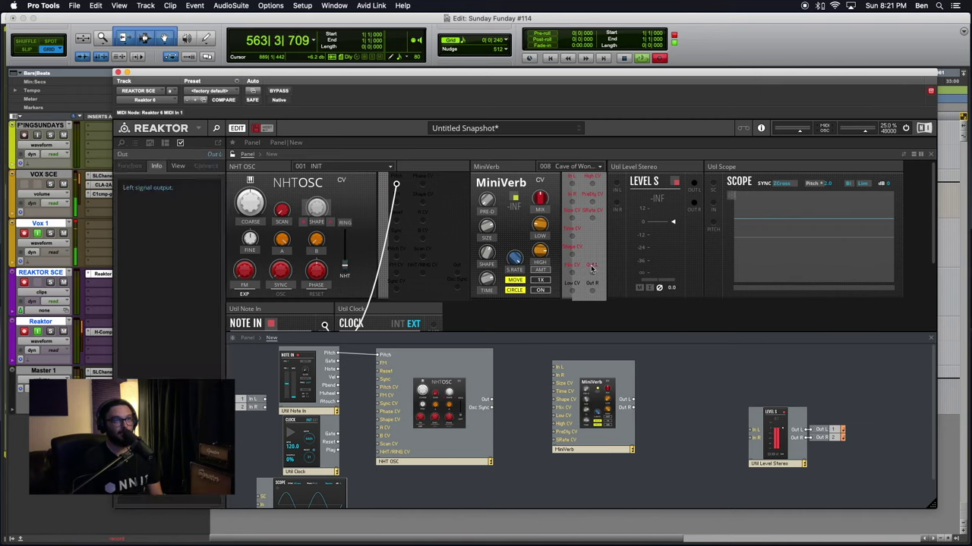
{"action": "left_click", "coordinate": [590, 283]}
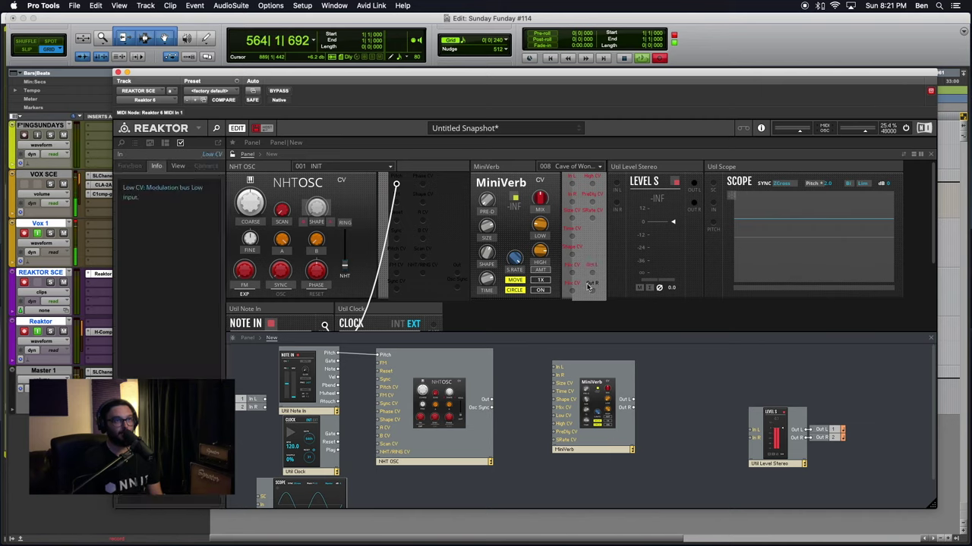
{"action": "left_click", "coordinate": [597, 179]}
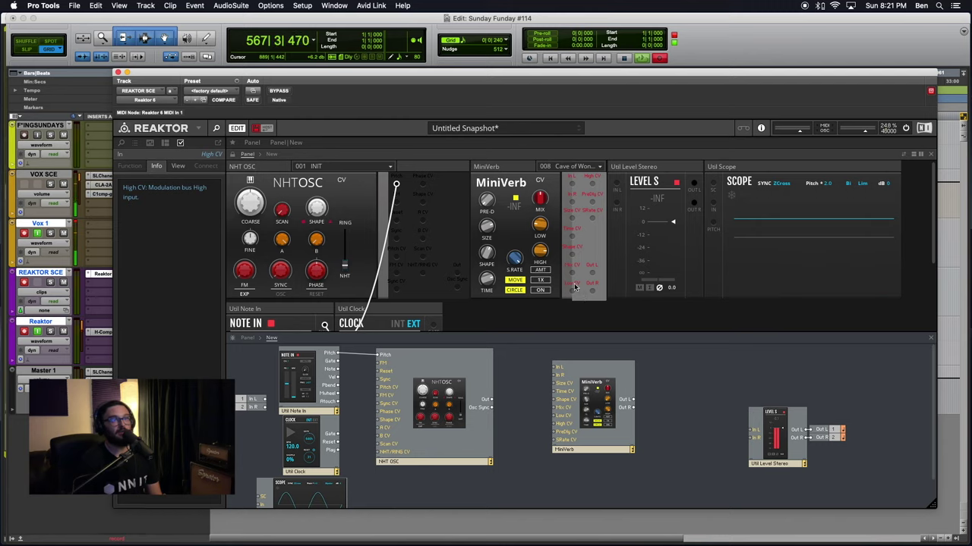
{"action": "mouse_move", "coordinate": [536, 265]}
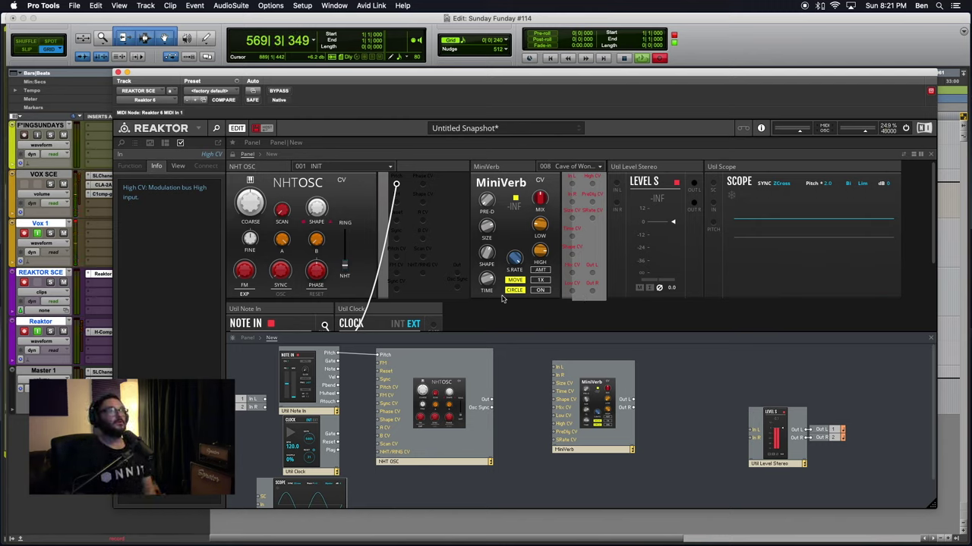
Step: Mute the VOX SCE track briefly and unmute it again
{"action": "left_click", "coordinate": [65, 184]}
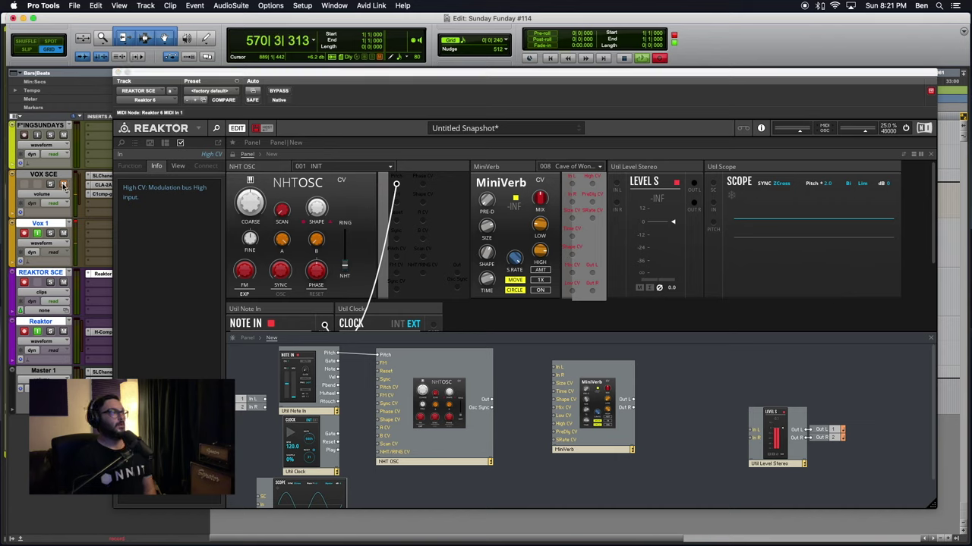
{"action": "left_click", "coordinate": [64, 185]}
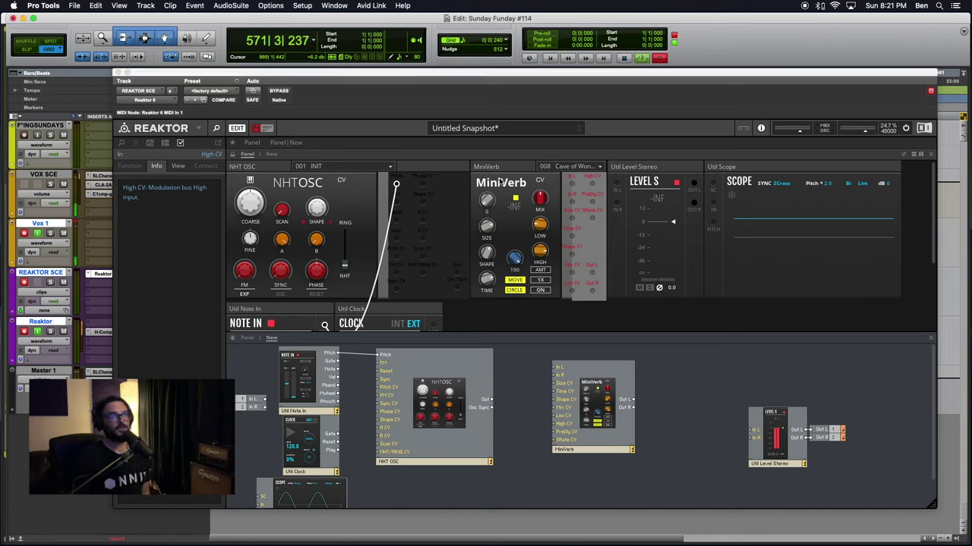
Step: Unlock the panel to raise MiniVerb's lowest ports slightly, and compare the block's View A and View B, ending in View B
{"action": "left_click", "coordinate": [232, 155]}
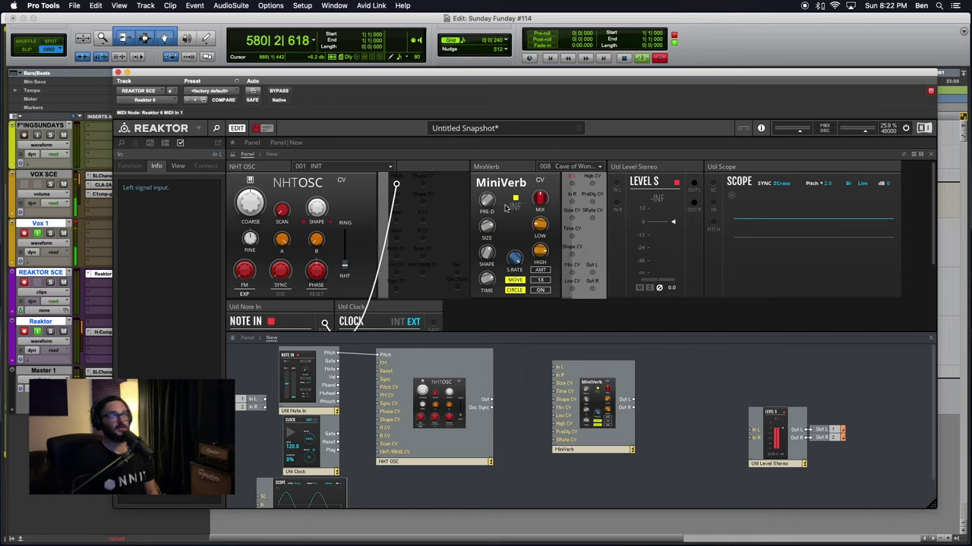
{"action": "left_click", "coordinate": [512, 168]}
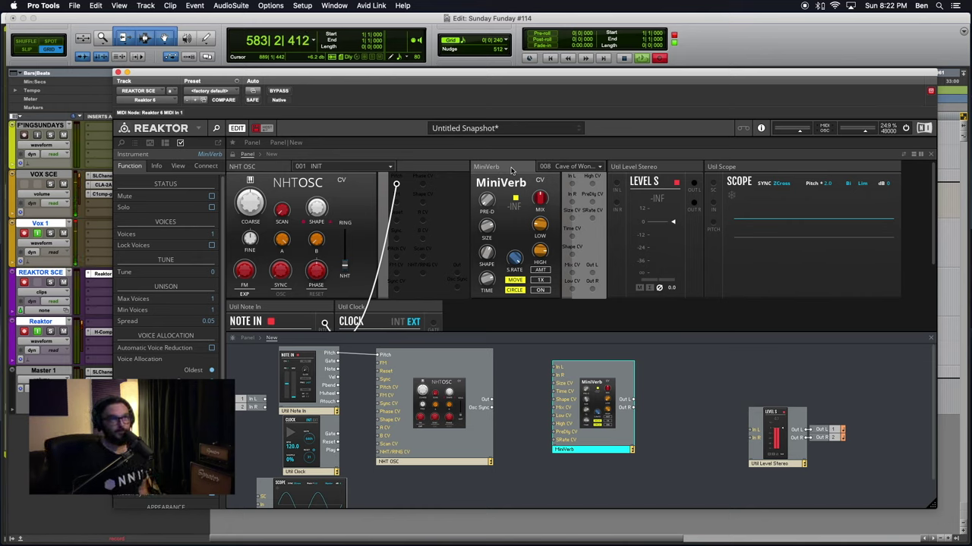
{"action": "right_click", "coordinate": [511, 170]}
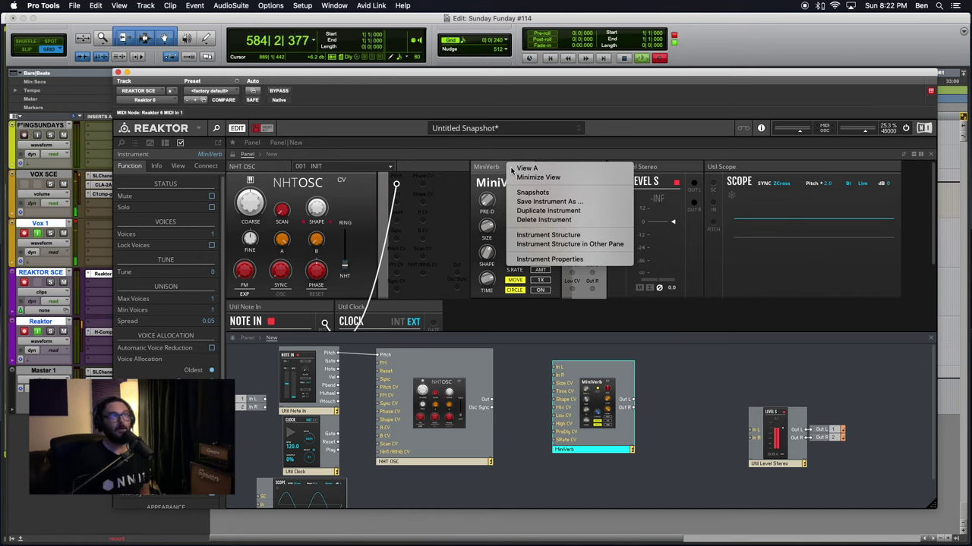
{"action": "left_click", "coordinate": [502, 164]}
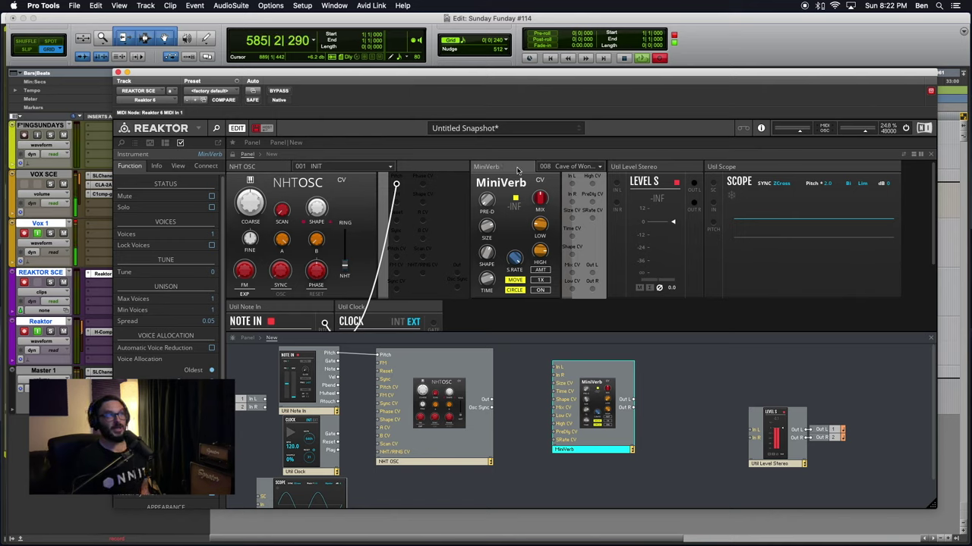
{"action": "right_click", "coordinate": [517, 169]}
{"action": "left_click", "coordinate": [519, 166]}
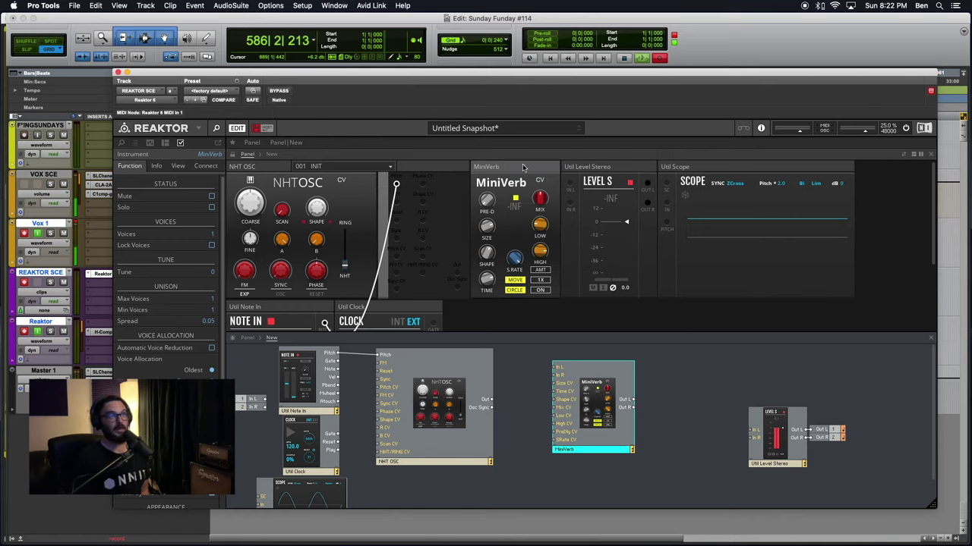
{"action": "right_click", "coordinate": [523, 164]}
{"action": "left_click", "coordinate": [524, 165]}
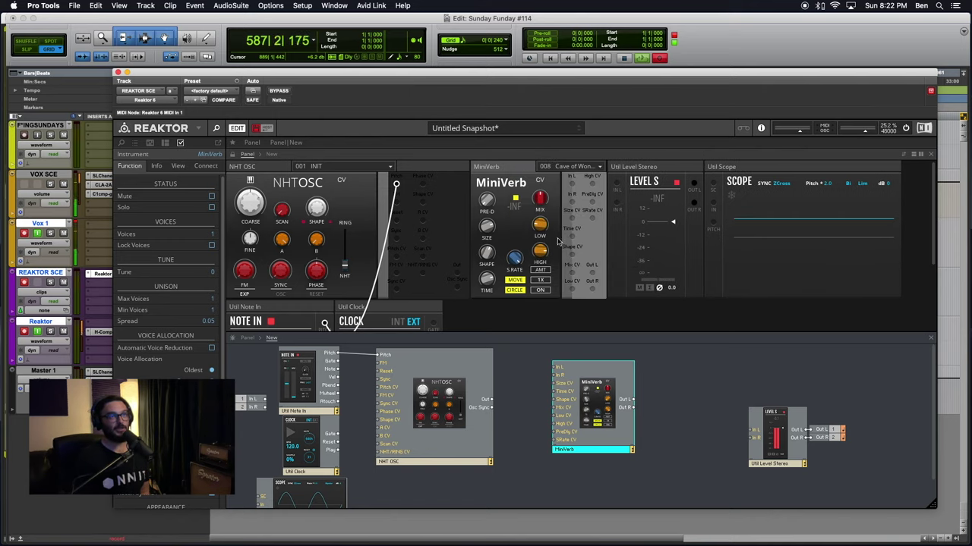
Step: Save the modified MiniVerb instrument as MiniVerb.ism in the _Synite Audio folder inside _6.3 Blocks
{"action": "mouse_move", "coordinate": [518, 166]}
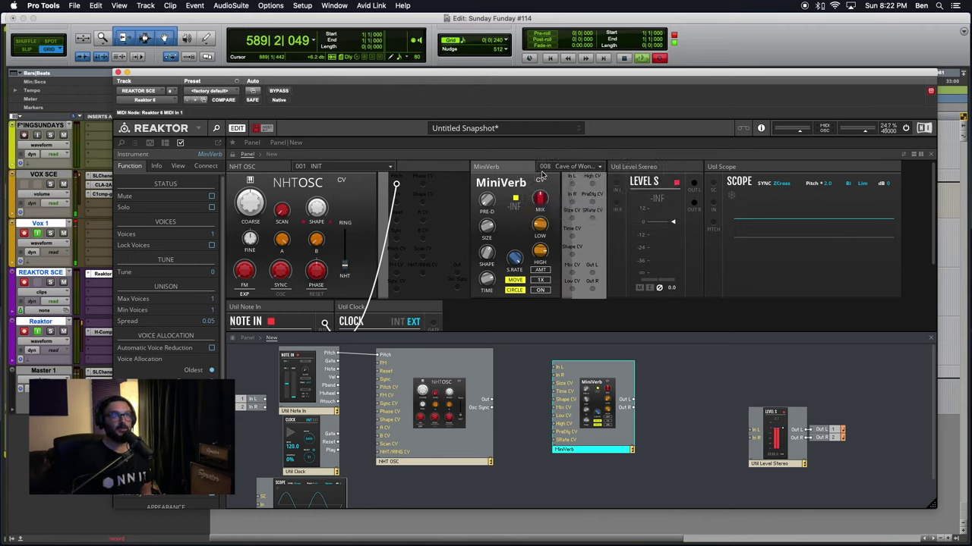
{"action": "right_click", "coordinate": [520, 168]}
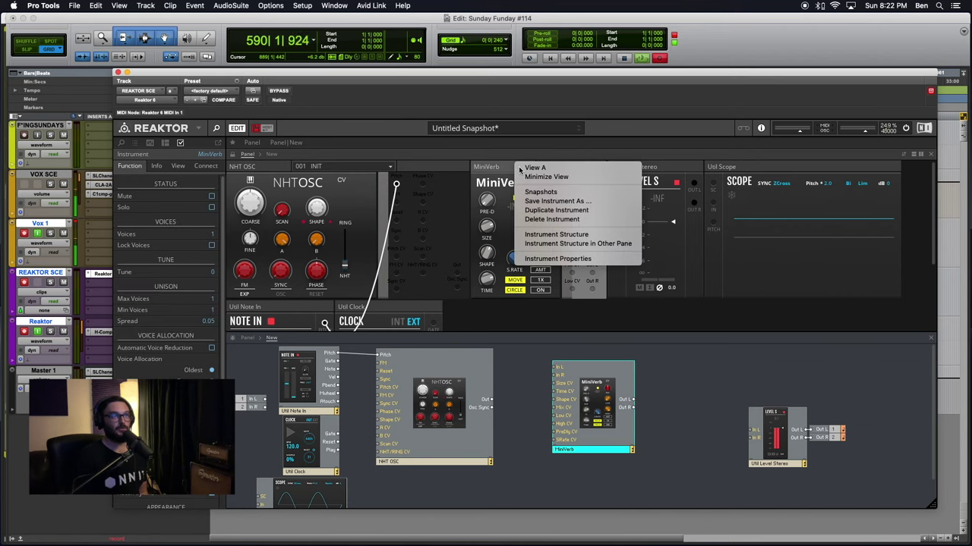
{"action": "left_click", "coordinate": [563, 202]}
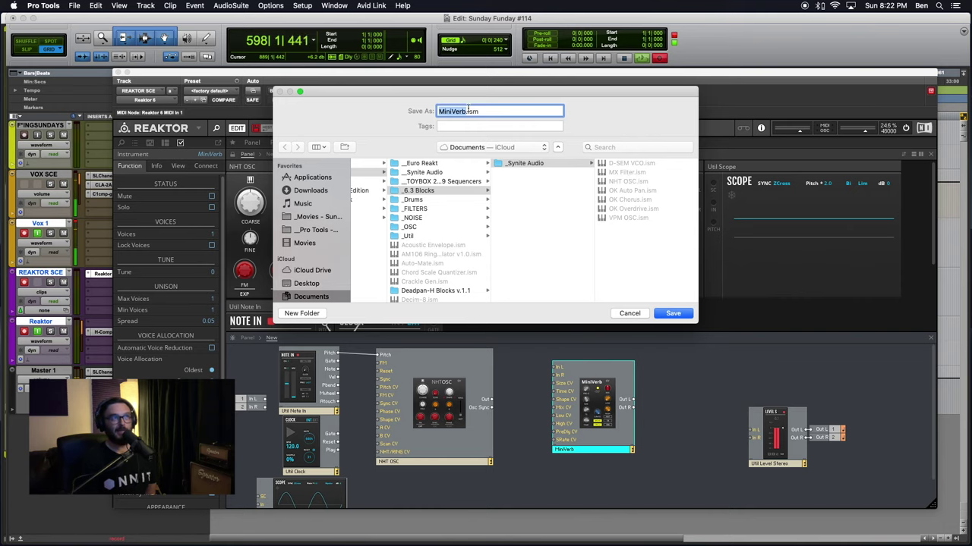
{"action": "left_click", "coordinate": [672, 314]}
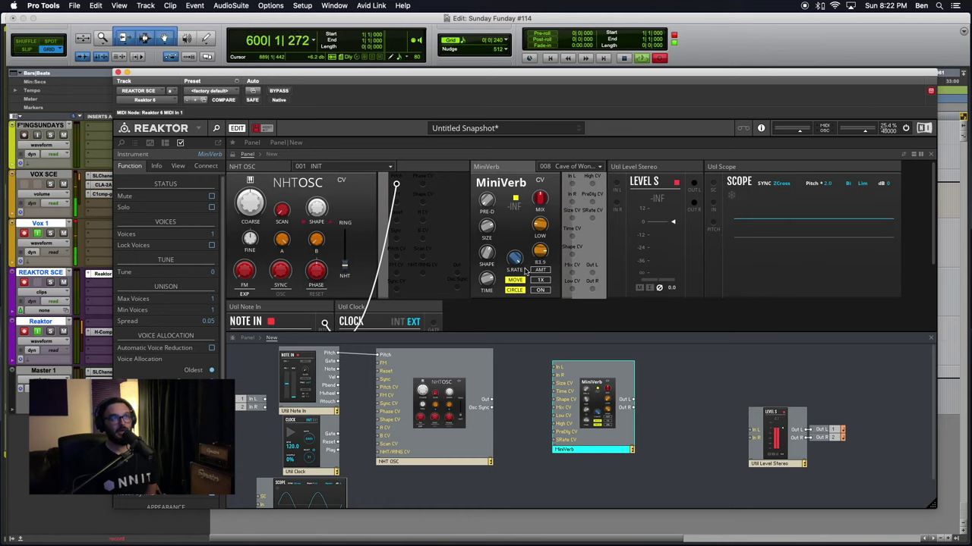
{"action": "left_click", "coordinate": [522, 311]}
Step: Browse the user library to _6.3 Blocks > _Synite Audio and select MiniVerb.ism
{"action": "left_click", "coordinate": [122, 143]}
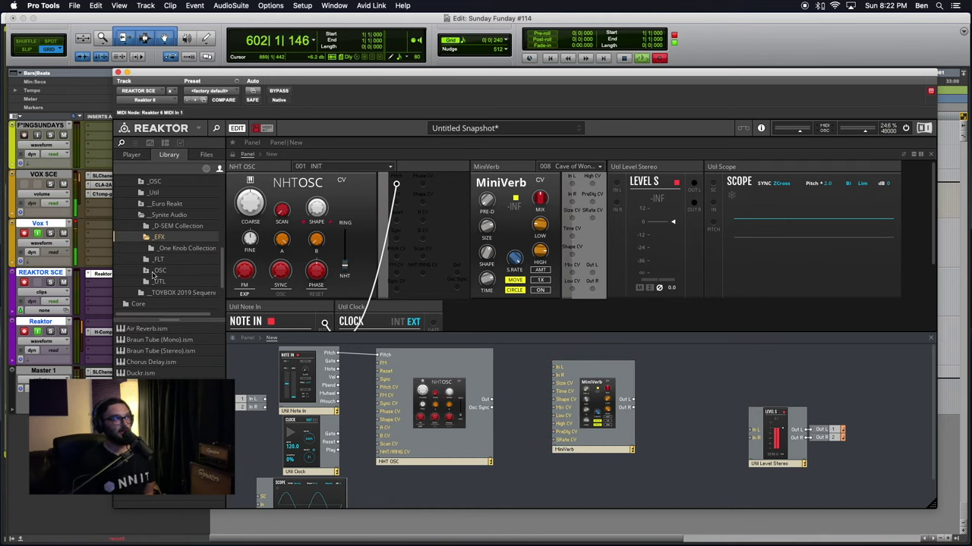
{"action": "scroll", "coordinate": [149, 247], "scroll_direction": "up", "scroll_amount": 5}
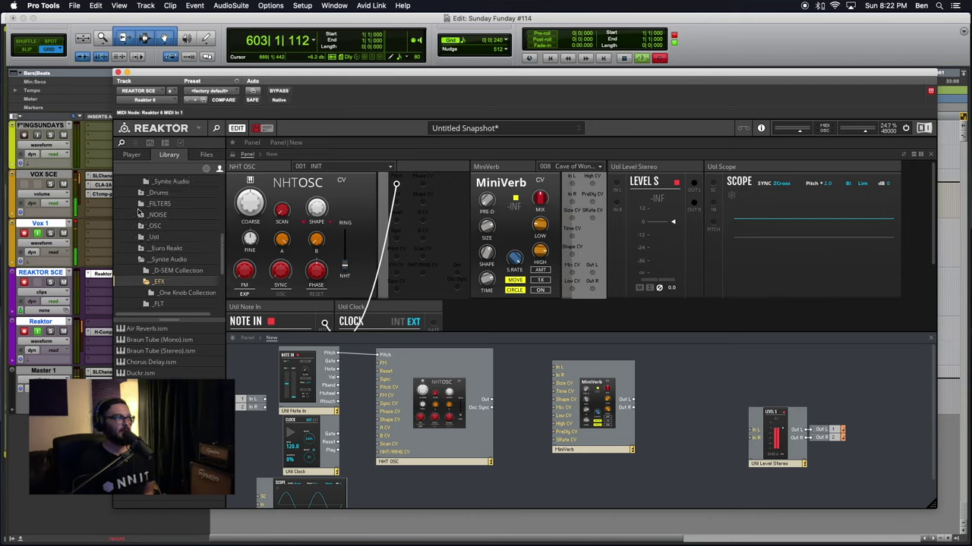
{"action": "left_click", "coordinate": [168, 216]}
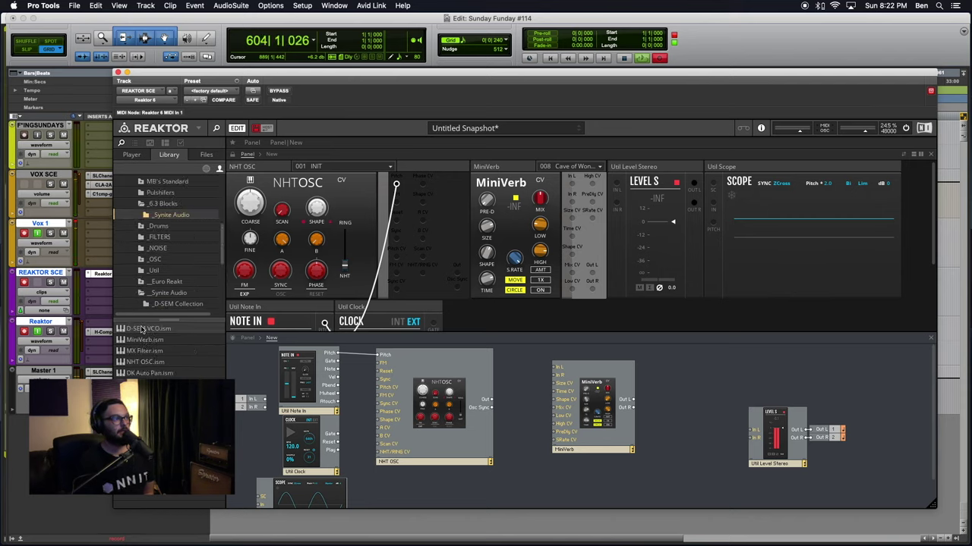
{"action": "left_click", "coordinate": [161, 353]}
{"action": "left_click", "coordinate": [155, 341]}
Step: Delete the existing MiniVerb and insert the saved MiniVerb.ism in its place, between Util Level Stereo and Util Scope on the panel
{"action": "left_click", "coordinate": [511, 168]}
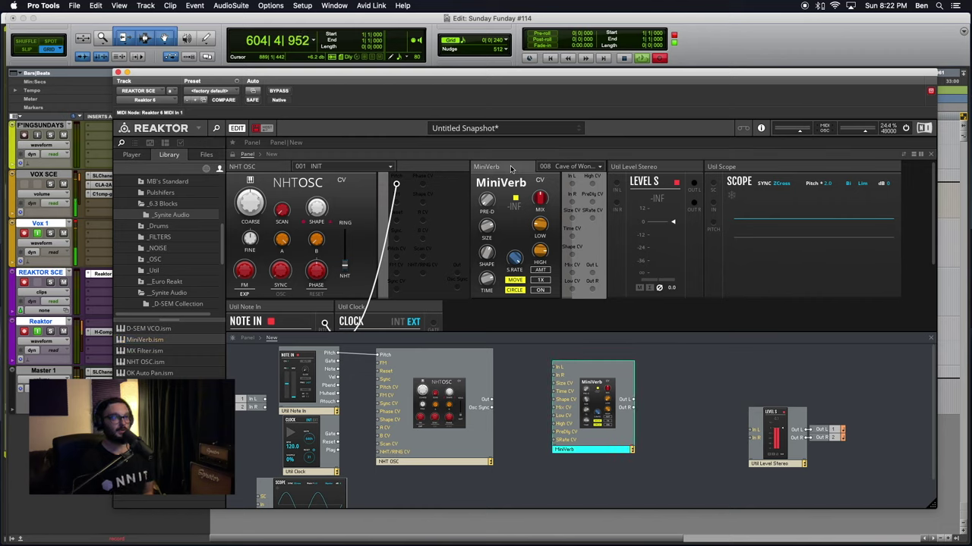
{"action": "key", "text": "Delete"}
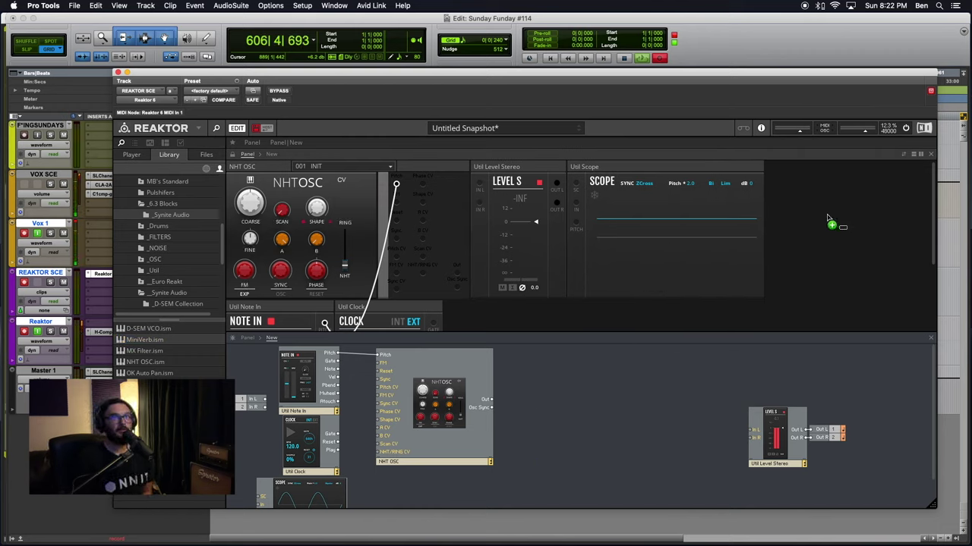
{"action": "key", "text": "ctrl+z"}
{"action": "left_click_drag", "start_coordinate": [769, 171], "coordinate": [577, 171]}
{"action": "left_click", "coordinate": [668, 186]}
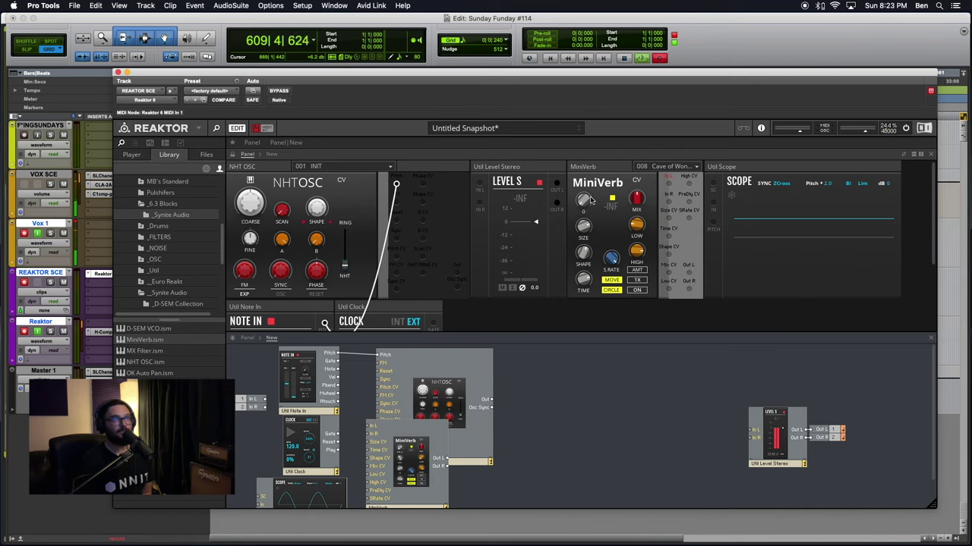
Step: Move MiniVerb clear of NHT OSC in the structure and connect its Out L and Out R to Util Level Stereo's In L and In R
{"action": "left_click", "coordinate": [596, 167]}
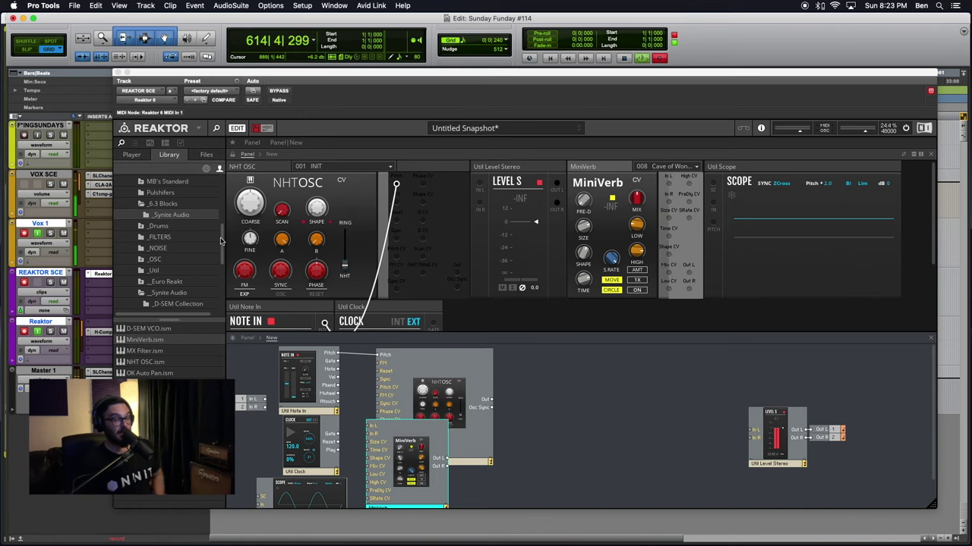
{"action": "left_click_drag", "start_coordinate": [399, 449], "coordinate": [560, 395]}
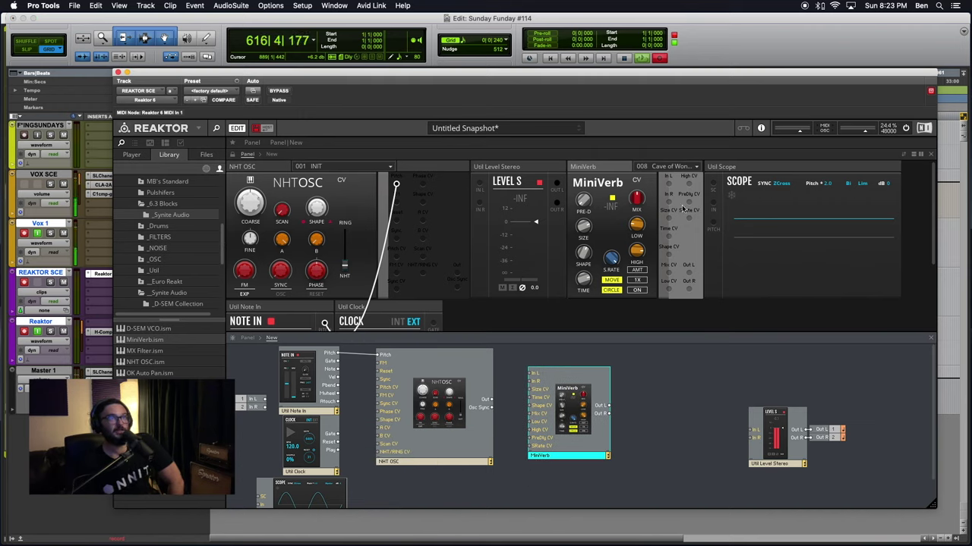
{"action": "left_click_drag", "start_coordinate": [688, 275], "coordinate": [479, 185]}
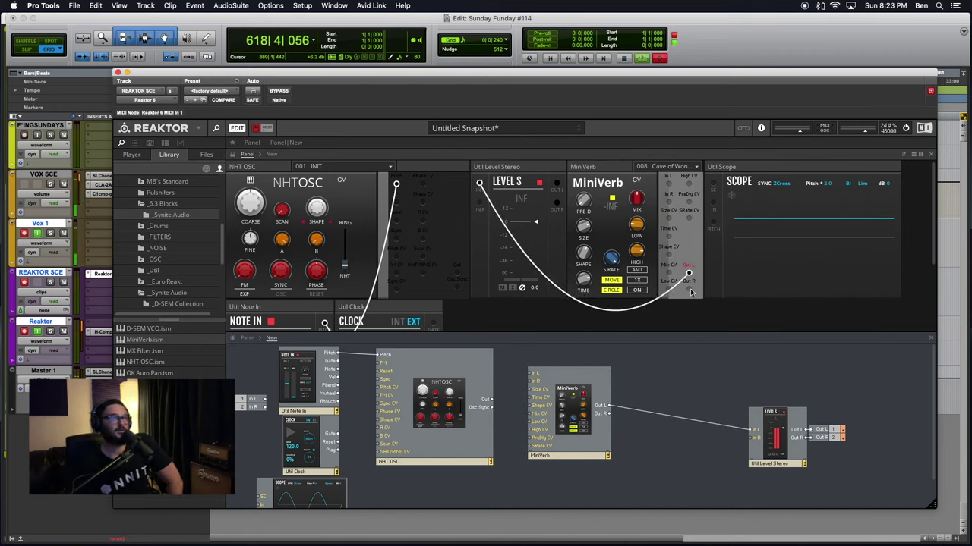
{"action": "left_click_drag", "start_coordinate": [688, 290], "coordinate": [479, 203]}
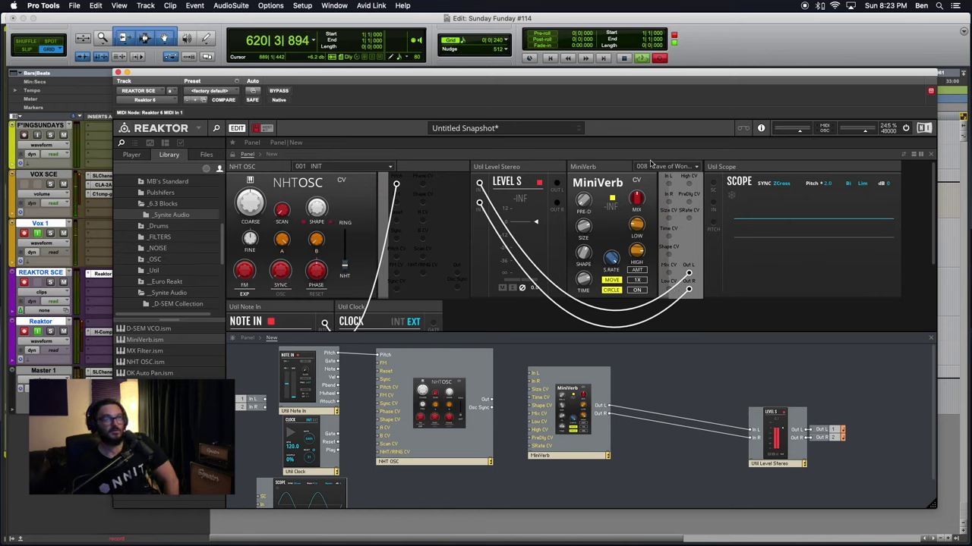
{"action": "left_click", "coordinate": [615, 167]}
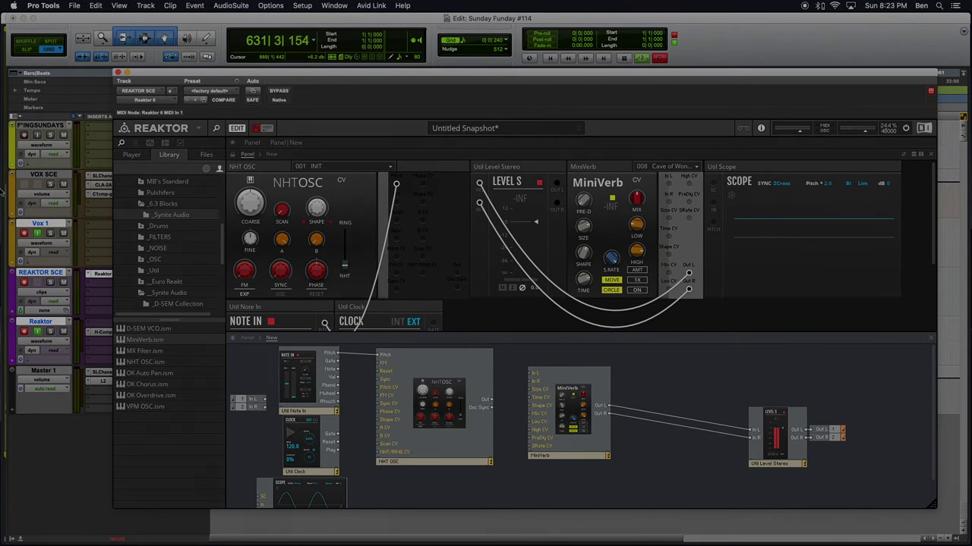
Step: Mute the VOX SCE track
{"action": "left_click", "coordinate": [64, 187]}
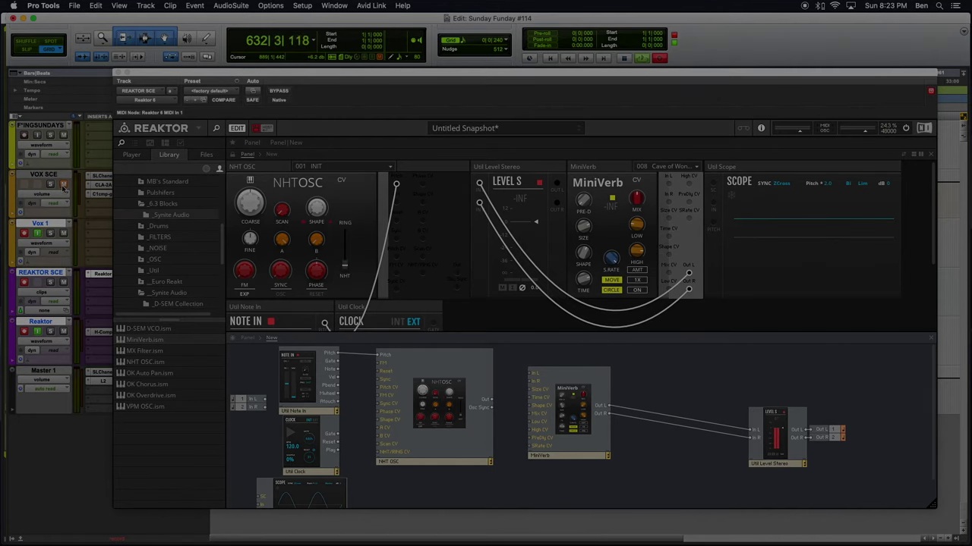